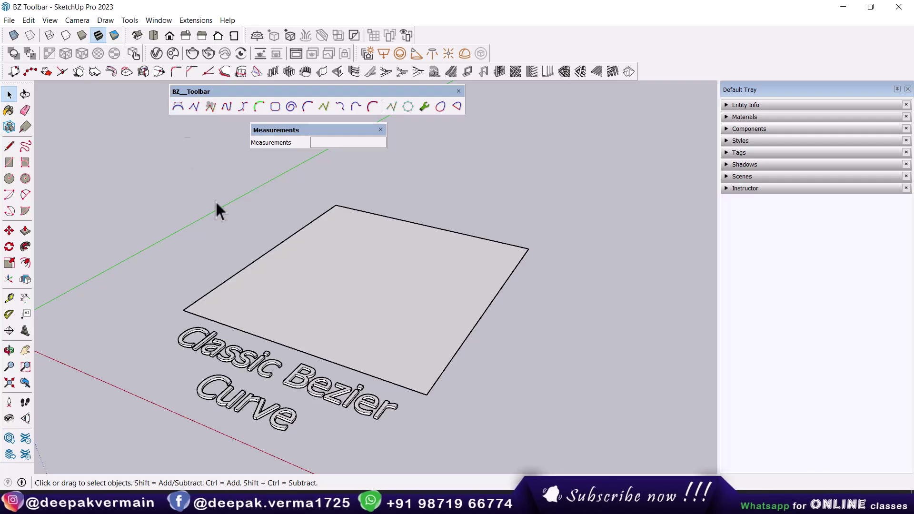
Draw a trial three-point arc across the square face, then delete it.
mouse_move(376, 362)
middle_mouse_down()
mouse_move(384, 314)
mouse_move(386, 328)
middle_mouse_up()
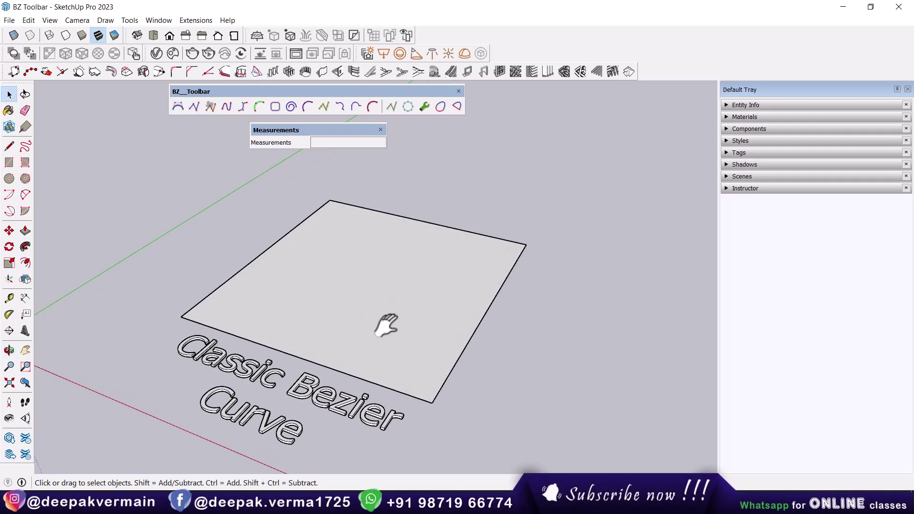
left_click(25, 196)
left_click(298, 283)
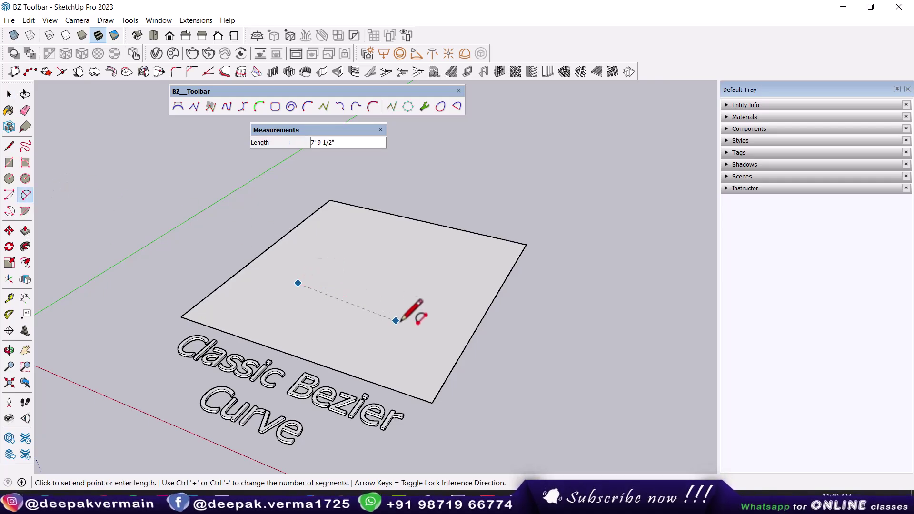
left_click(436, 324)
left_click(417, 274)
key("space")
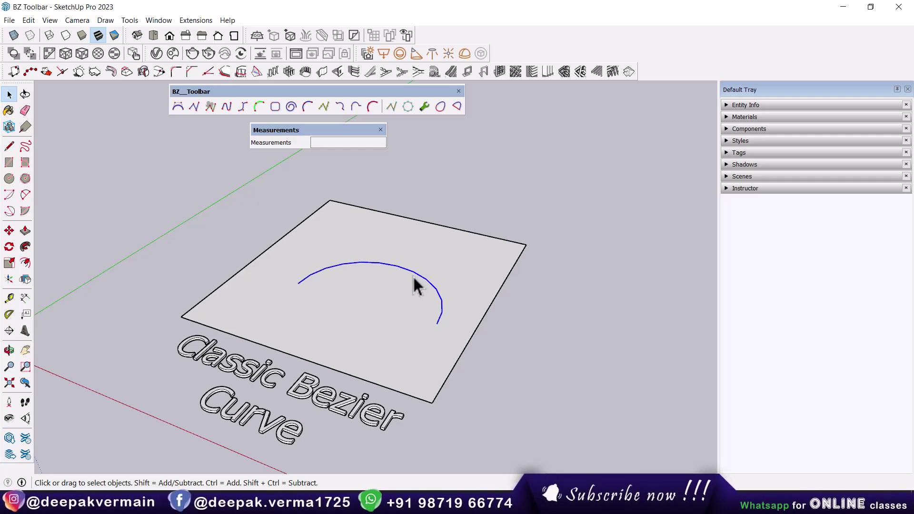
key("Delete")
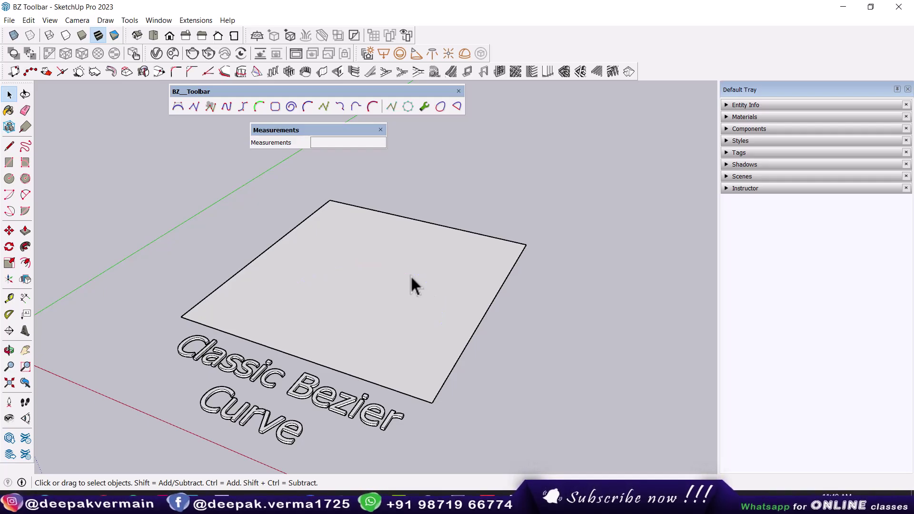
Draw a six-point Classic Bezier curve from the face's left side to its lower right.
left_click(176, 110)
middle_click_drag(330, 313, 310, 327)
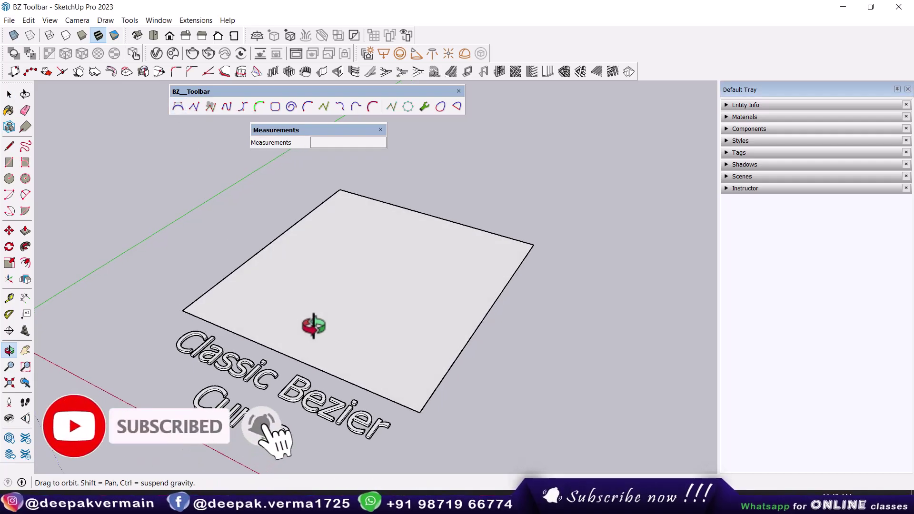
left_click(273, 283)
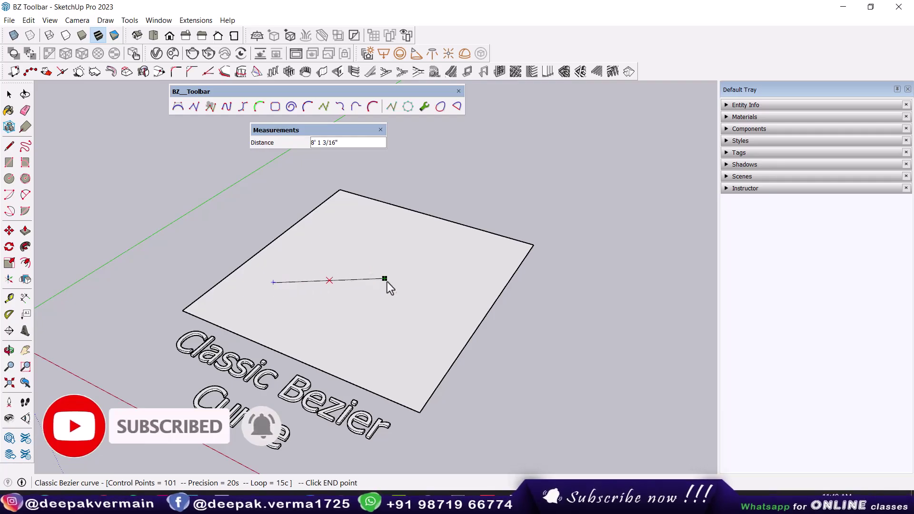
left_click(411, 334)
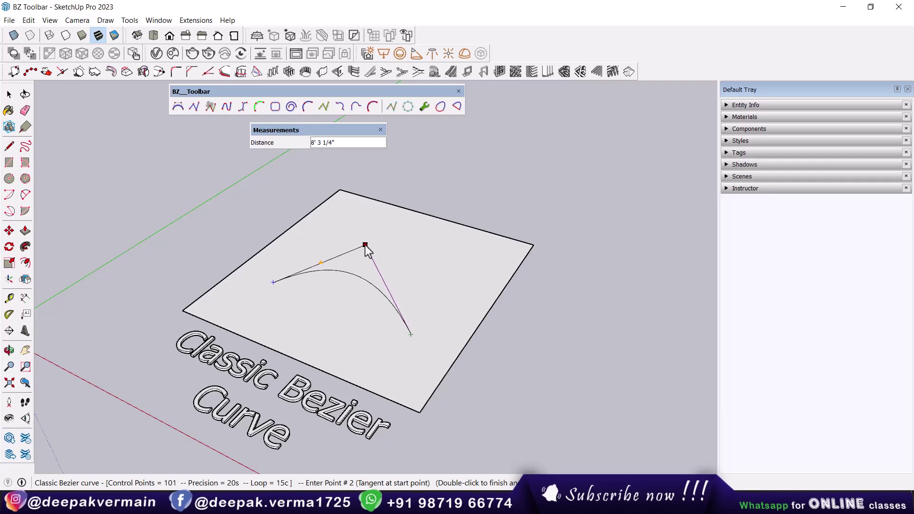
left_click(364, 238)
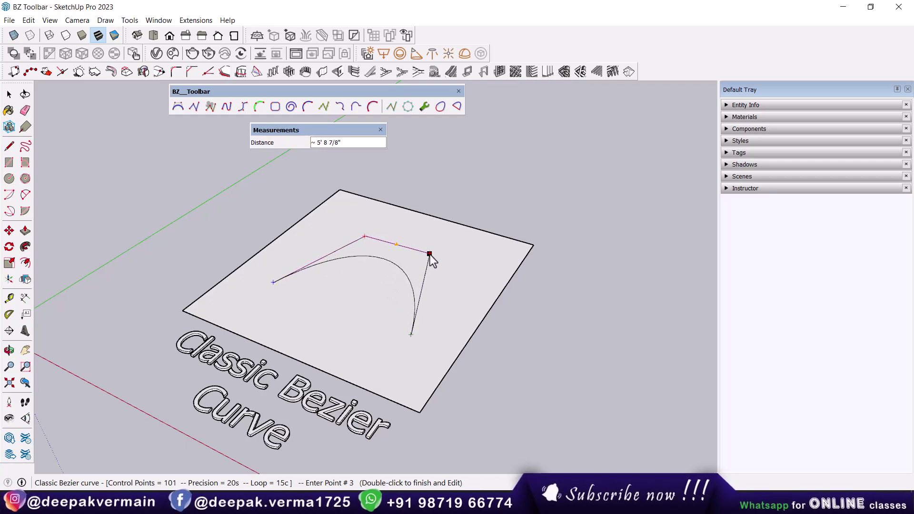
left_click(430, 254)
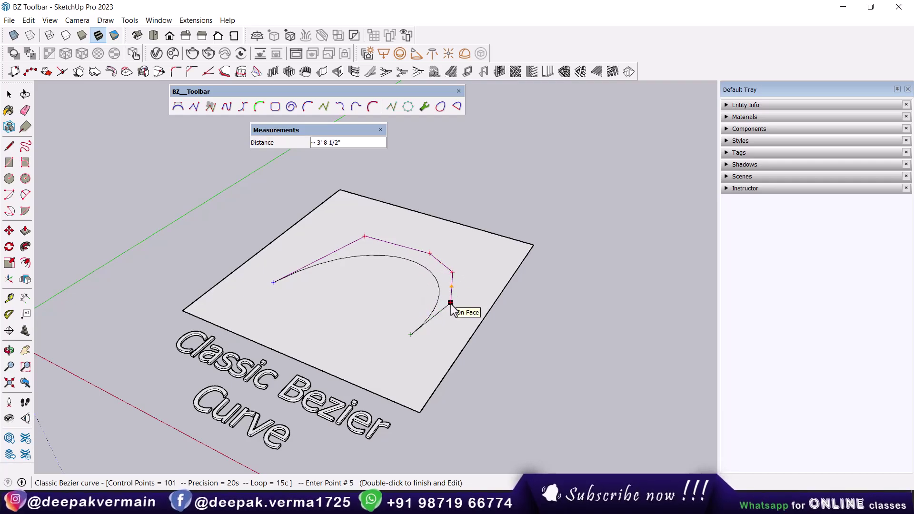
double_click(451, 305)
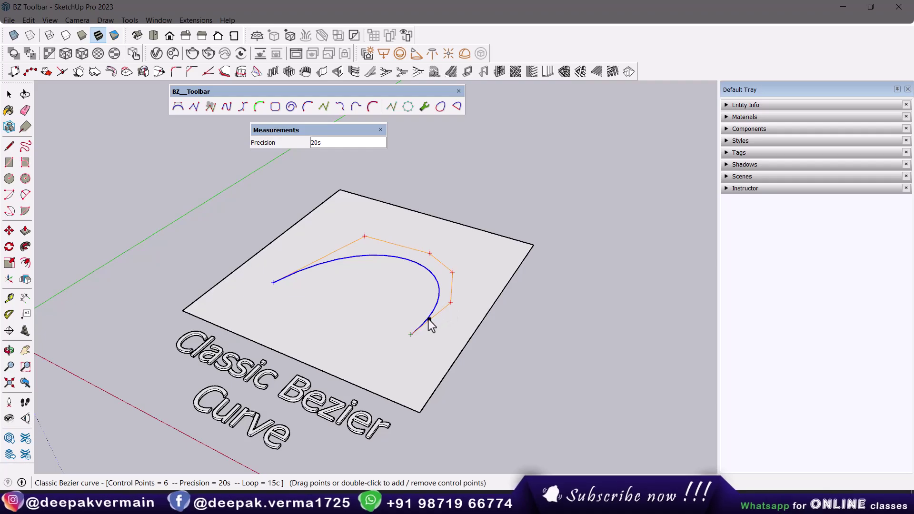
Finish editing the Bezier curve and deselect it.
left_click(390, 299)
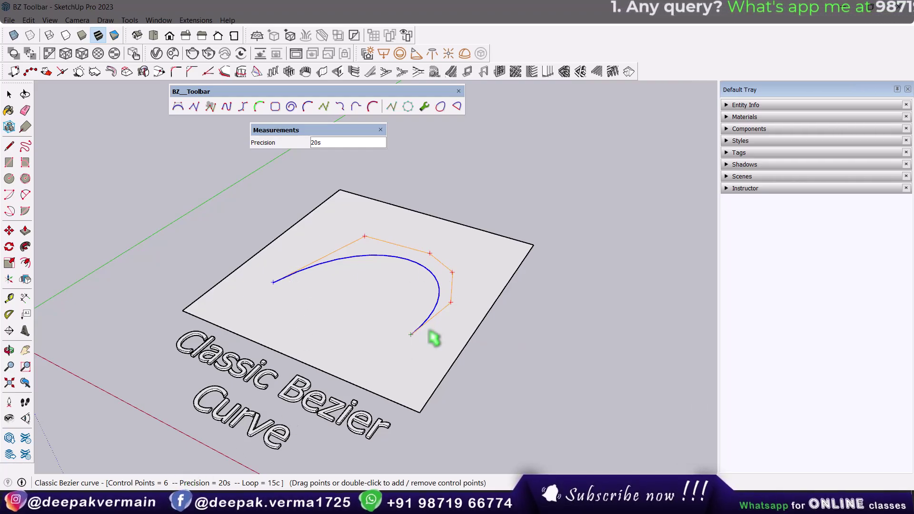
scroll(395, 295, "up", 2)
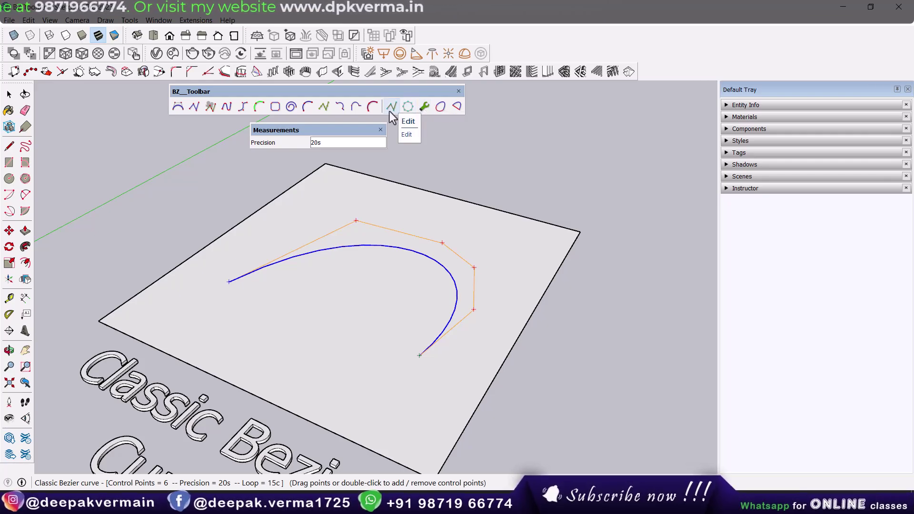
key("space")
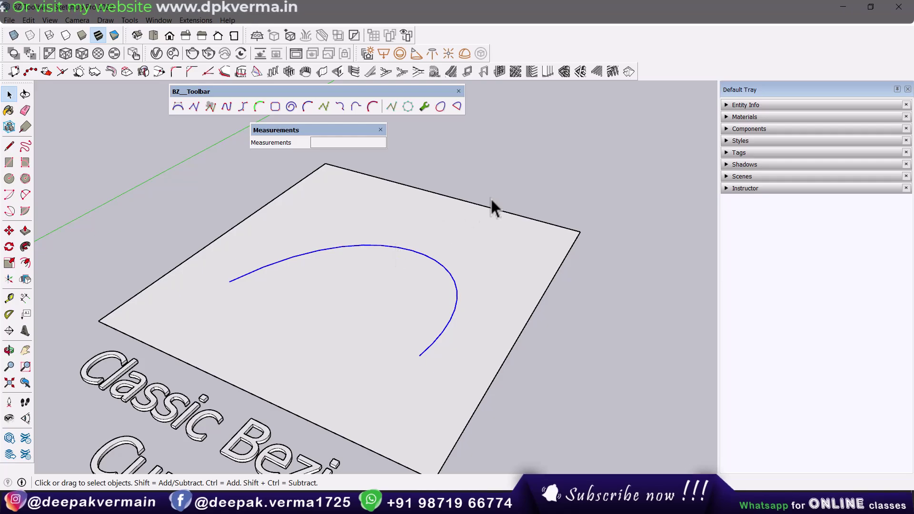
left_click(491, 197)
Reselect the curve, reopen it in BZ Edit mode and turn on vertex marks.
left_click(442, 267)
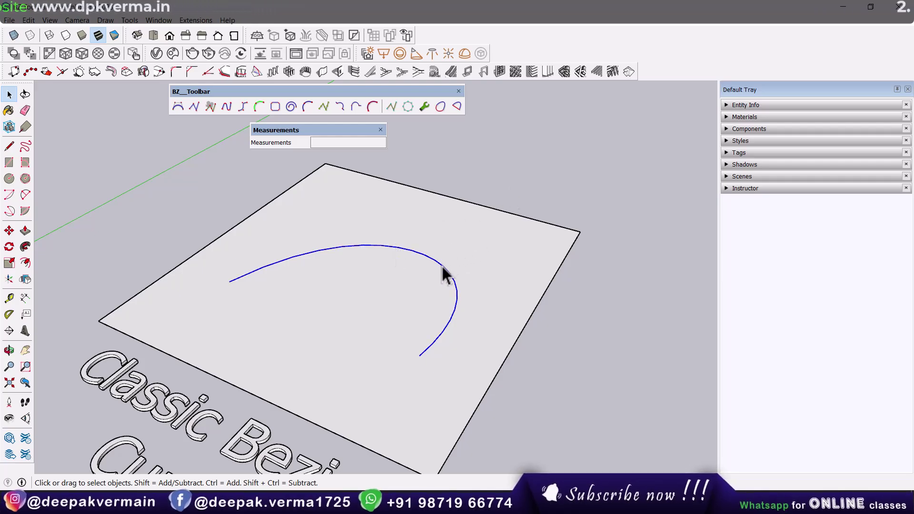
left_click(391, 107)
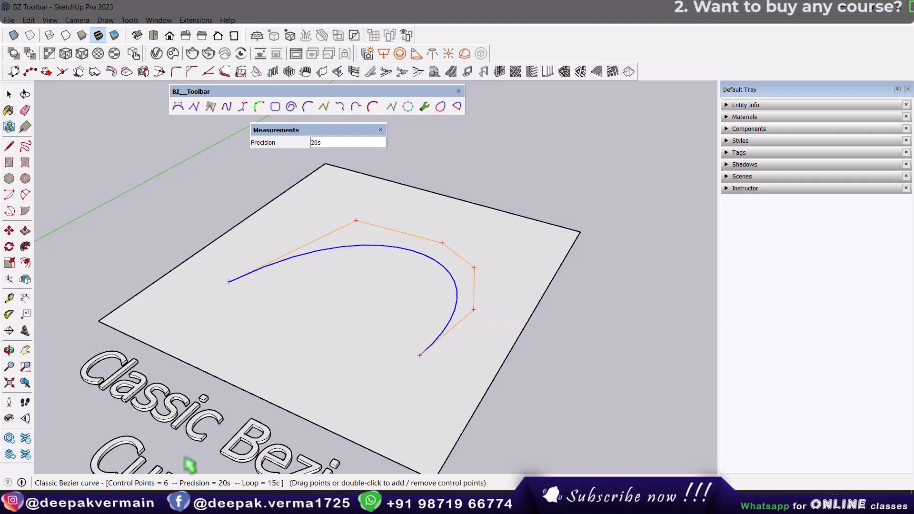
left_click(407, 108)
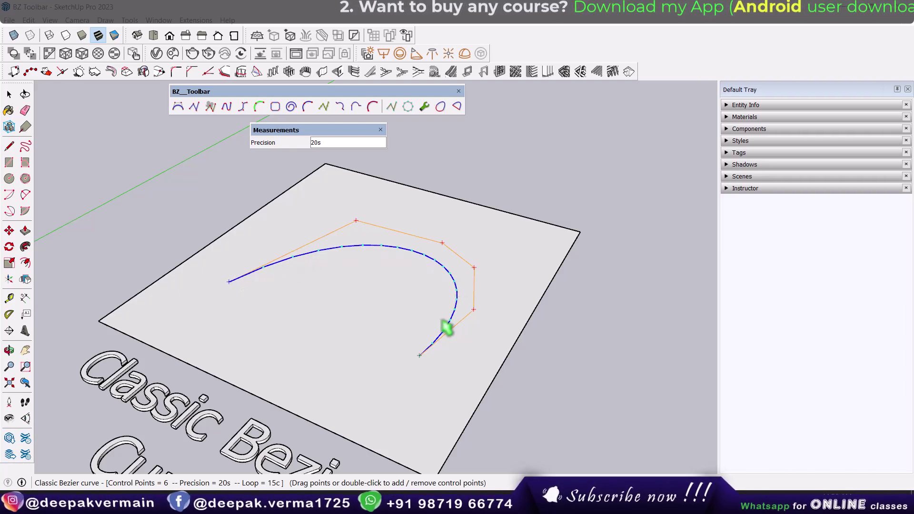
scroll(409, 343, "down", 3)
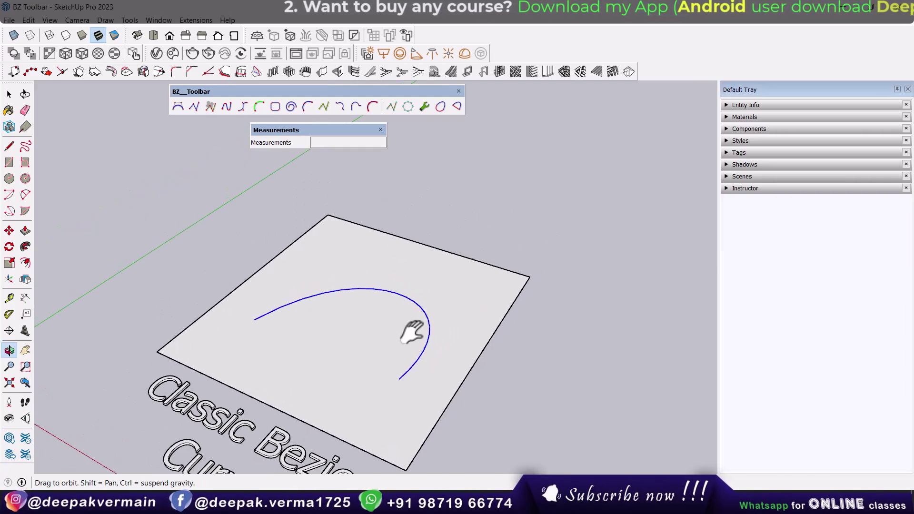
left_click(176, 109)
left_click(437, 284)
type("10")
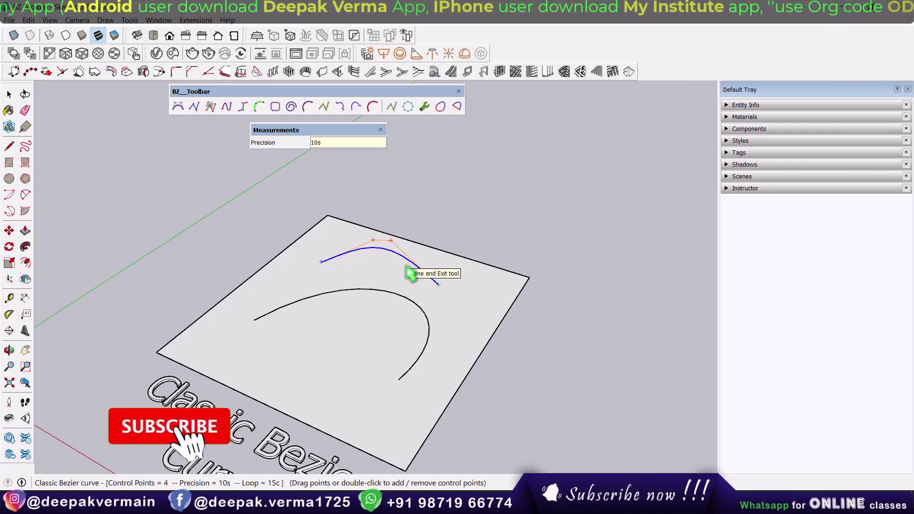
key("space")
scroll(408, 270, "up", 2)
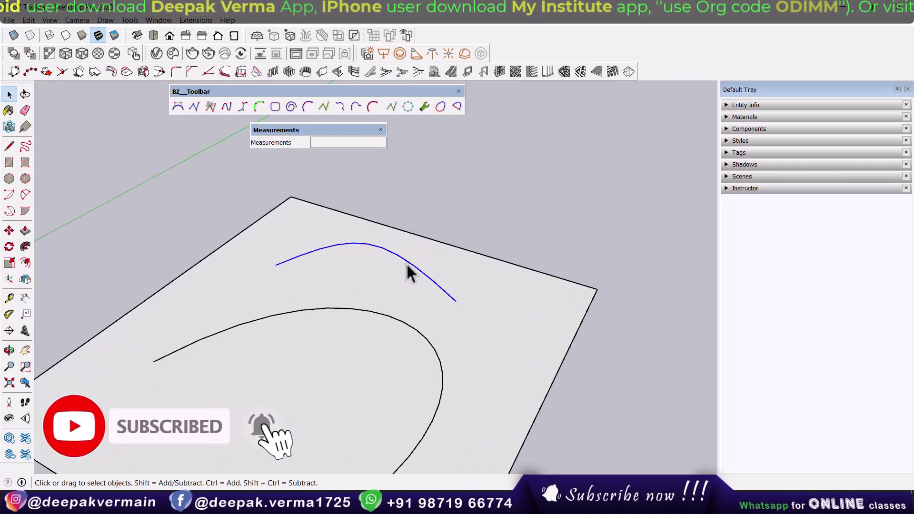
scroll(407, 264, "up", 2)
left_click(391, 106)
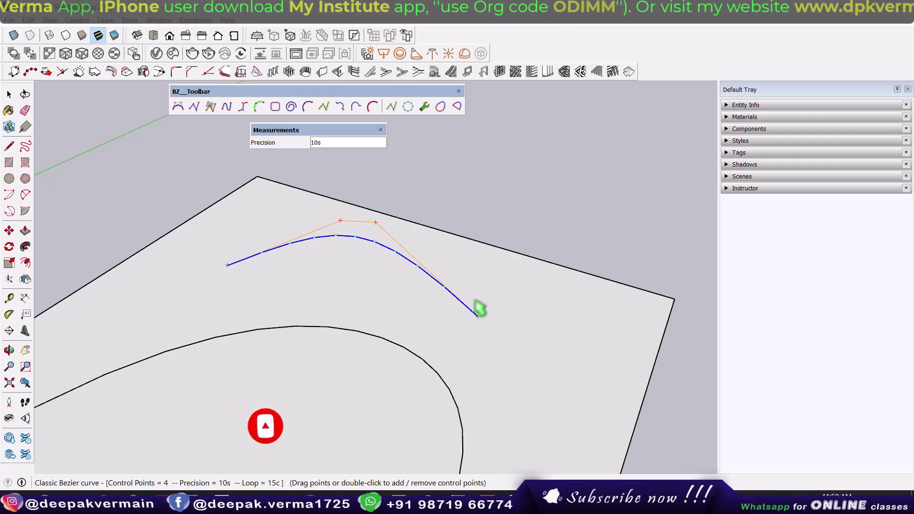
scroll(478, 310, "down", 3)
mouse_move(473, 314)
middle_mouse_down()
mouse_move(423, 265)
mouse_move(434, 285)
middle_mouse_up()
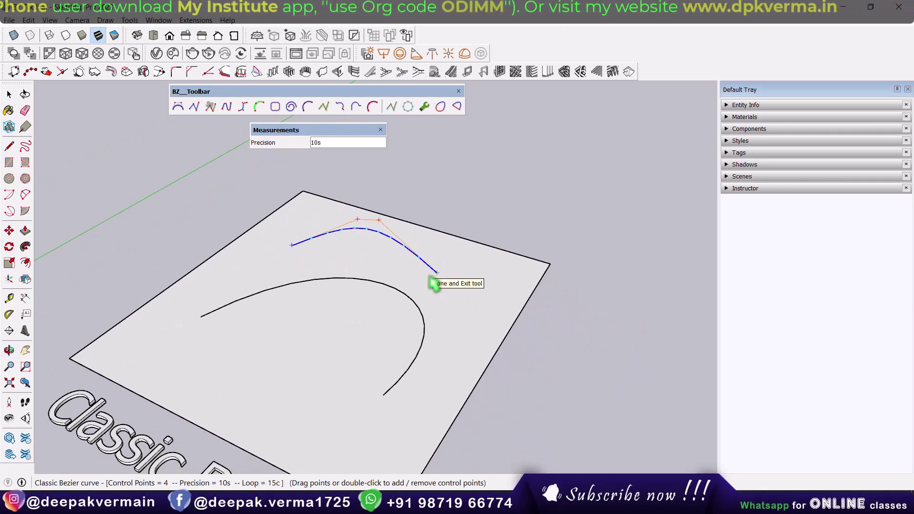
left_click(434, 284)
left_click(422, 332)
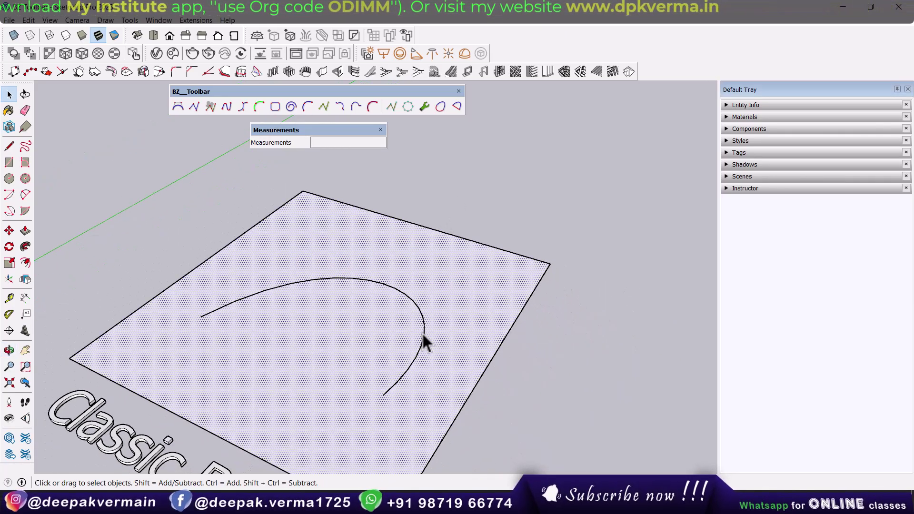
Reopen the original Bezier curve for editing and close it into a loop.
left_click(390, 107)
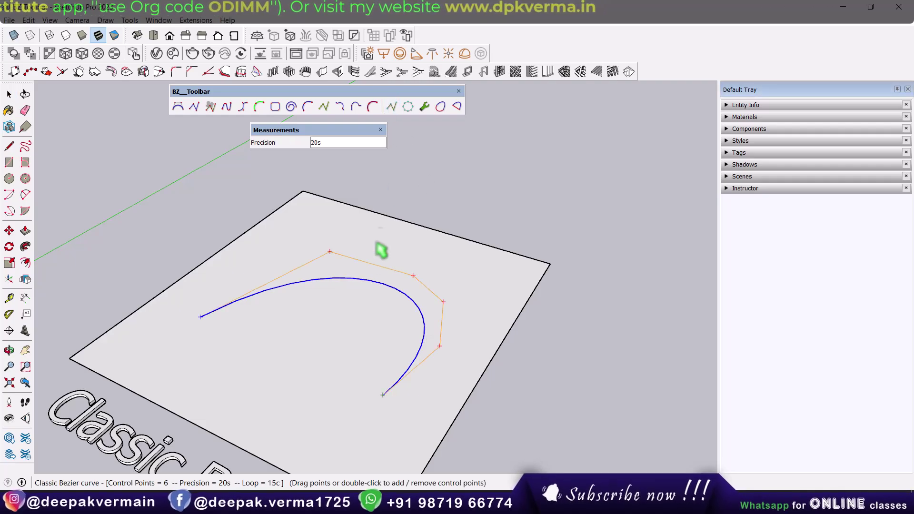
mouse_move(379, 249)
middle_mouse_down()
mouse_move(394, 286)
mouse_move(412, 282)
middle_mouse_up()
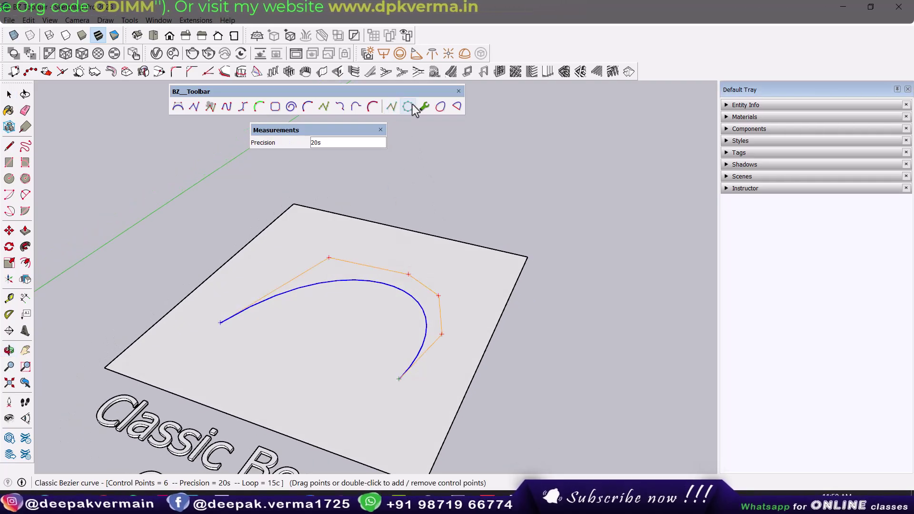
left_click(439, 110)
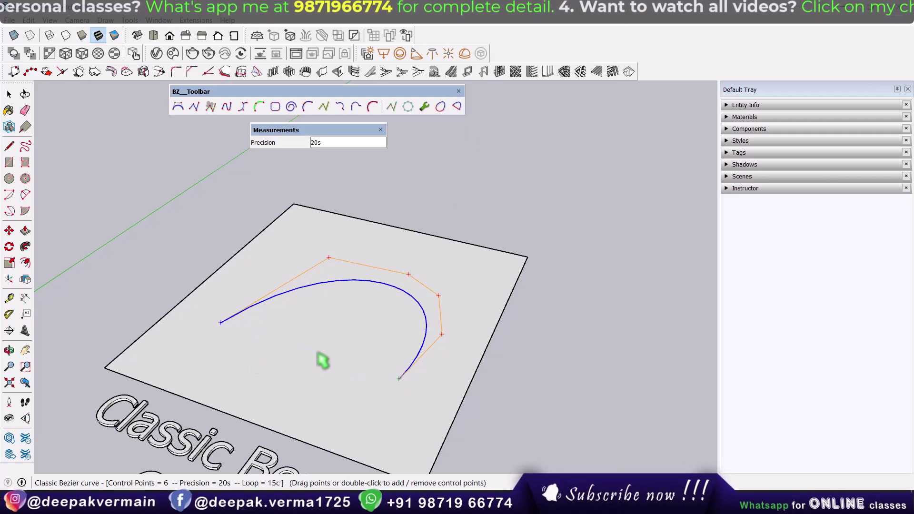
middle_click_drag(332, 357, 327, 344)
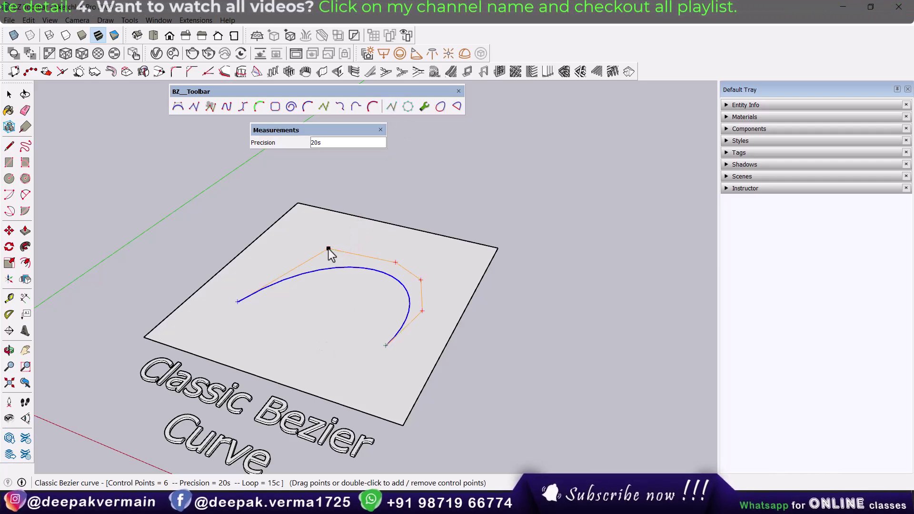
Reshape the curve by dragging three control points, mostly up and to the left.
left_click_drag(328, 249, 313, 223)
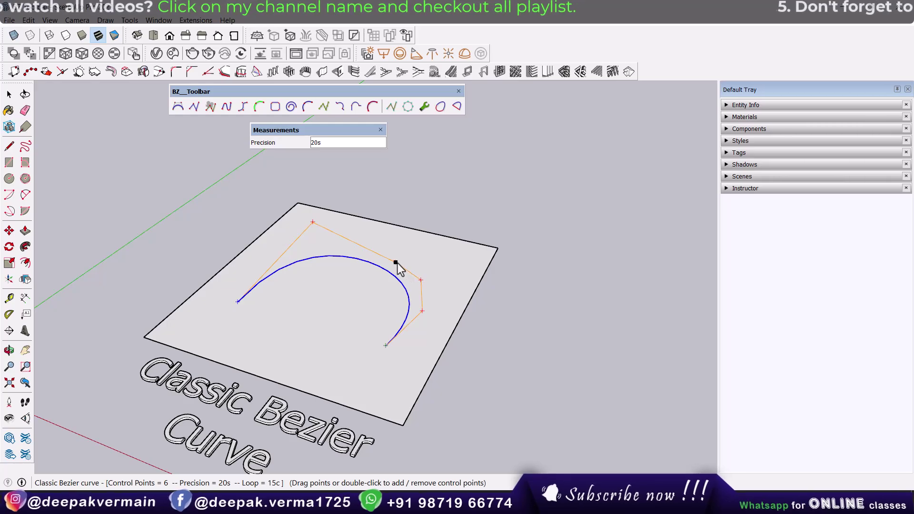
left_click_drag(396, 262, 381, 238)
left_click_drag(422, 280, 423, 267)
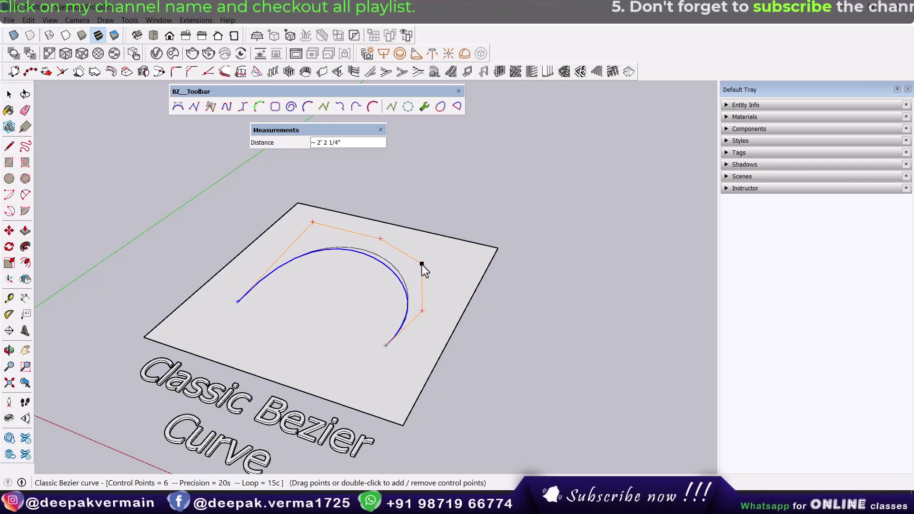
mouse_move(422, 267)
middle_mouse_down()
mouse_move(396, 310)
mouse_move(316, 272)
mouse_move(377, 302)
mouse_move(448, 308)
middle_mouse_up()
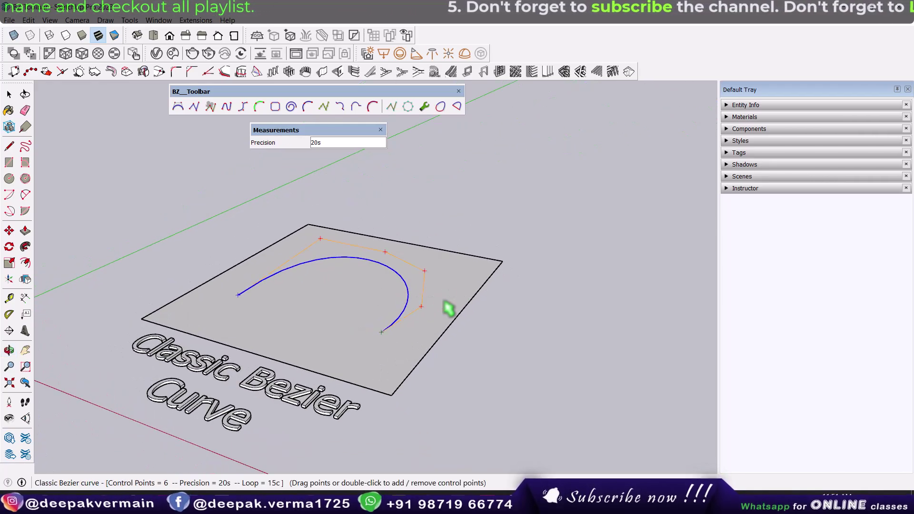
mouse_move(397, 287)
middle_mouse_down()
mouse_move(388, 280)
mouse_move(378, 296)
middle_mouse_up()
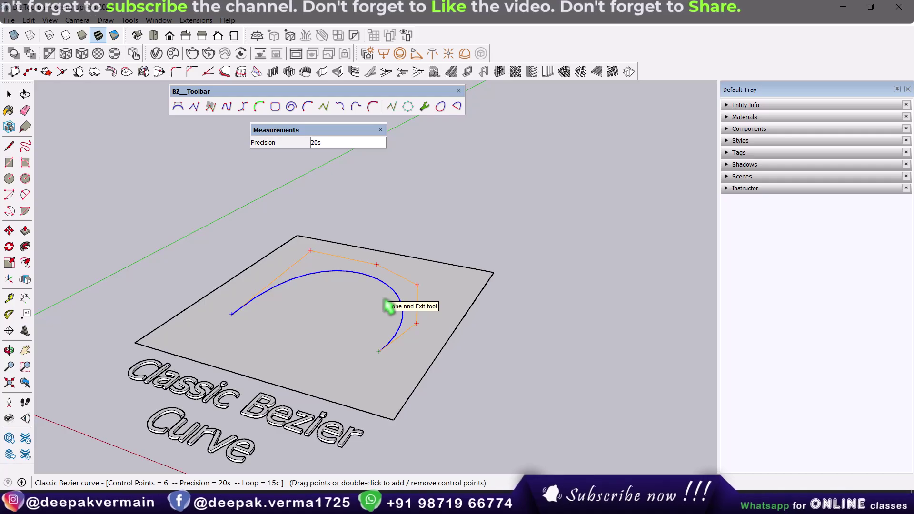
middle_click_drag(388, 307, 394, 302)
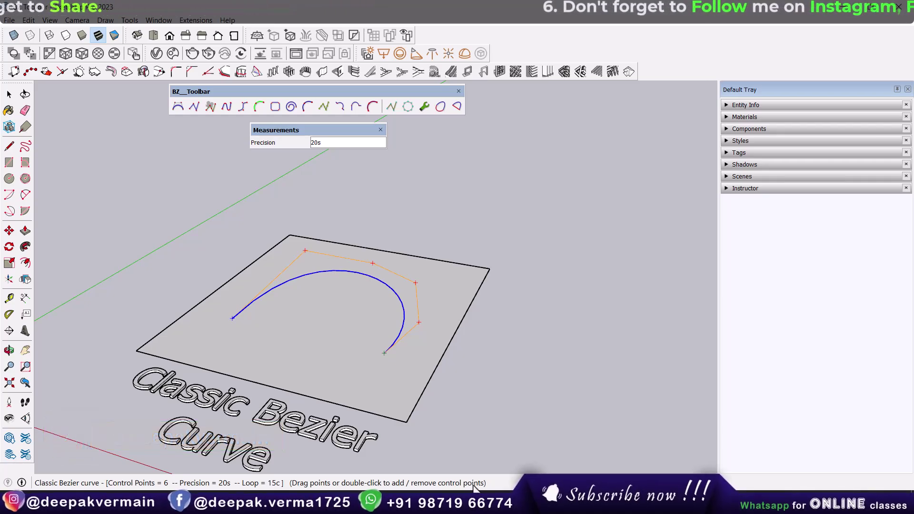
Delete one control point from the Bezier curve and exit editing.
double_click(415, 284)
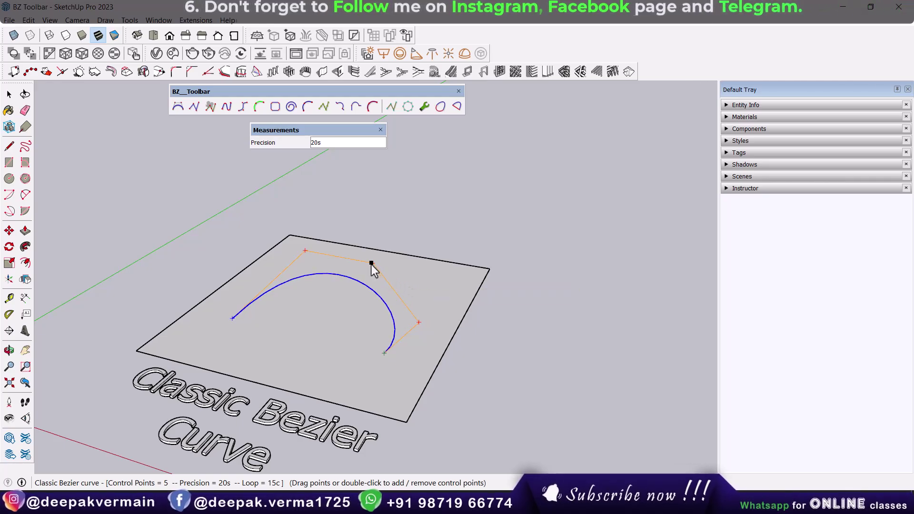
scroll(372, 265, "up", 3)
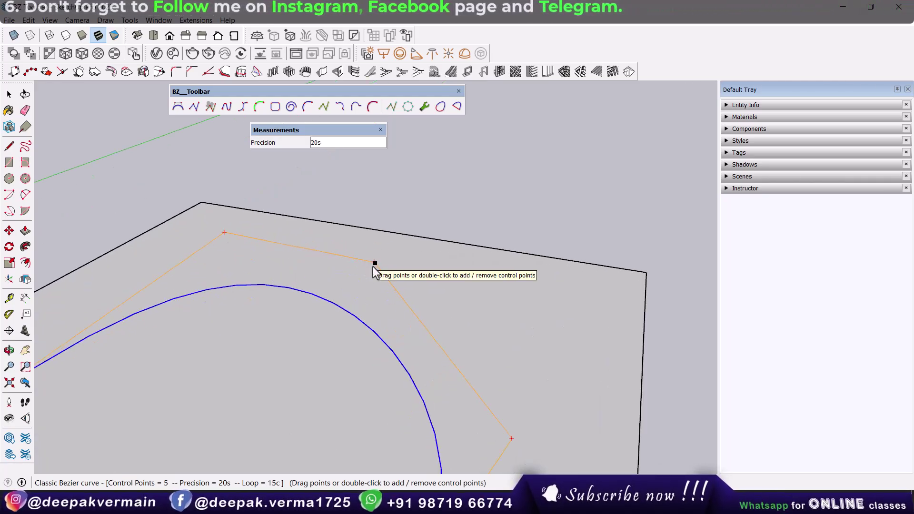
key("space")
left_click(374, 334)
scroll(391, 272, "down", 2)
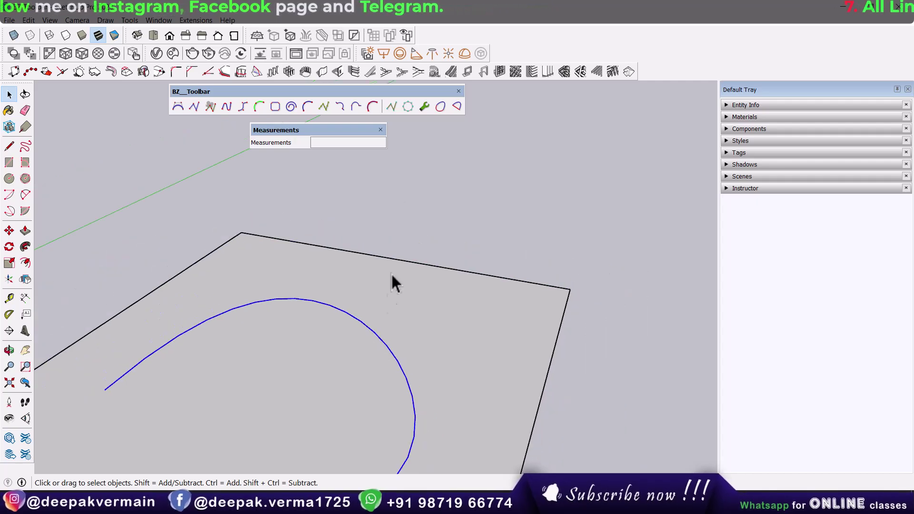
Reopen the curve, add a new control point and pull it outward to widen the bend.
left_click(392, 106)
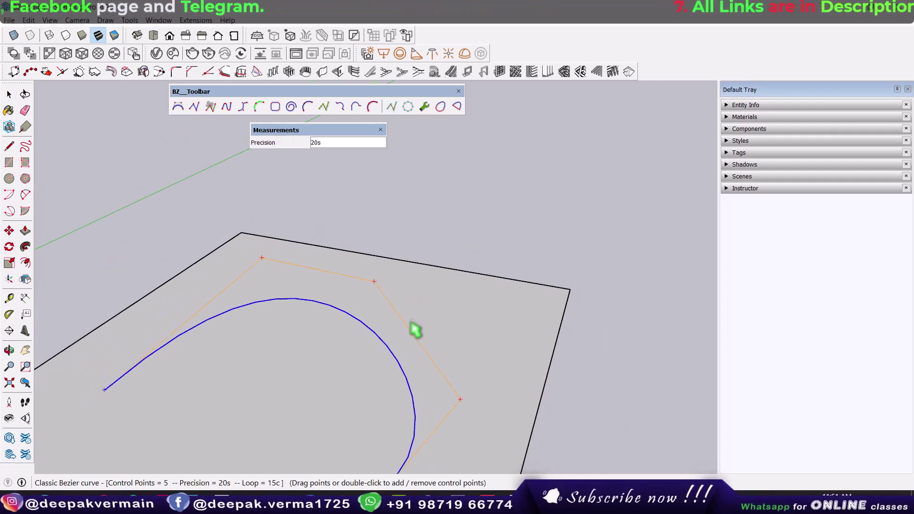
double_click(416, 339)
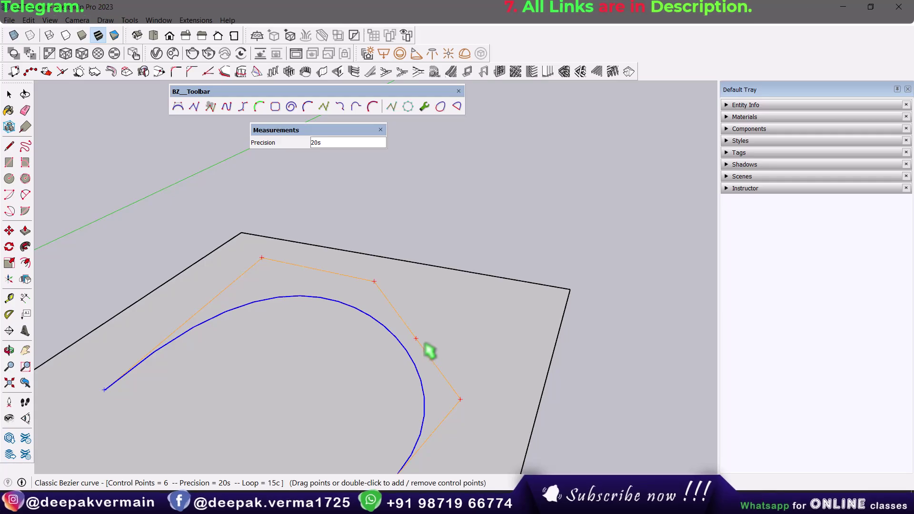
left_click_drag(416, 339, 471, 311)
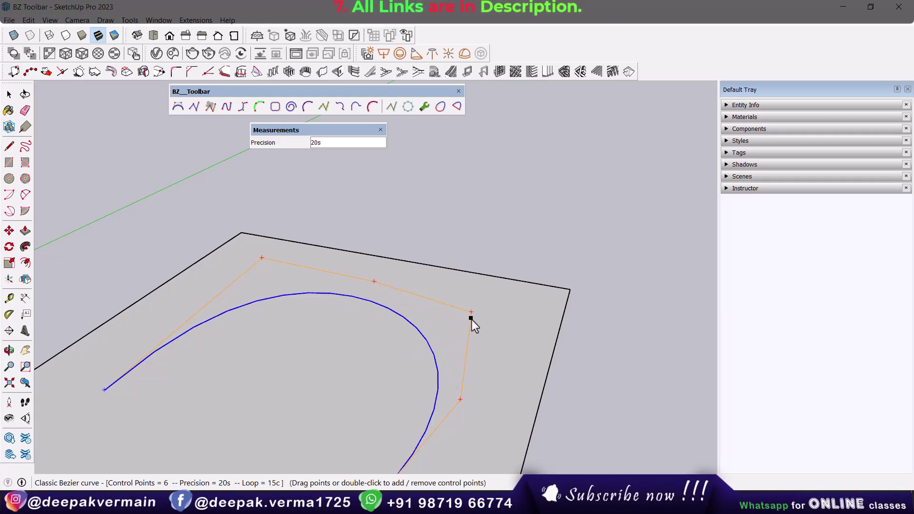
mouse_move(473, 320)
middle_mouse_down()
mouse_move(434, 347)
mouse_move(402, 346)
middle_mouse_up()
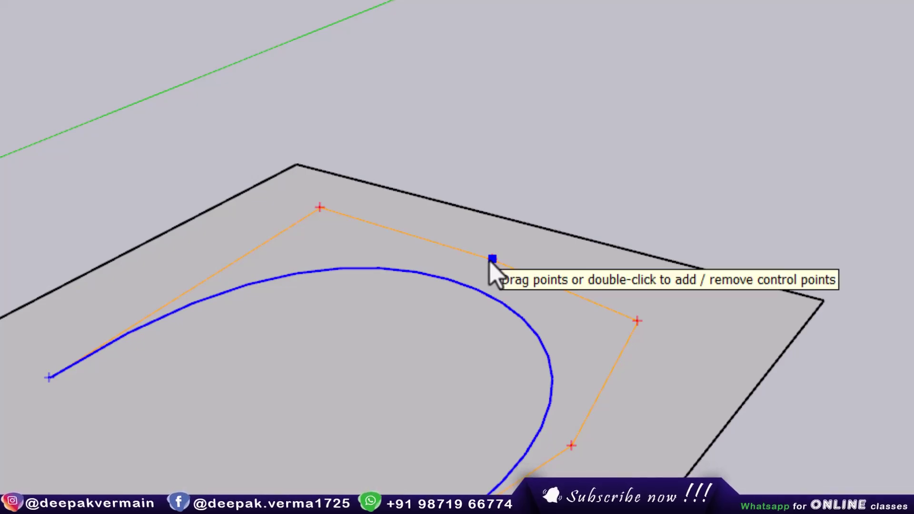
Lift one control point high above the face and view the curve from a low side angle.
left_click(490, 262)
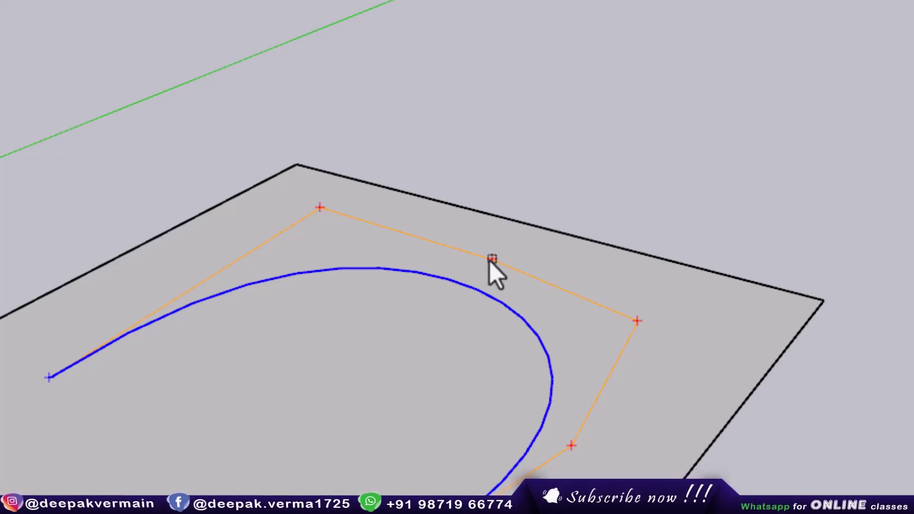
left_click_drag(490, 262, 490, 70)
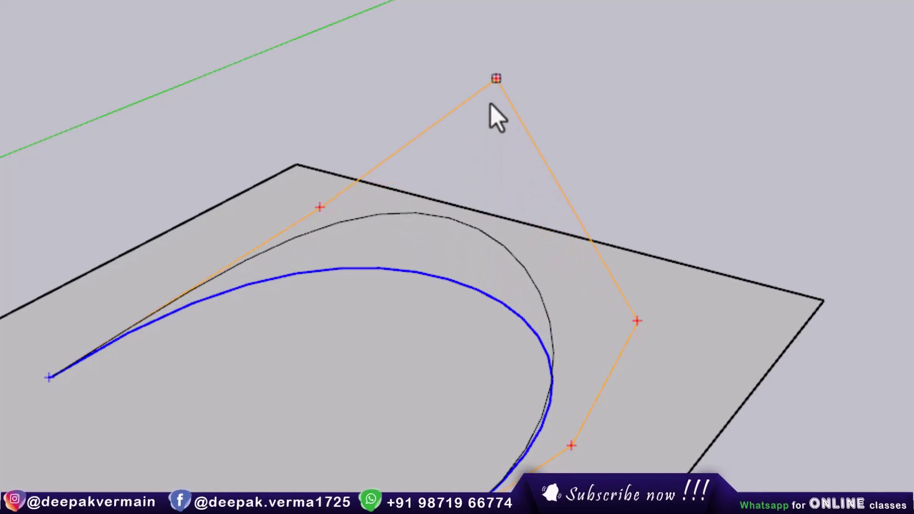
mouse_move(490, 70)
middle_mouse_down()
mouse_move(530, 306)
mouse_move(659, 184)
mouse_move(724, 280)
mouse_move(538, 274)
middle_mouse_up()
Return to an overhead view and remove the raised control point, leaving five.
mouse_move(322, 282)
left_mouse_down()
mouse_move(259, 322)
mouse_move(253, 349)
mouse_move(361, 354)
left_mouse_up()
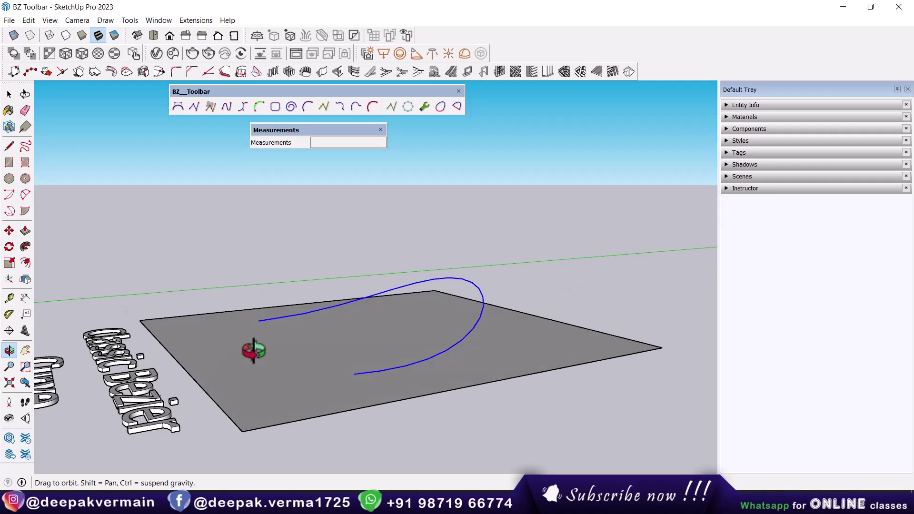
middle_click_drag(362, 354, 343, 373)
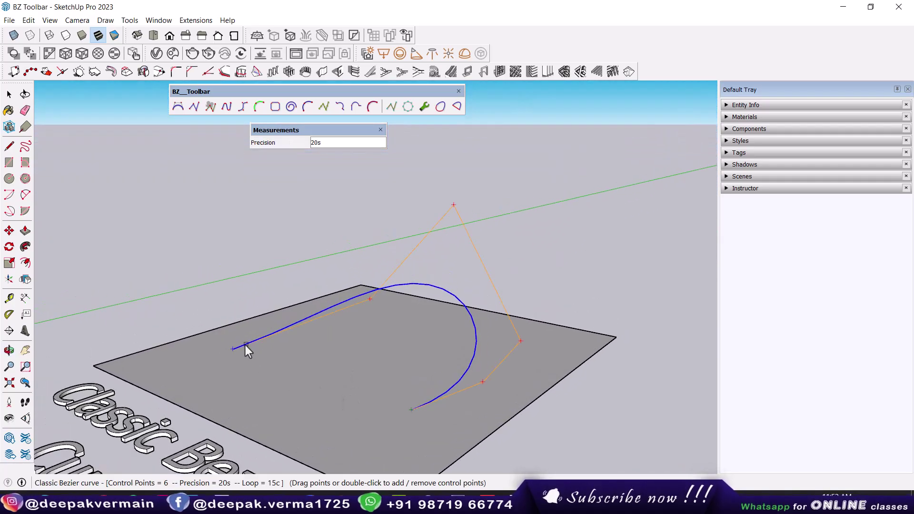
middle_click_drag(419, 392, 398, 387)
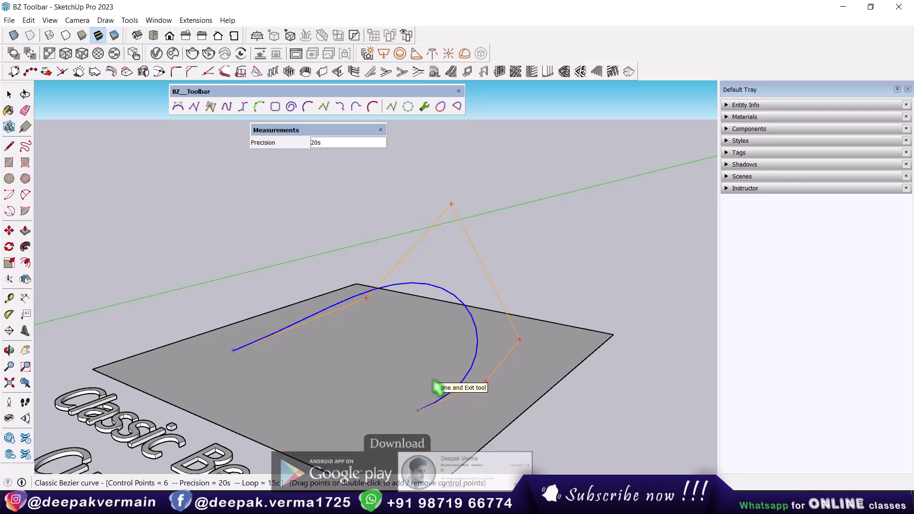
middle_click_drag(439, 371, 471, 265)
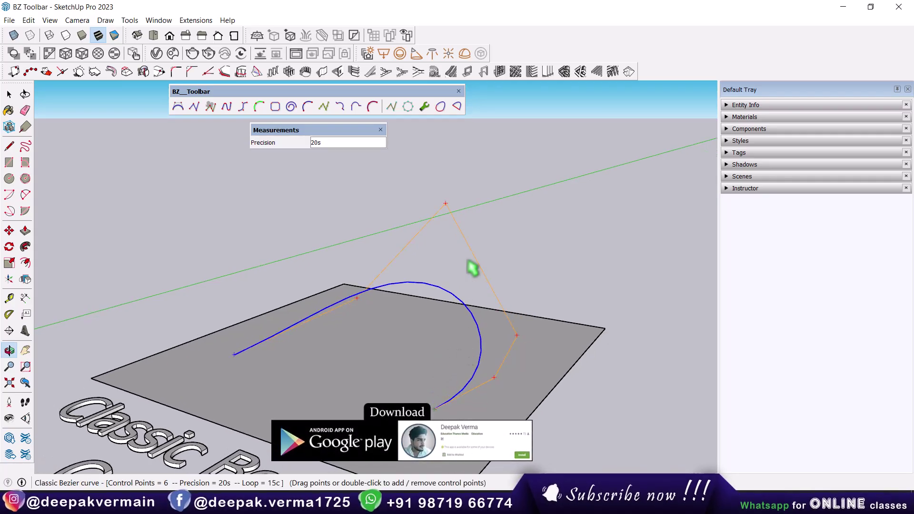
double_click(447, 205)
mouse_move(431, 381)
middle_mouse_down()
mouse_move(434, 357)
mouse_move(428, 388)
mouse_move(466, 371)
middle_mouse_up()
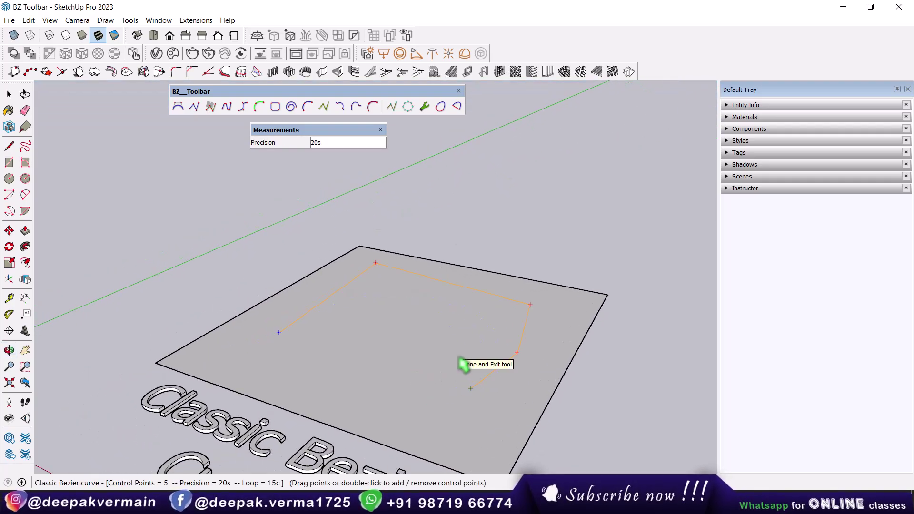
Clear the edited curve and draw a trial four-point Classic Bezier across the face.
key("Escape")
left_click(177, 106)
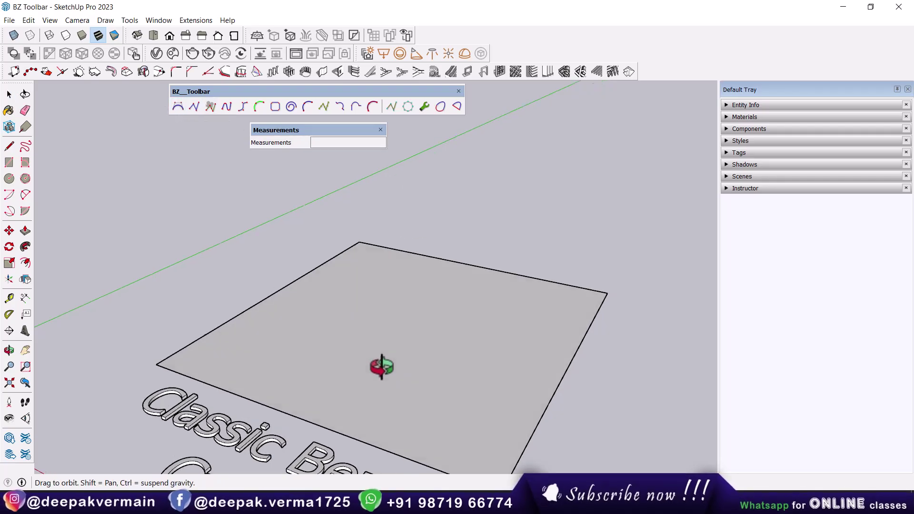
mouse_move(357, 379)
middle_mouse_down()
mouse_move(341, 364)
mouse_move(359, 351)
mouse_move(296, 329)
middle_mouse_up()
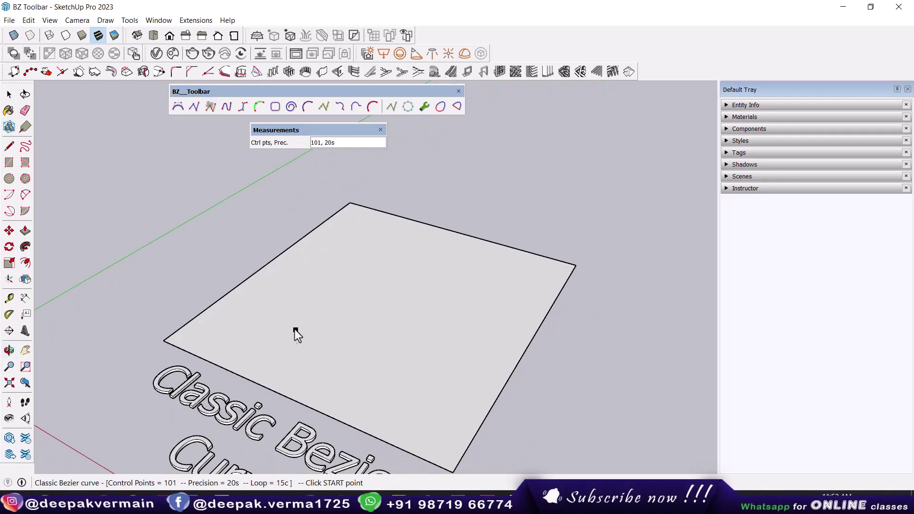
left_click(276, 310)
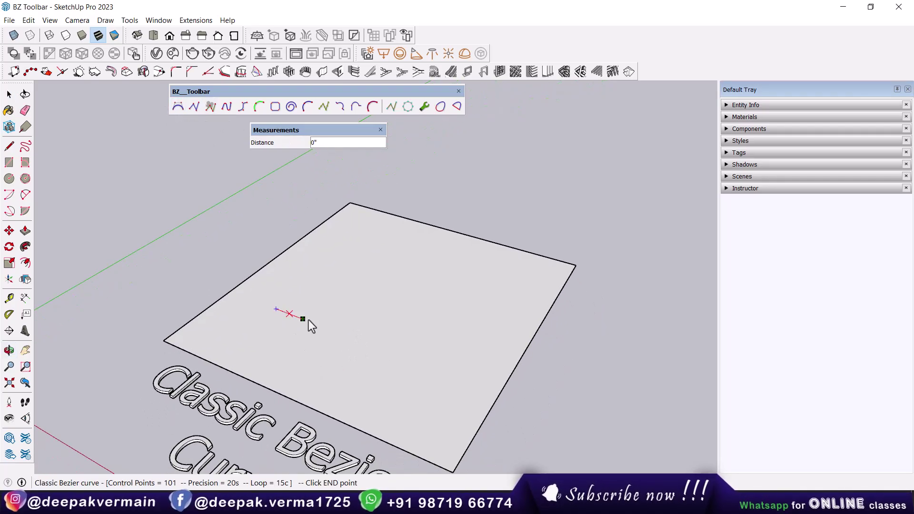
left_click(434, 370)
left_click(357, 260)
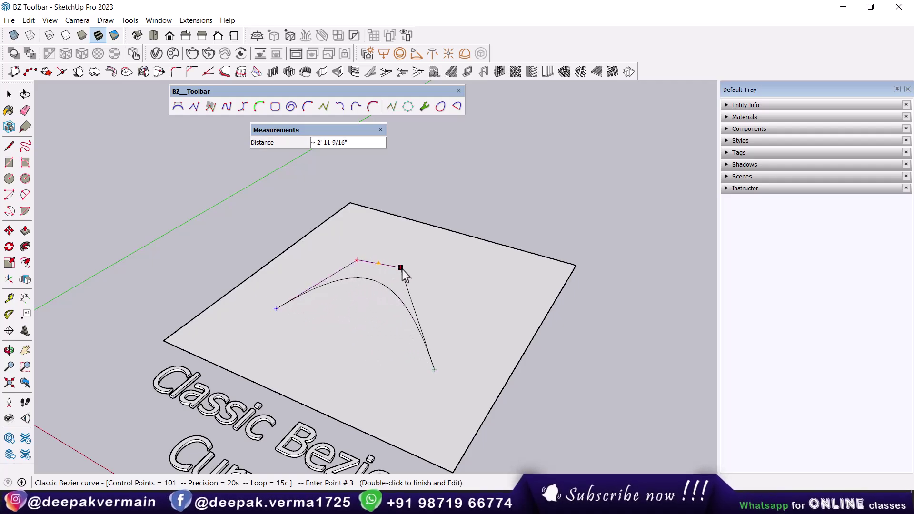
double_click(439, 281)
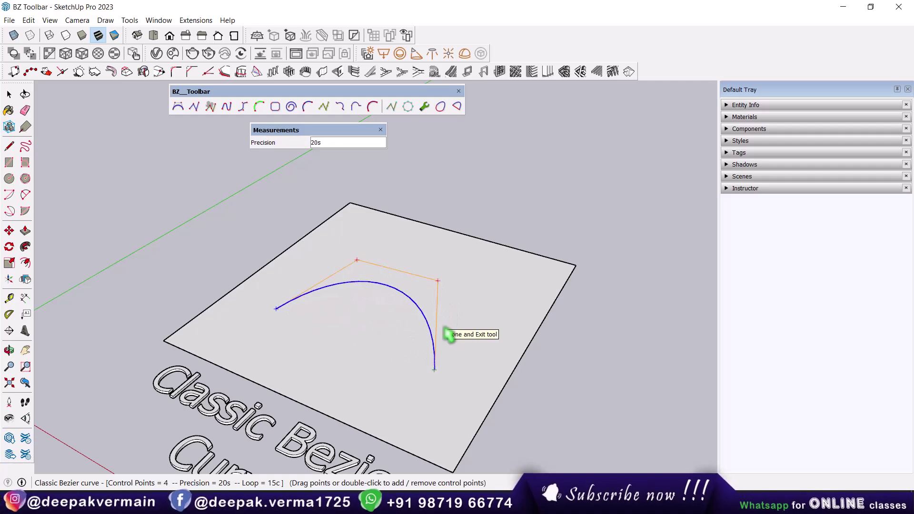
left_click(448, 333)
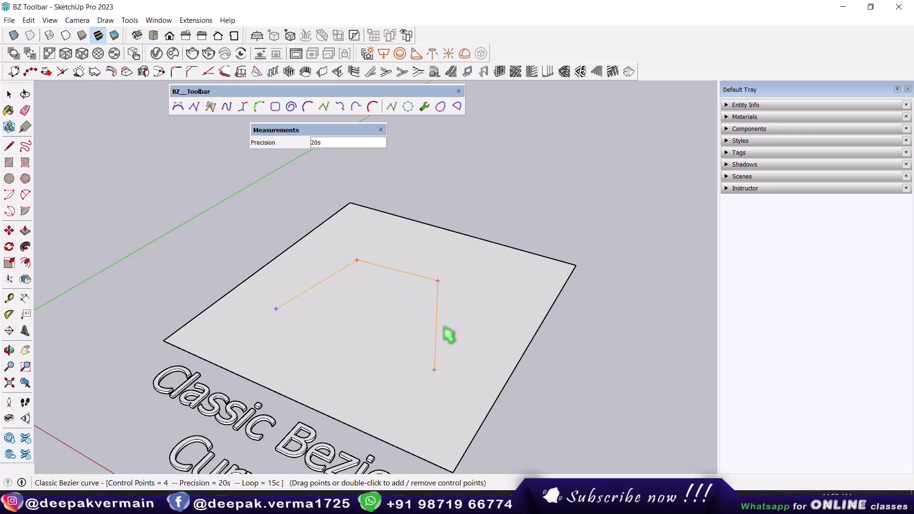
Draw a second four-point trial Classic Bezier curve, then exit the tool.
left_click(208, 109)
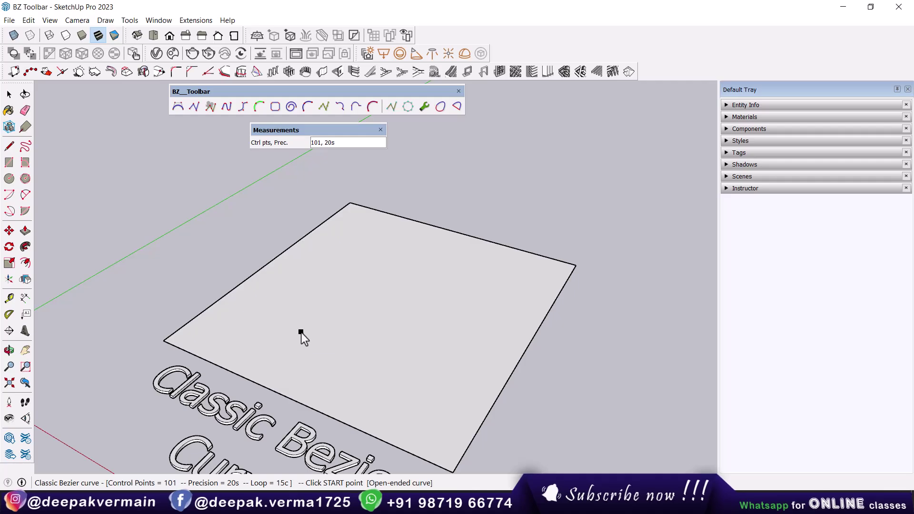
left_click(280, 316)
left_click(353, 280)
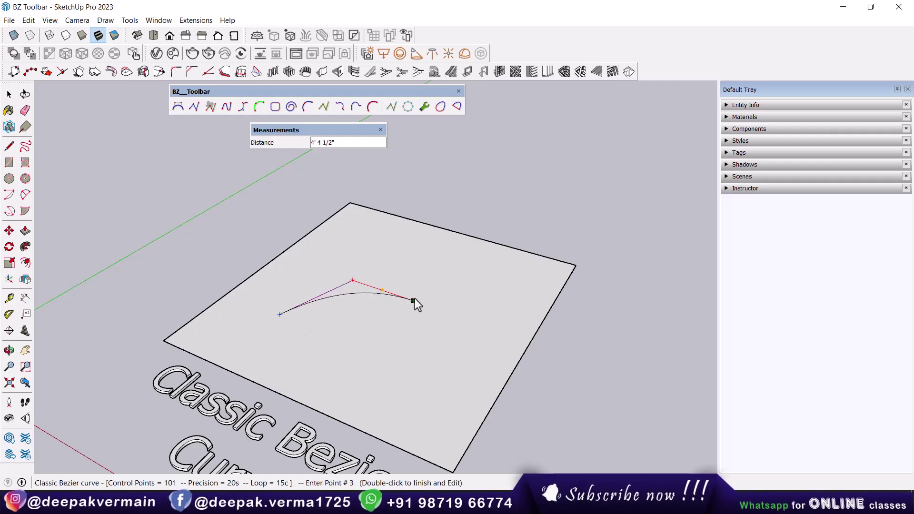
left_click(448, 333)
double_click(447, 388)
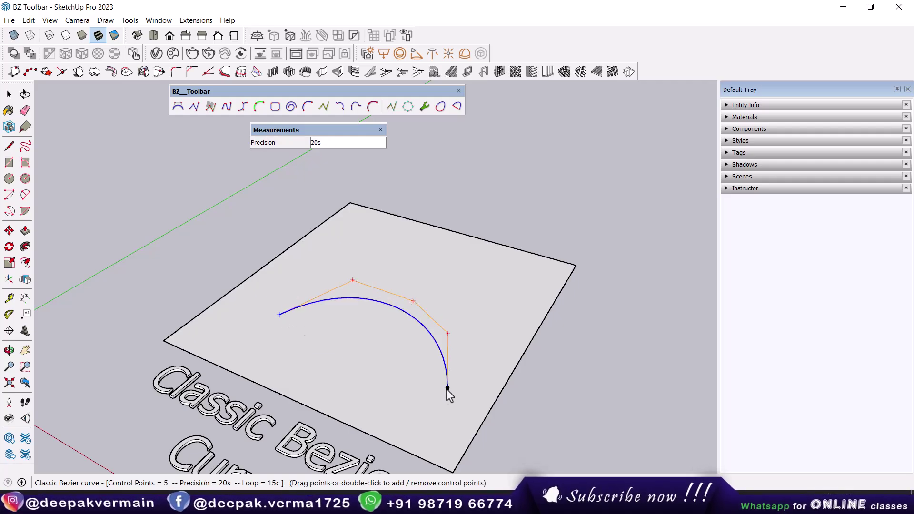
mouse_move(412, 399)
middle_mouse_down()
mouse_move(419, 394)
mouse_move(374, 388)
mouse_move(451, 414)
mouse_move(437, 401)
mouse_move(443, 421)
middle_mouse_up()
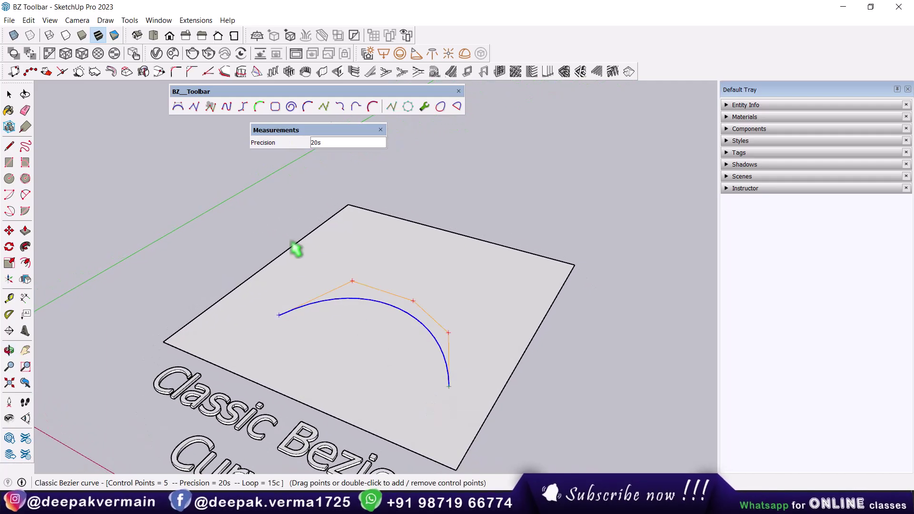
left_click(365, 323)
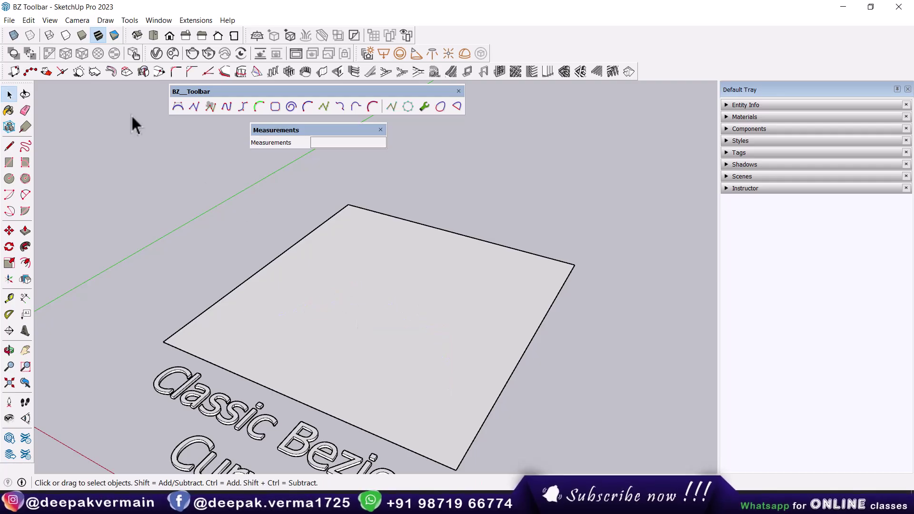
Draw a hook-shaped seven-point Classic Bezier curve that curls back across the face.
left_click(178, 107)
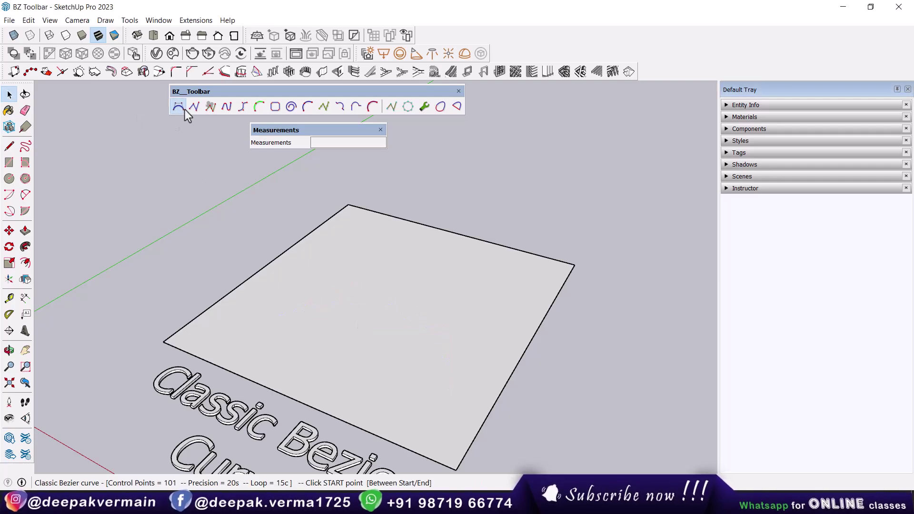
left_click(279, 313)
left_click(378, 268)
left_click(485, 317)
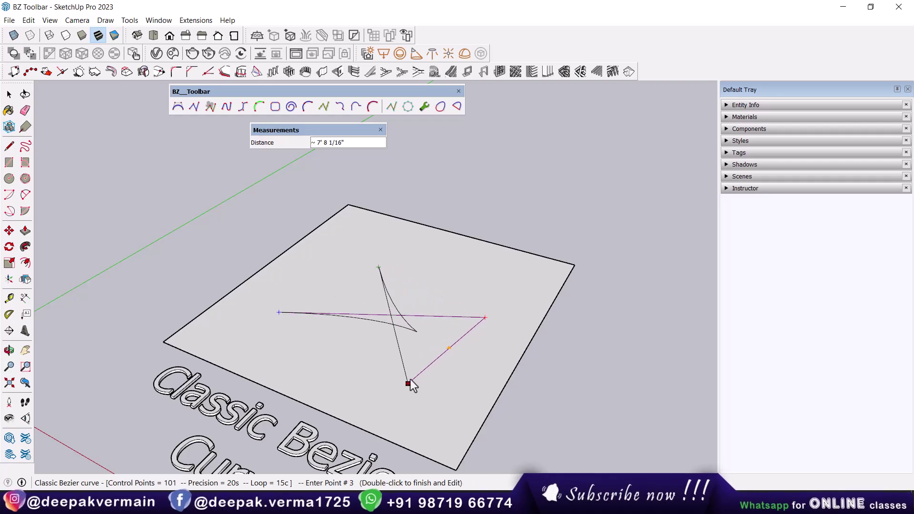
left_click(459, 259)
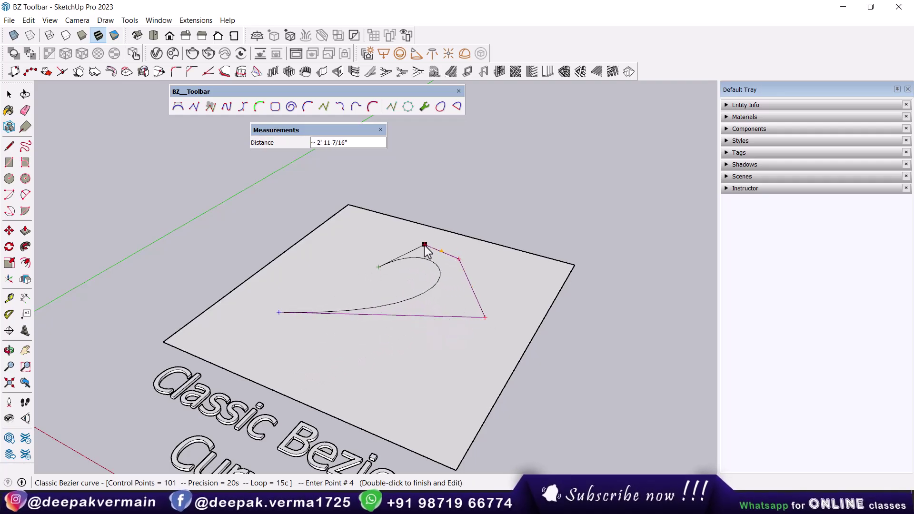
left_click(409, 238)
double_click(337, 268)
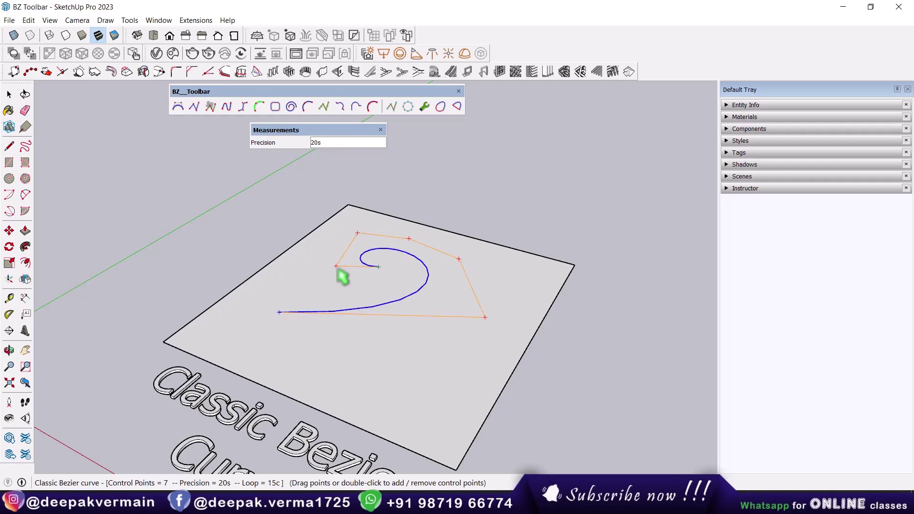
mouse_move(343, 272)
middle_mouse_down()
mouse_move(397, 369)
mouse_move(492, 400)
mouse_move(394, 359)
mouse_move(379, 292)
middle_mouse_up()
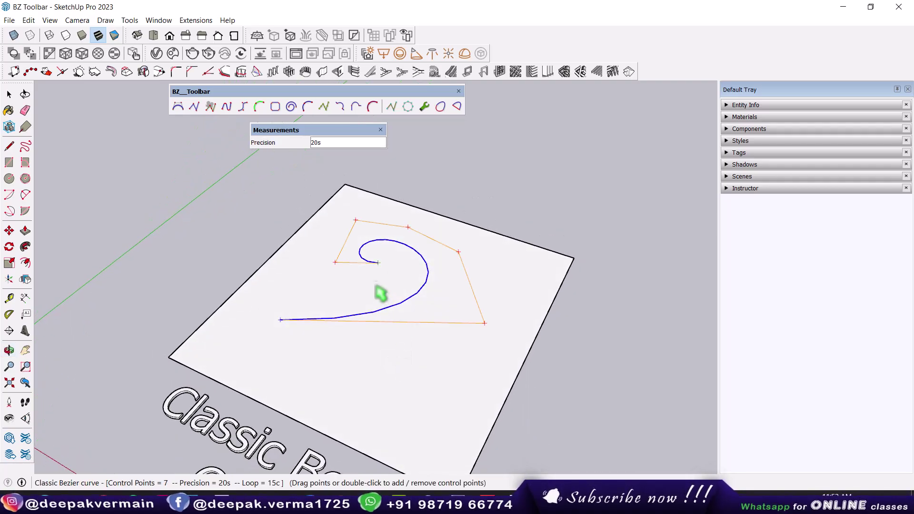
Set the curve's precision to 30 segments and finish editing it.
type("30")
key("Return")
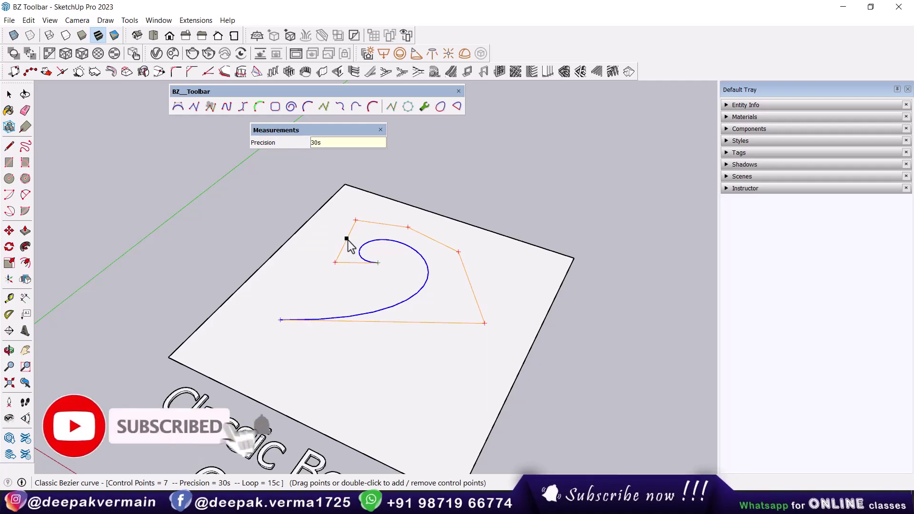
key("space")
mouse_move(418, 286)
middle_mouse_down()
mouse_move(241, 253)
mouse_move(470, 273)
middle_mouse_up()
Centre on the Polyline square, draw a seven-point zigzag polyline across it, then exit editing.
scroll(495, 286, "down", 3)
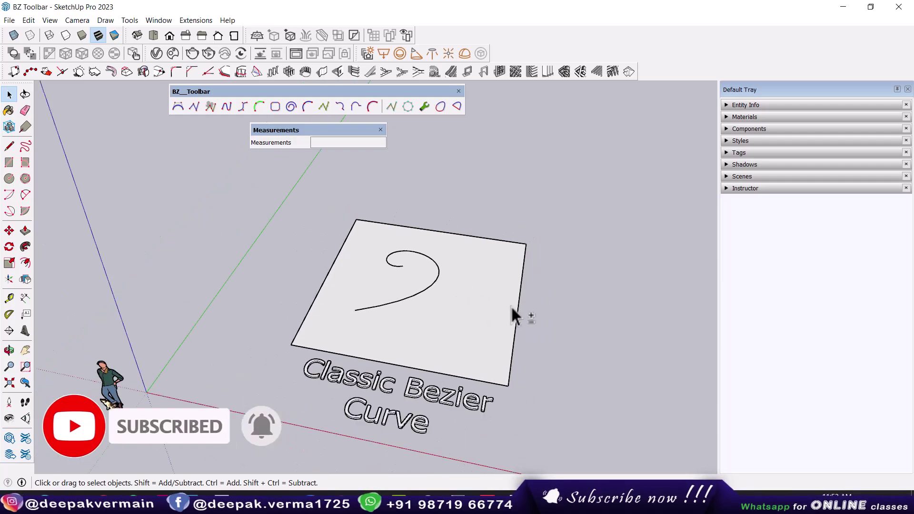
mouse_move(514, 312)
middle_mouse_down("shift")
mouse_move(190, 231)
mouse_move(456, 357)
mouse_move(489, 351)
mouse_move(474, 351)
middle_mouse_up("shift")
middle_click_drag(386, 263, 384, 324)
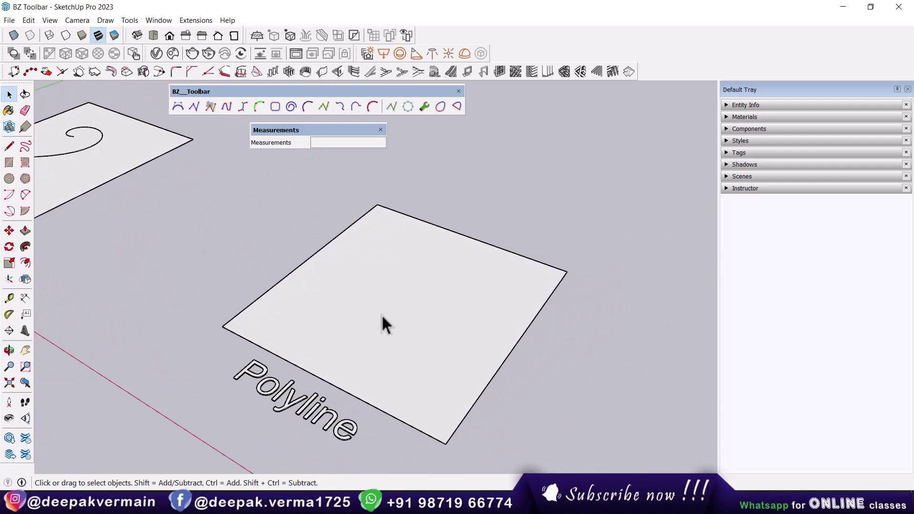
left_click(195, 110)
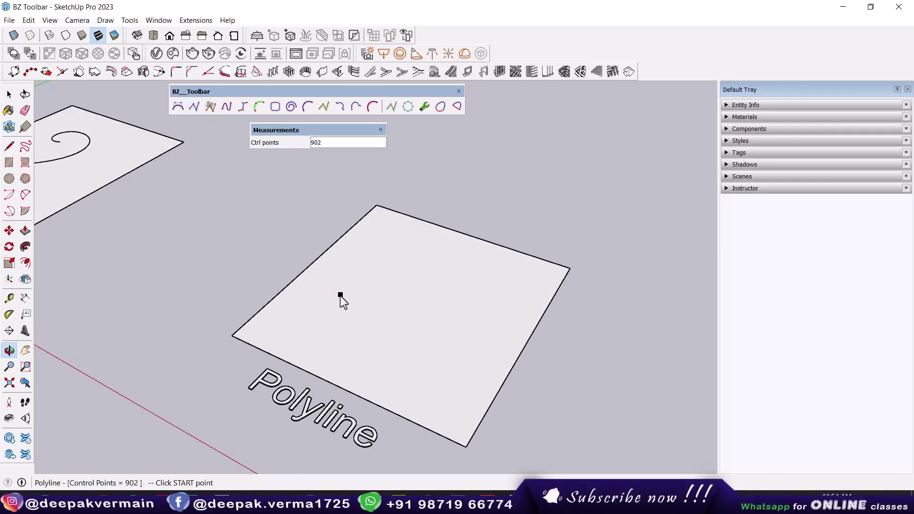
left_click(196, 111)
left_click(314, 312)
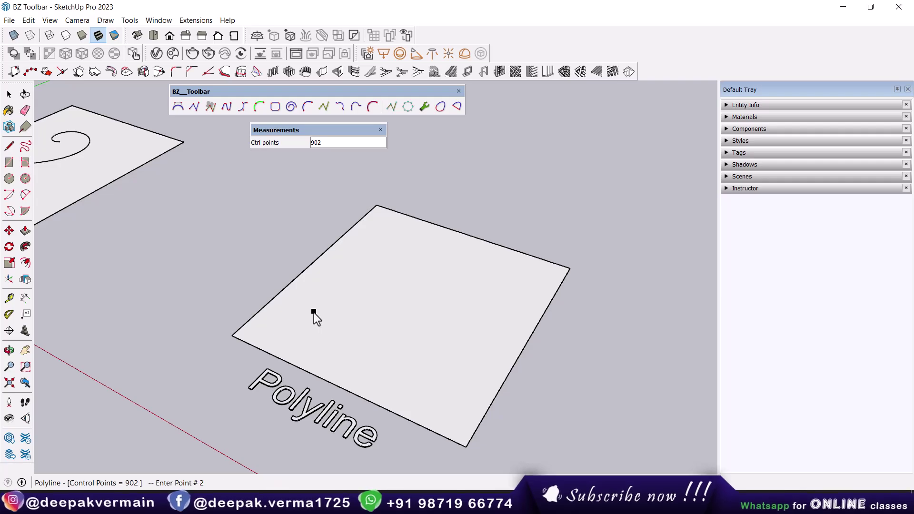
left_click(380, 246)
left_click(487, 284)
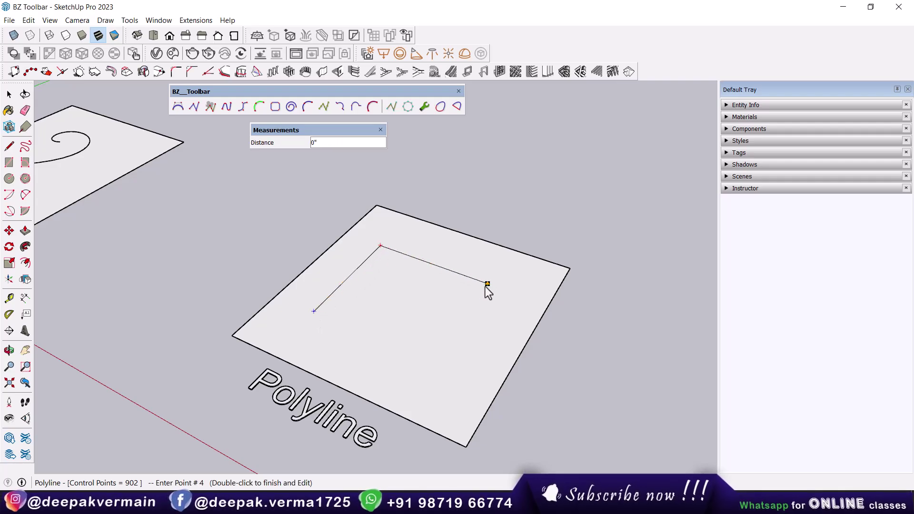
left_click(451, 358)
left_click(358, 348)
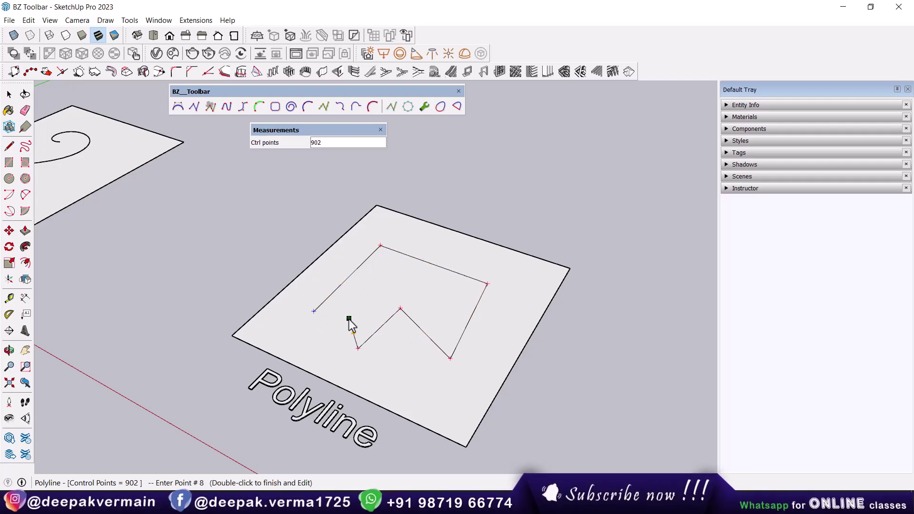
double_click(349, 318)
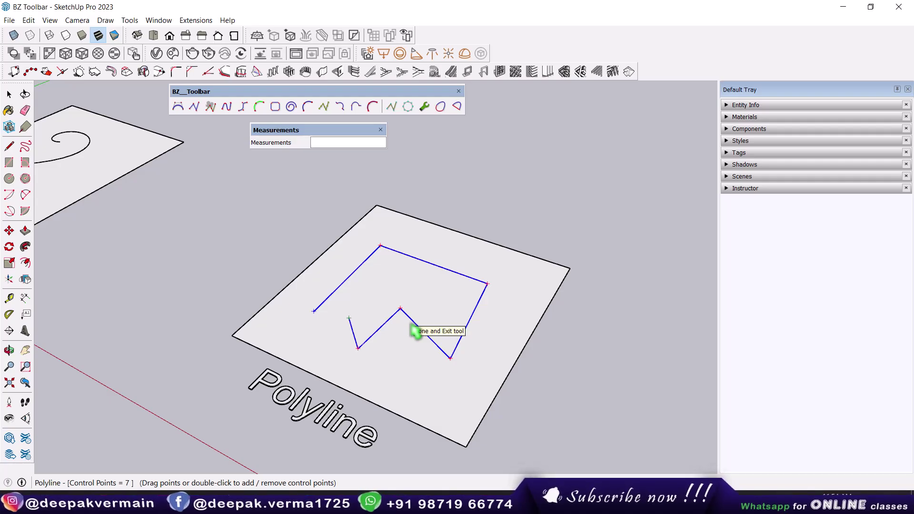
left_click(466, 206)
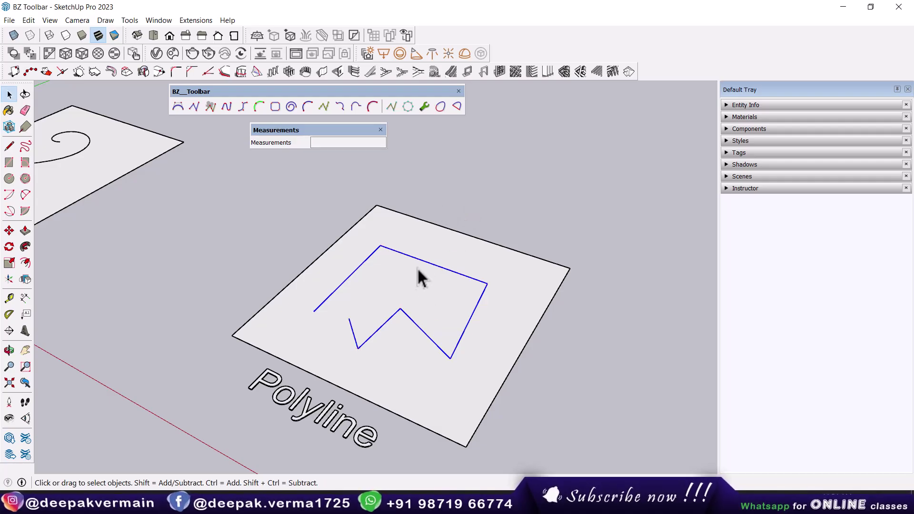
Reopen the polyline and drag its top, right and middle points to new positions.
left_click(391, 108)
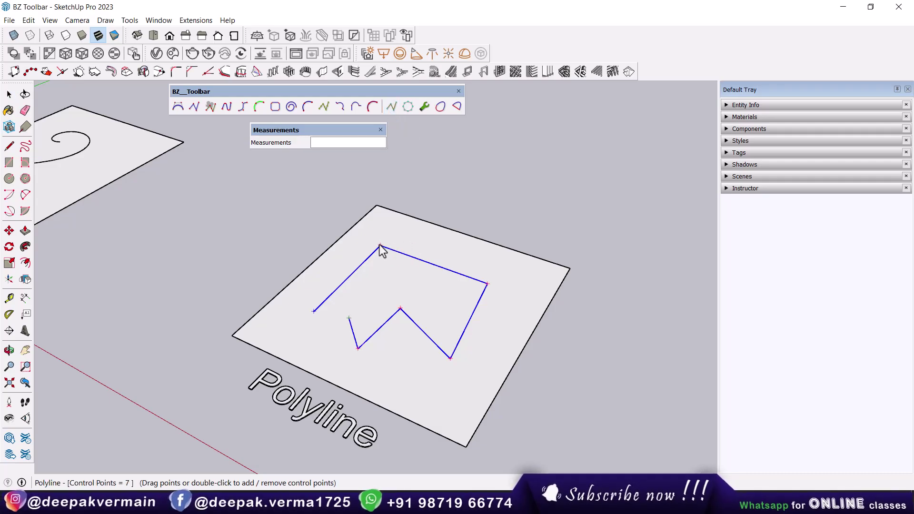
key("Escape")
left_click(391, 107)
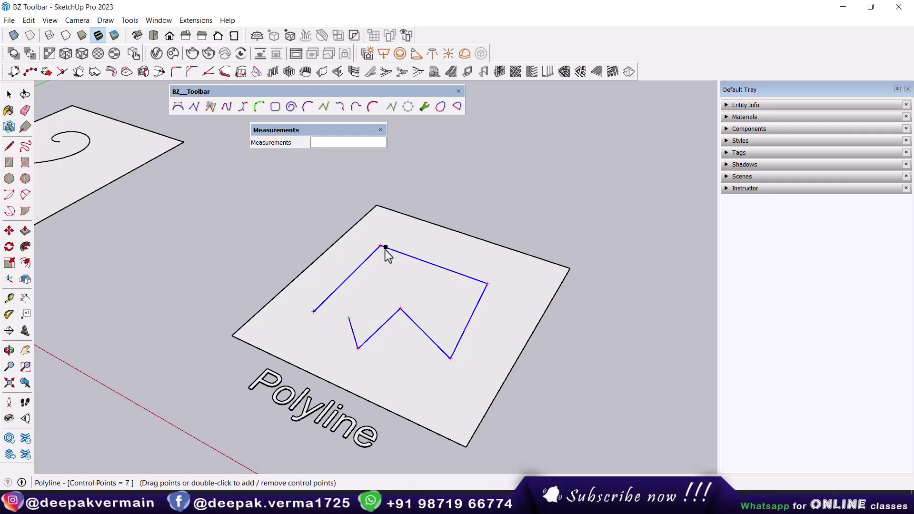
left_click_drag(381, 247, 376, 228)
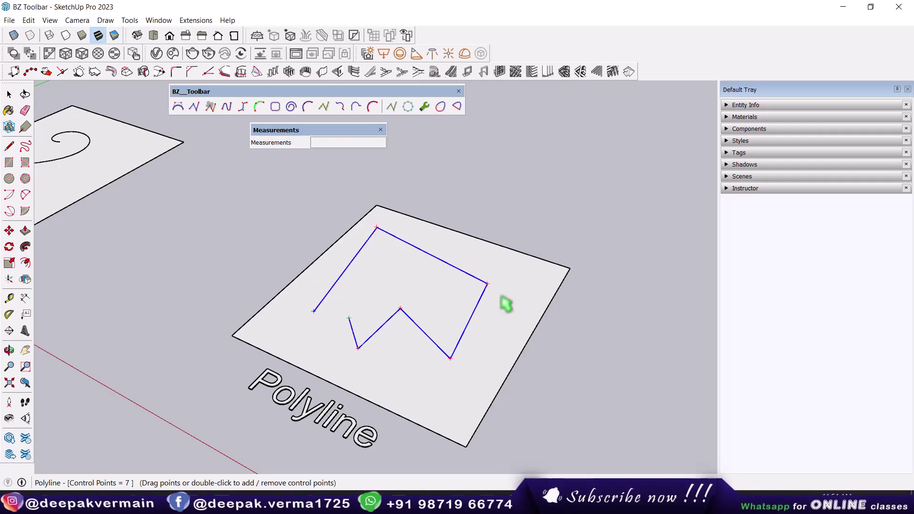
left_click_drag(488, 284, 533, 291)
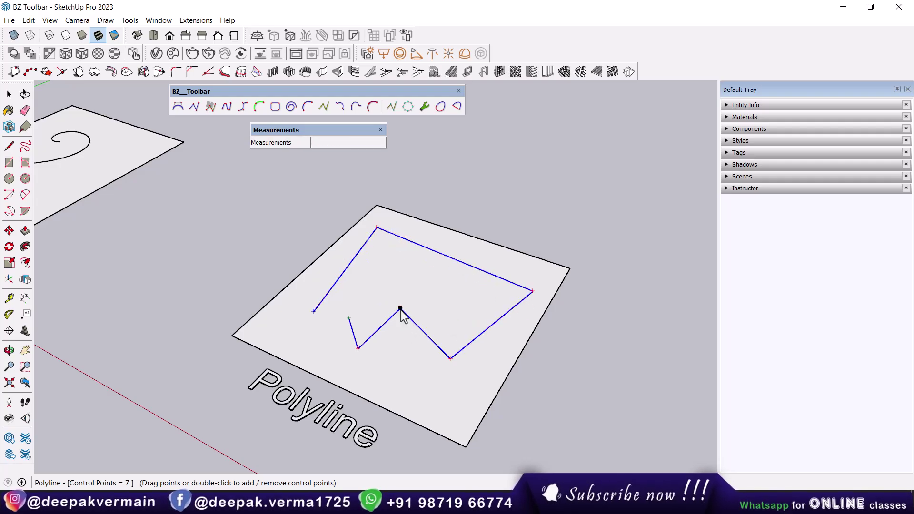
left_click_drag(400, 309, 414, 290)
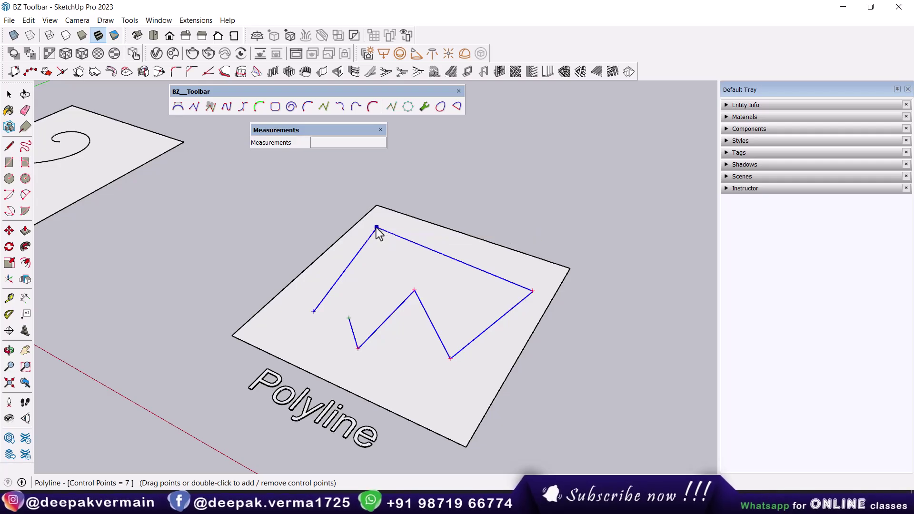
Lift the top corner point higher, then delete the polyline from the face.
left_click_drag(377, 228, 379, 179)
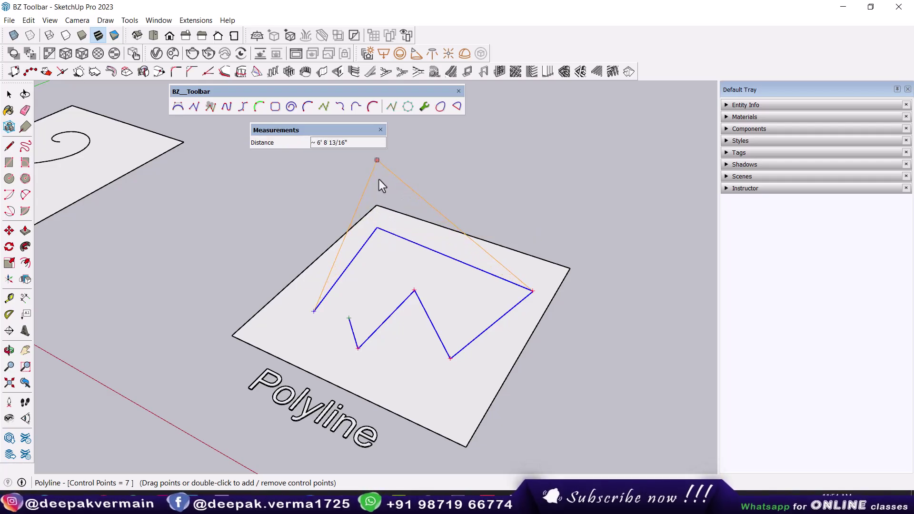
mouse_move(379, 179)
middle_mouse_down()
mouse_move(563, 220)
mouse_move(400, 288)
middle_mouse_up()
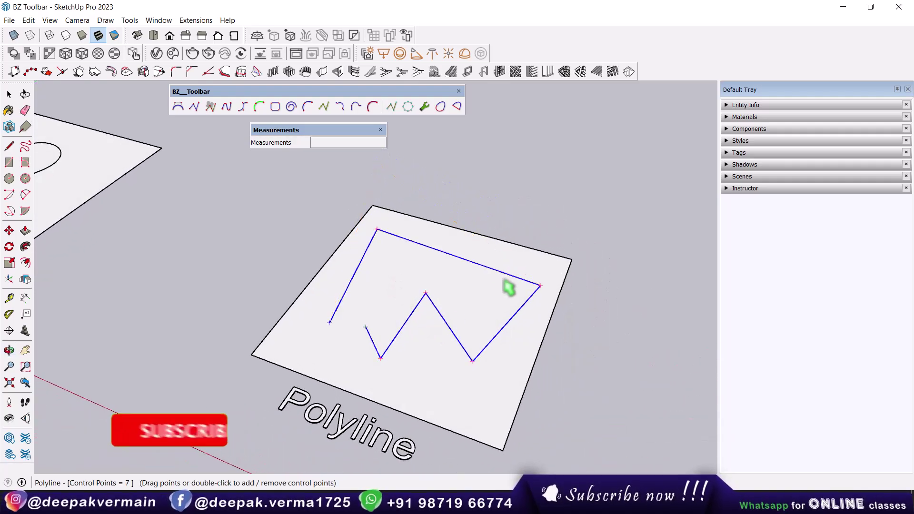
key("space")
key("Delete")
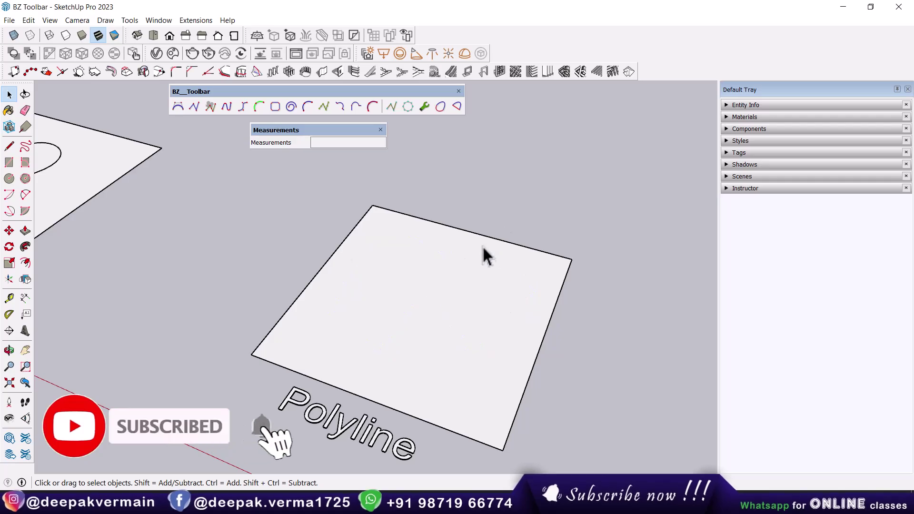
mouse_move(481, 245)
middle_mouse_down()
mouse_move(414, 310)
mouse_move(258, 194)
middle_mouse_up()
Draw a six-point angular polyline across the lower part of the Polyline face.
left_click(194, 106)
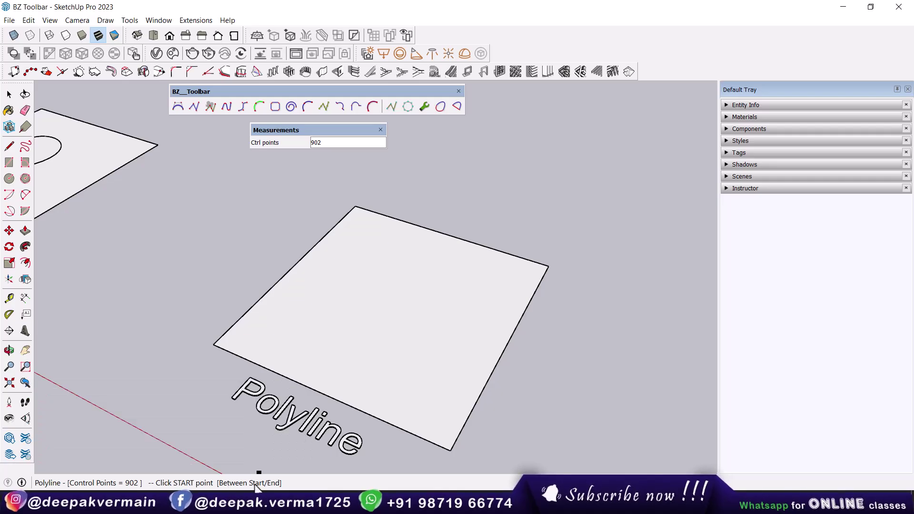
left_click(288, 317)
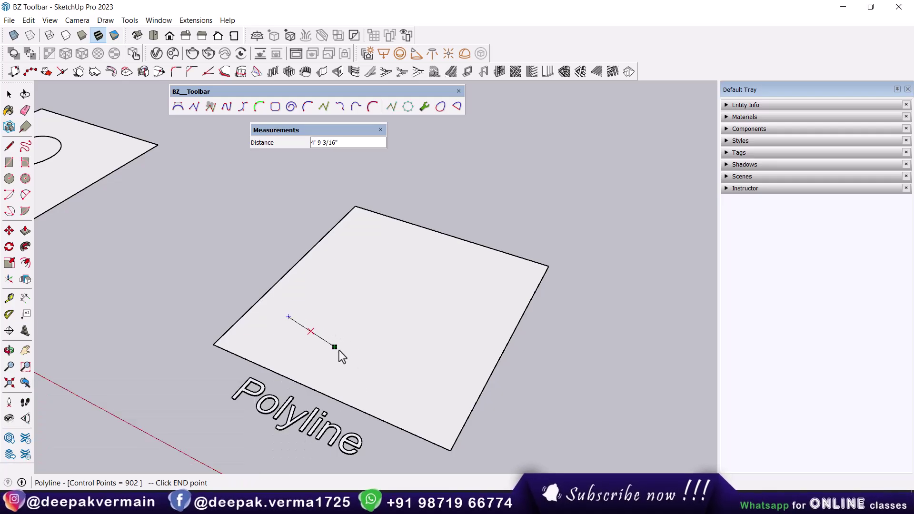
left_click(439, 378)
left_click(454, 307)
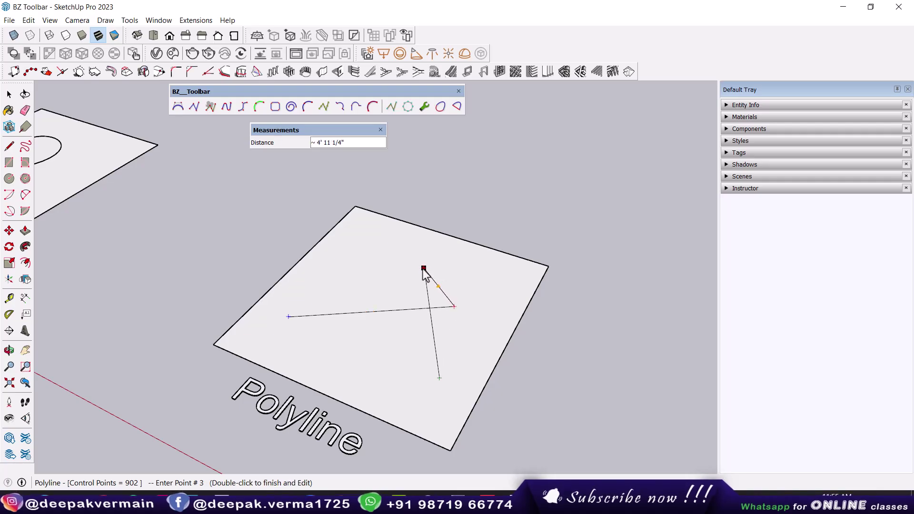
left_click(494, 296)
left_click(461, 335)
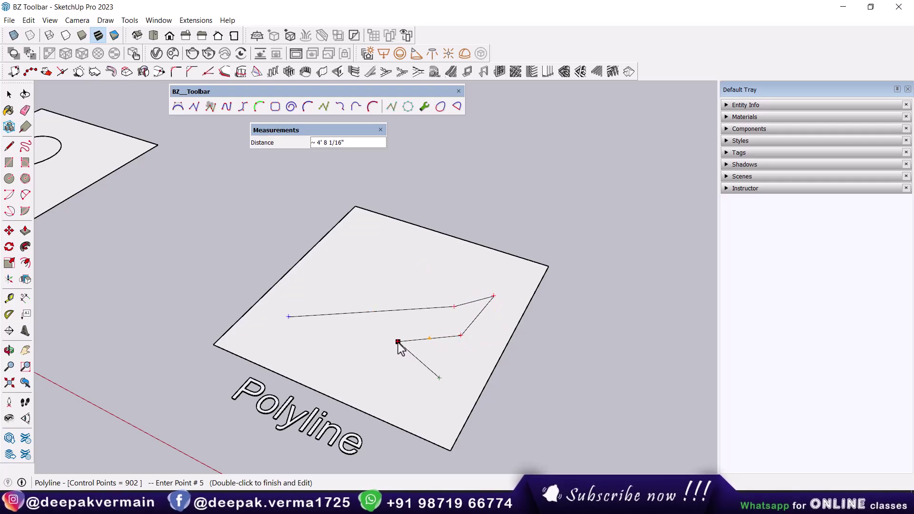
double_click(398, 342)
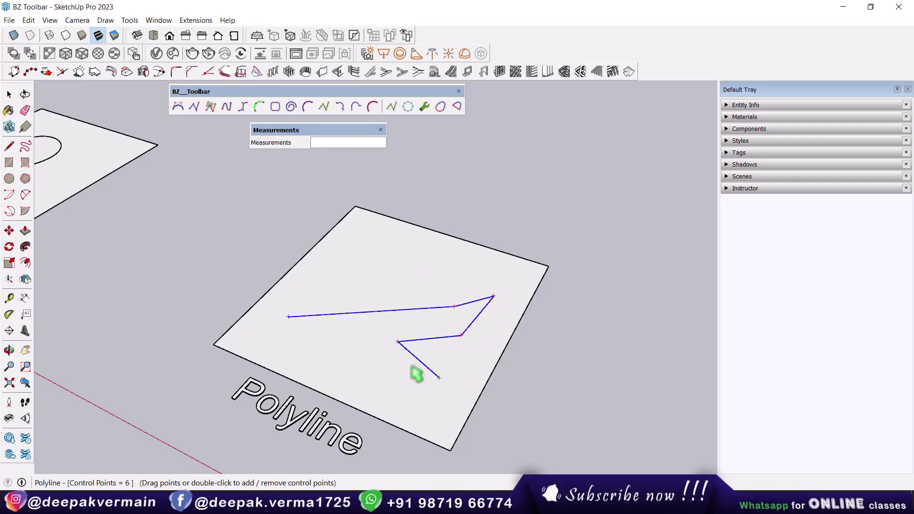
key("Escape")
Draw a shorter four-point polyline above the first one.
left_click(194, 107)
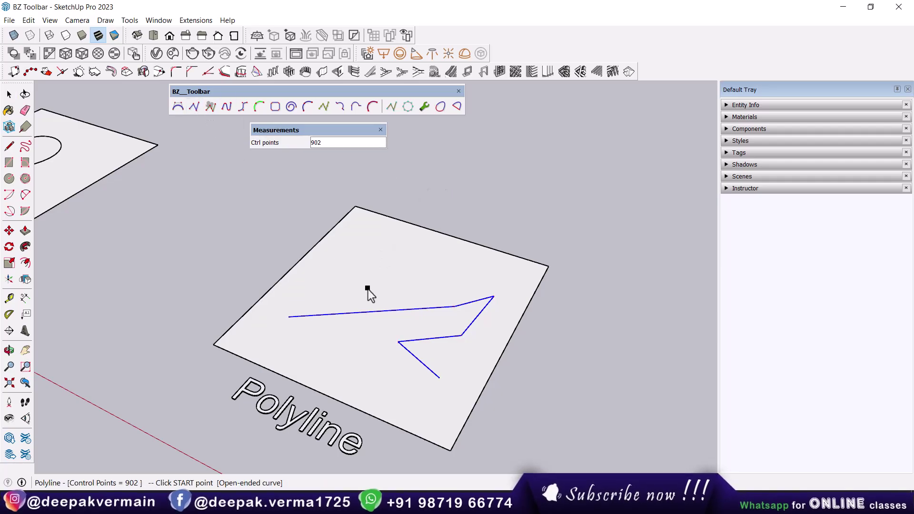
left_click(319, 275)
left_click(390, 254)
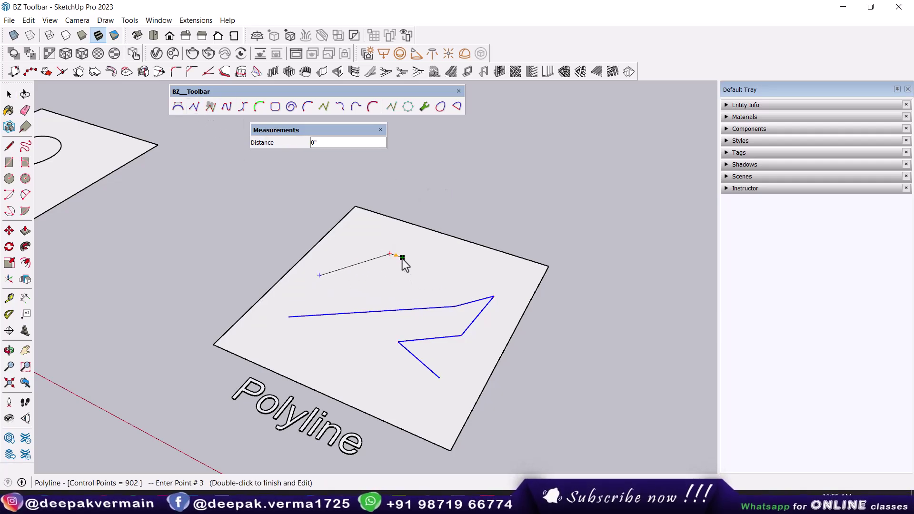
left_click(449, 273)
double_click(436, 289)
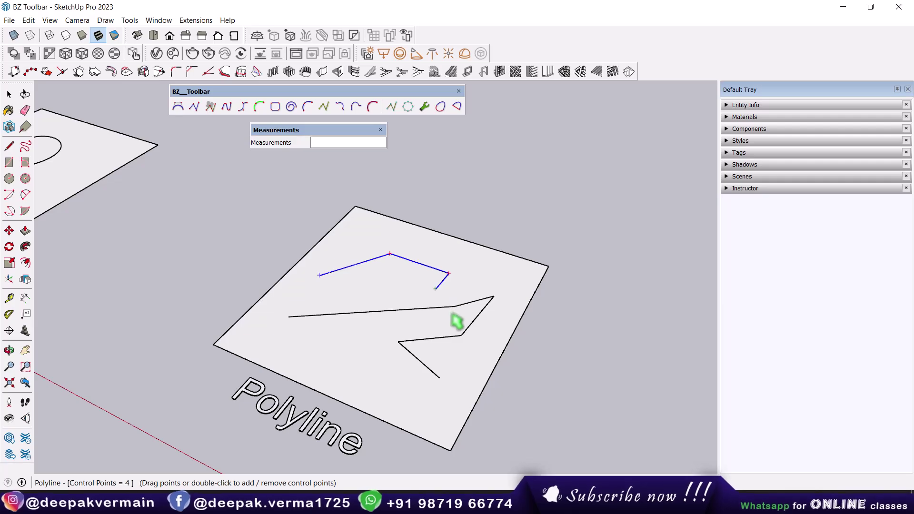
scroll(457, 320, "down", 2)
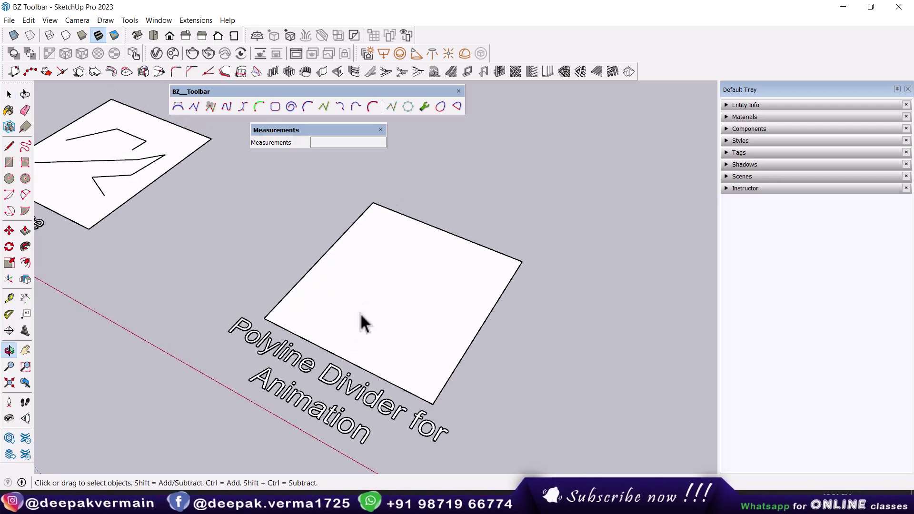
Set the animation Polyline Divider to Acceleration Min to Max, with steps from 1" up to 3'.
left_click(211, 108)
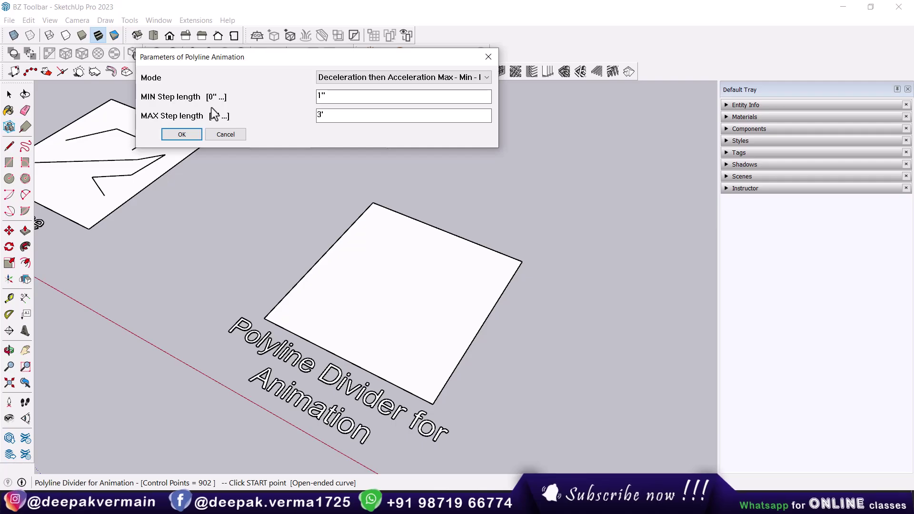
left_click_drag(332, 59, 390, 107)
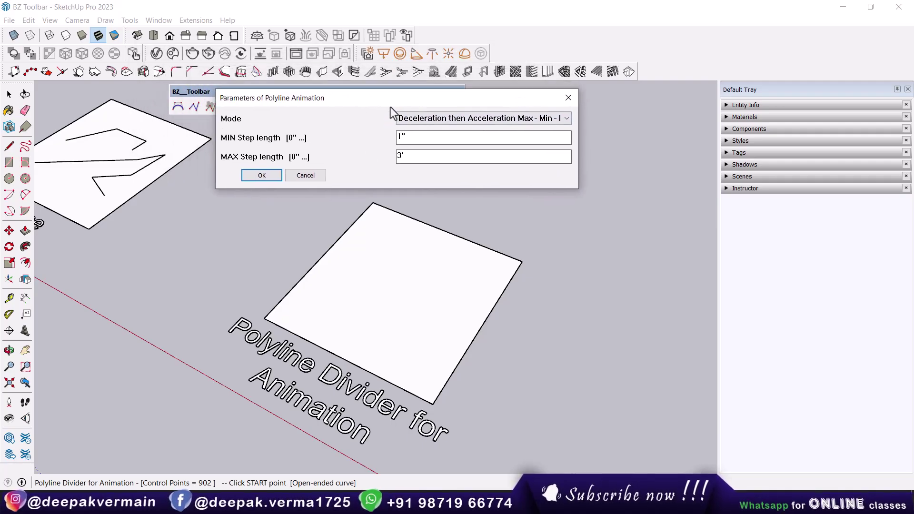
left_click(449, 122)
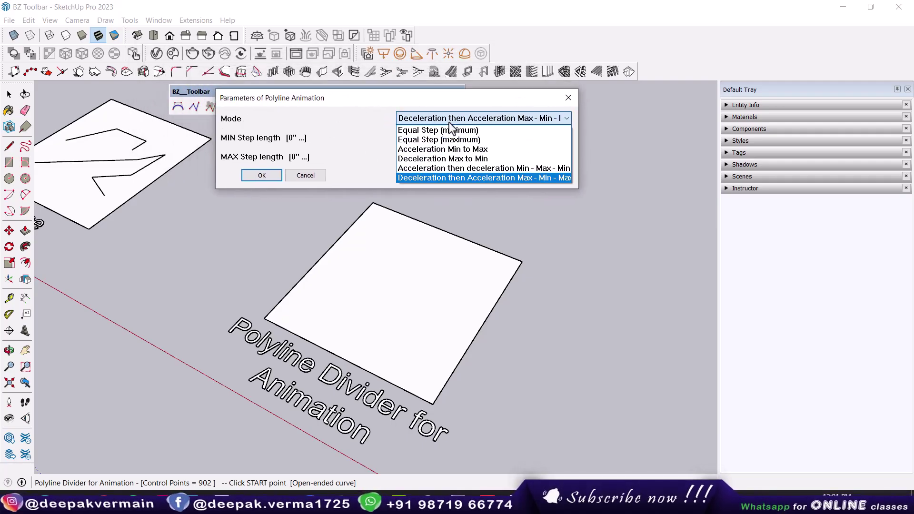
left_click(467, 150)
left_click(404, 141)
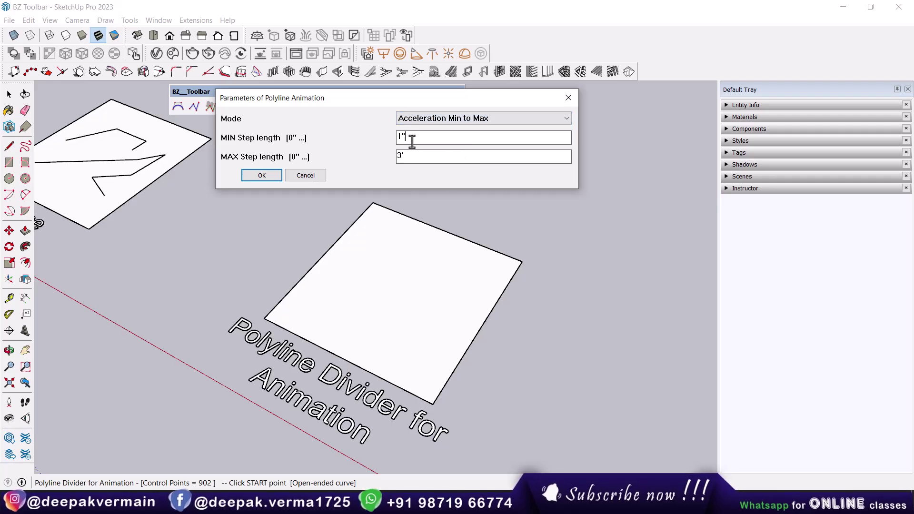
left_click(482, 191)
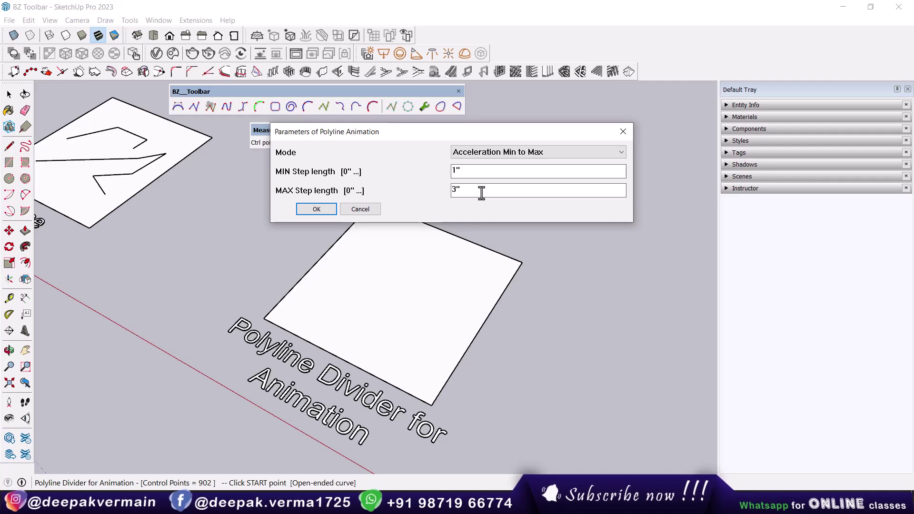
left_click(317, 210)
Draw a bent four-point divided polyline across the Polyline Divider square.
left_click(314, 305)
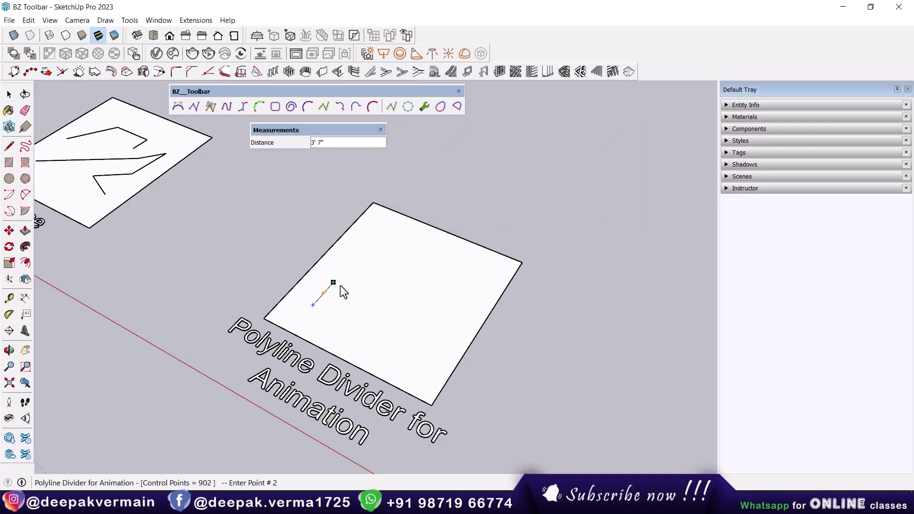
left_click(369, 242)
left_click(451, 276)
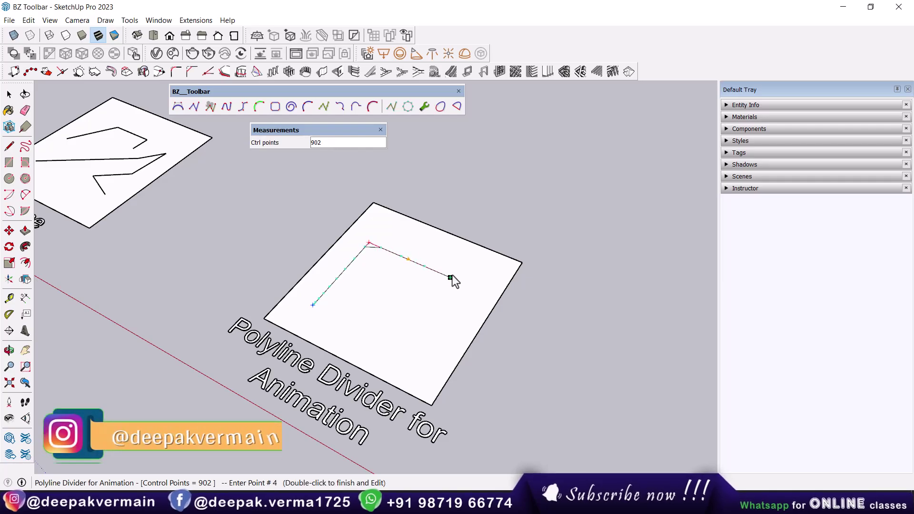
double_click(414, 328)
Zoom and orbit to inspect the U-shaped path, then exit the divider tool.
scroll(382, 333, "up", 2)
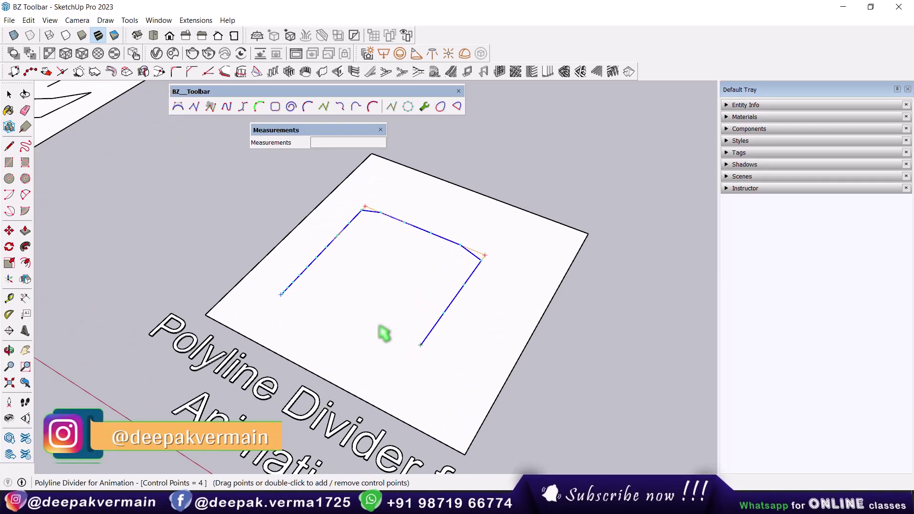
scroll(352, 314, "up", 2)
mouse_move(360, 279)
middle_mouse_down()
mouse_move(373, 306)
mouse_move(290, 313)
mouse_move(275, 335)
middle_mouse_up()
scroll(259, 323, "up", 1)
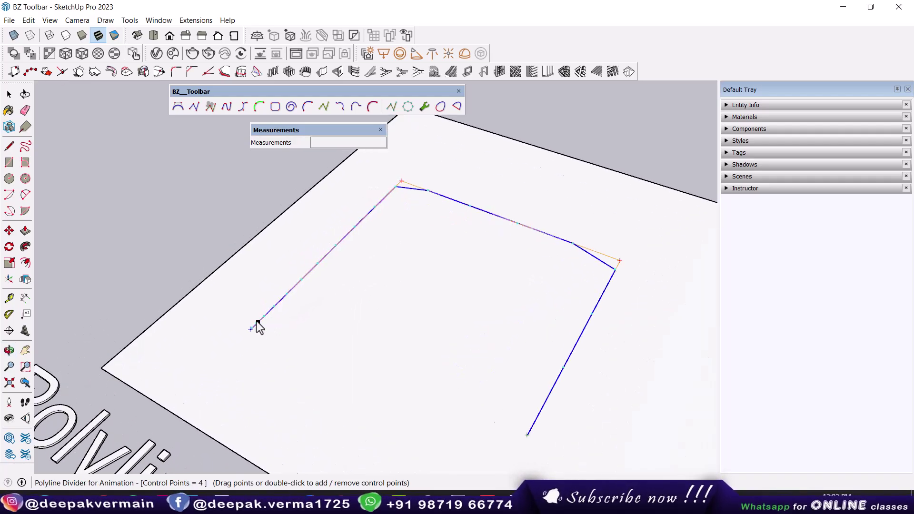
scroll(257, 321, "up", 4)
scroll(247, 333, "up", 1)
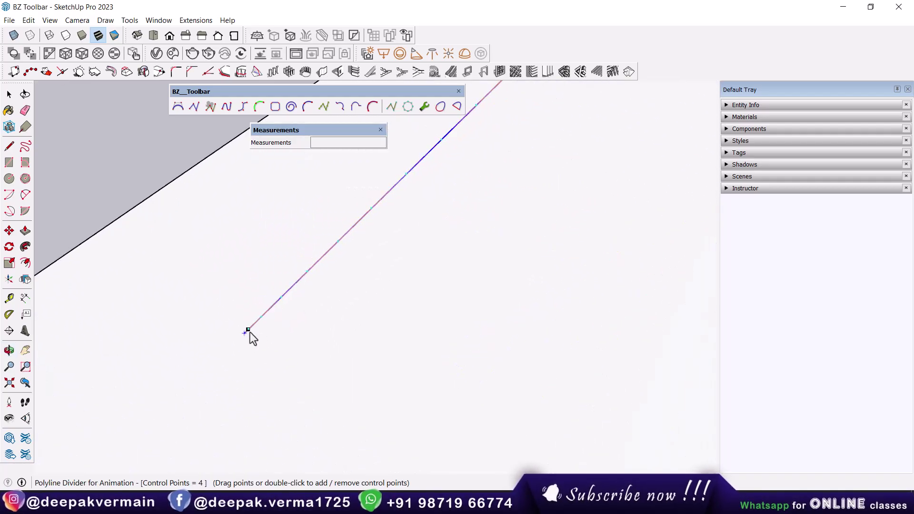
scroll(247, 333, "up", 2)
scroll(246, 333, "up", 1)
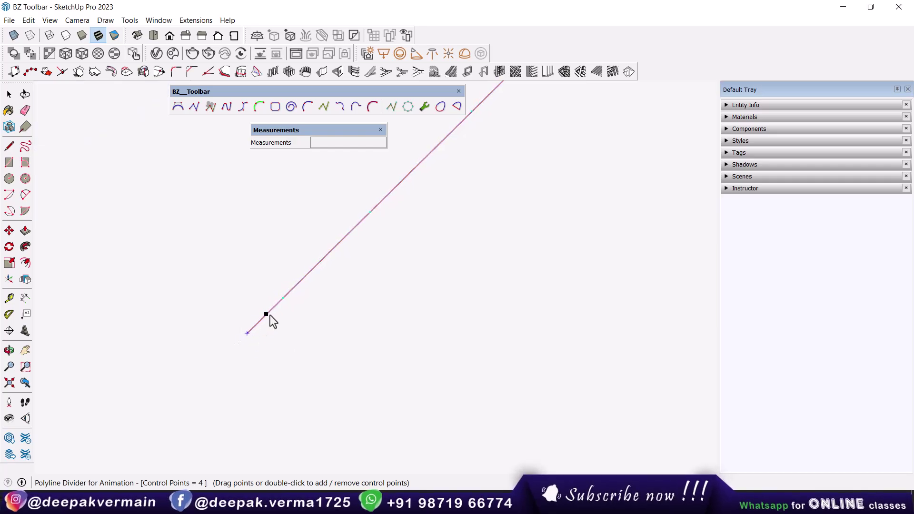
scroll(281, 312, "down", 1)
scroll(275, 312, "down", 1)
scroll(333, 312, "down", 2)
scroll(354, 313, "down", 2)
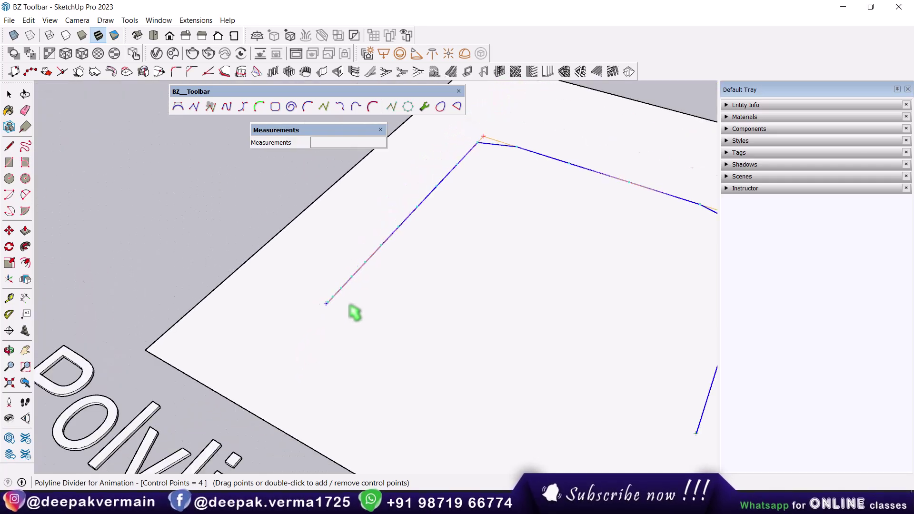
scroll(395, 293, "down", 3)
scroll(486, 314, "up", 3)
mouse_move(525, 302)
middle_mouse_down()
mouse_move(529, 278)
mouse_move(431, 351)
mouse_move(331, 327)
mouse_move(298, 347)
mouse_move(333, 218)
mouse_move(370, 213)
middle_mouse_up()
scroll(483, 351, "down", 2)
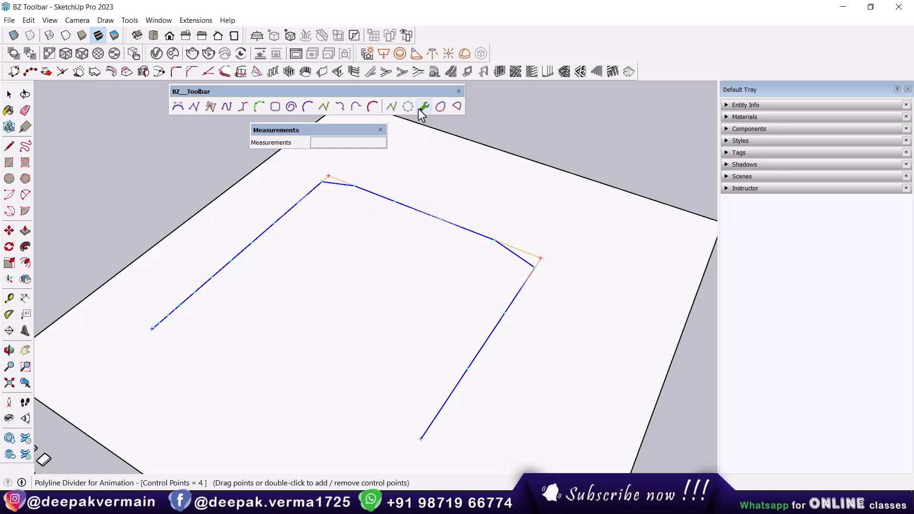
key("space")
middle_click_drag(408, 218, 347, 234)
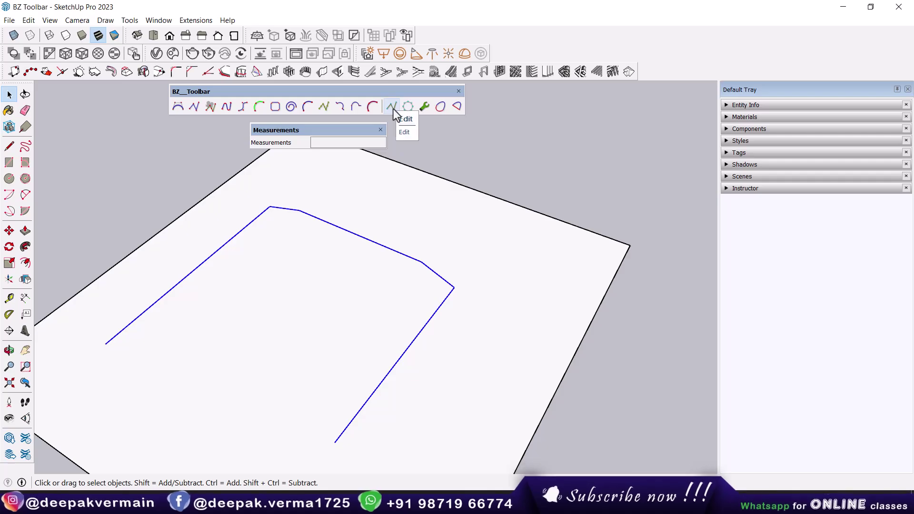
Reduce the divider's maximum step length to 2'.
left_click(422, 107)
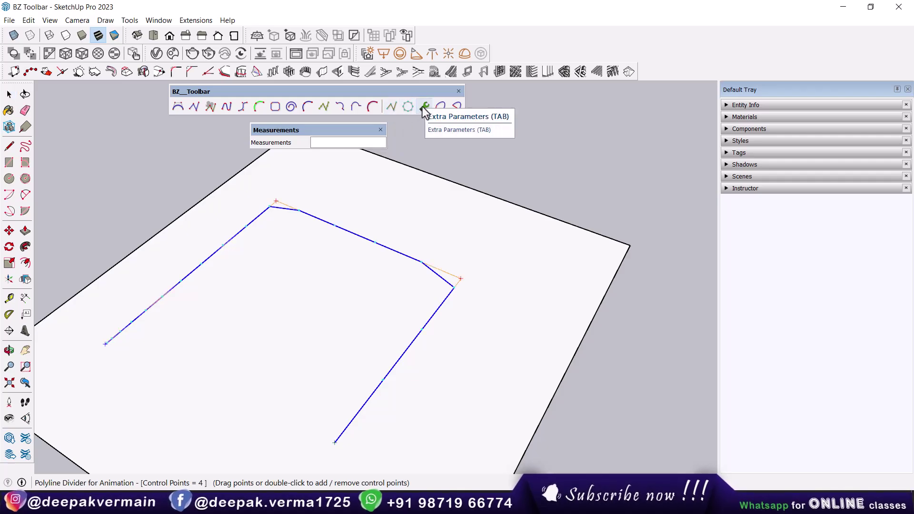
left_click(421, 107)
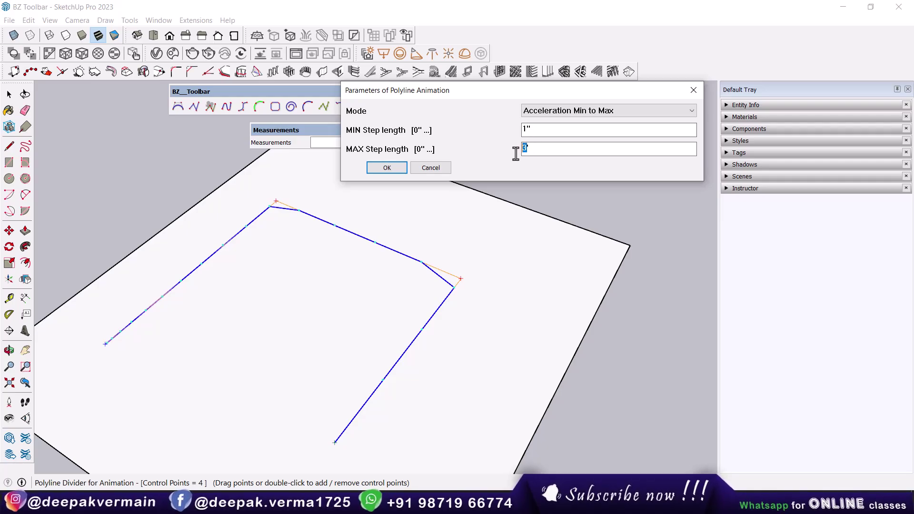
left_click(388, 169)
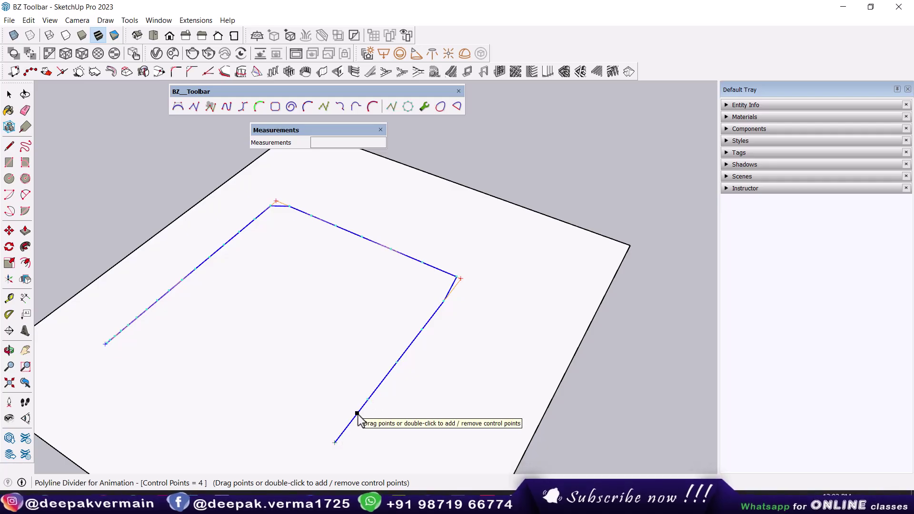
Switch the divider to Equal Step (minimum) mode with an edited minimum step length.
left_click(424, 107)
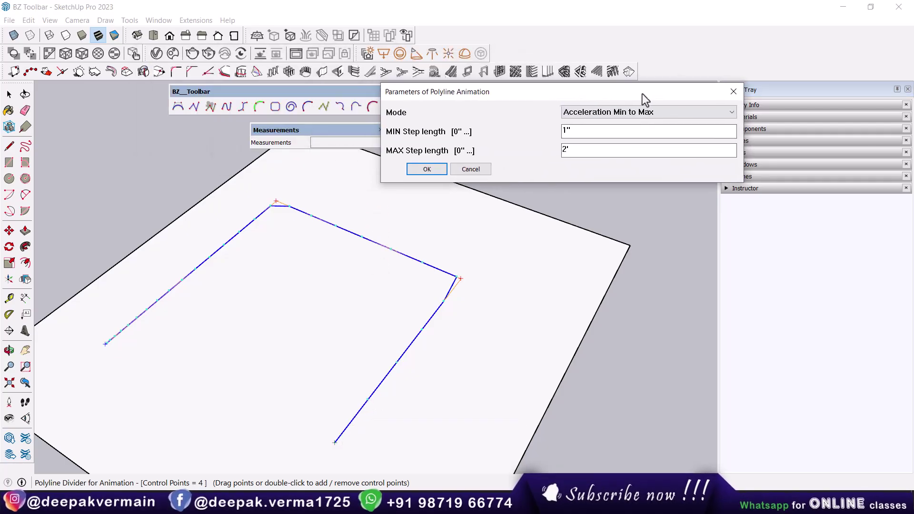
left_click(646, 113)
left_click(613, 125)
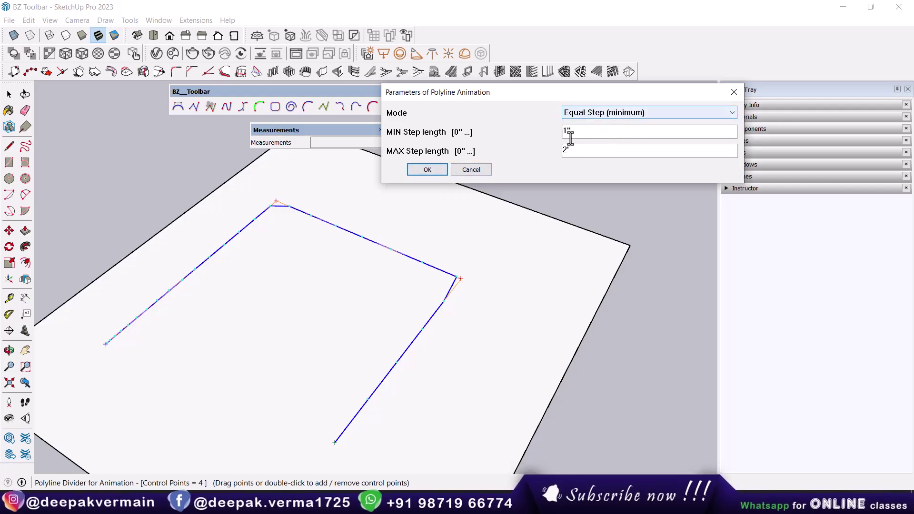
left_click_drag(577, 135, 549, 135)
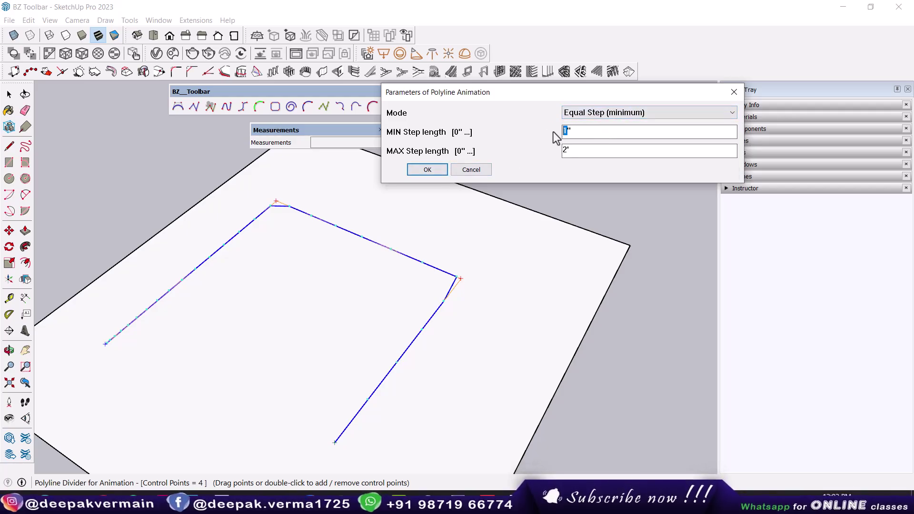
type("6")
left_click(427, 170)
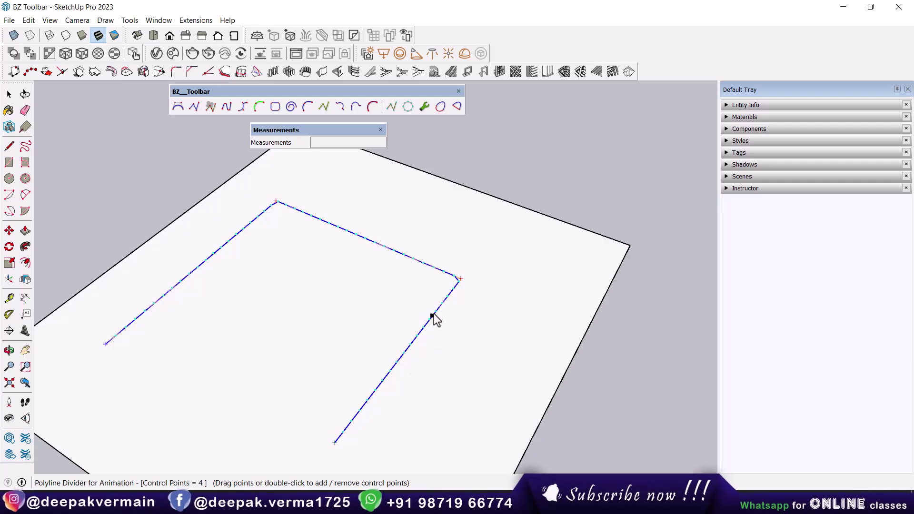
Re-divide the polyline with Equal Step (maximum) spacing.
left_click(424, 122)
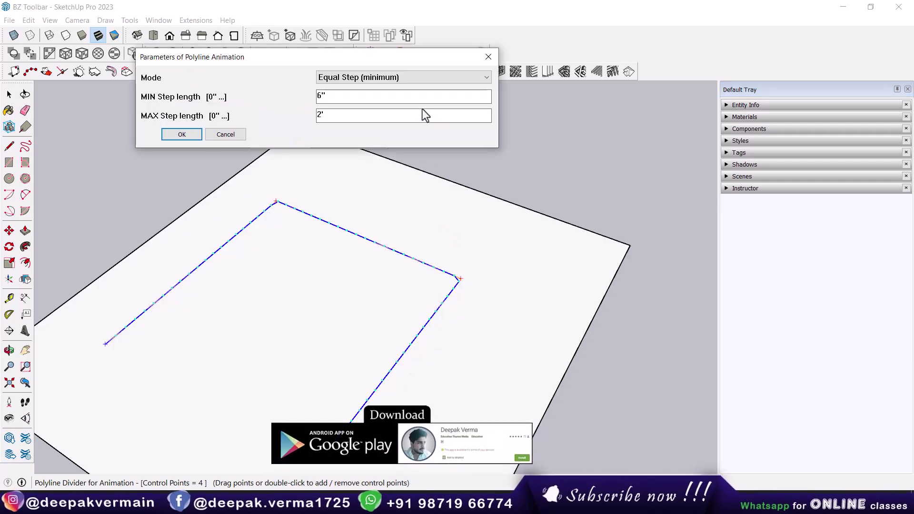
left_click(430, 83)
left_click(393, 96)
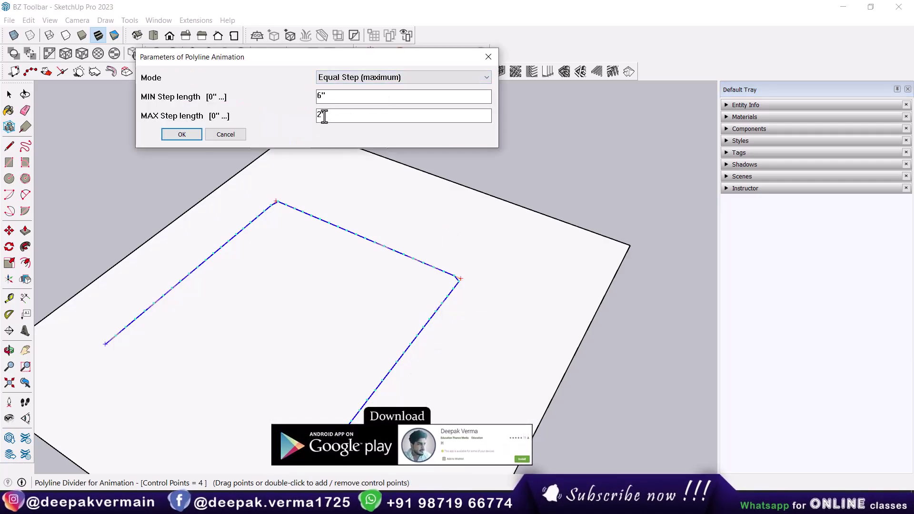
left_click(182, 134)
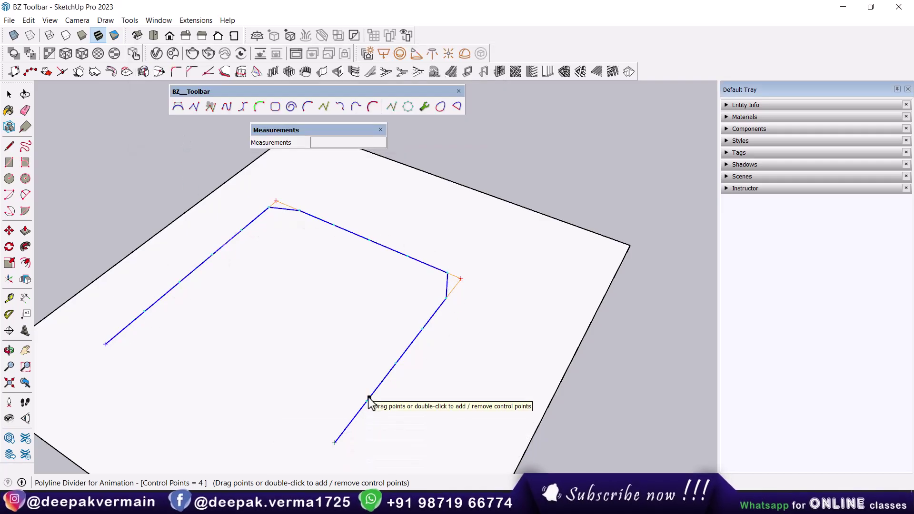
Re-divide the polyline with Deceleration Max to Min spacing.
left_click(424, 107)
left_click(417, 79)
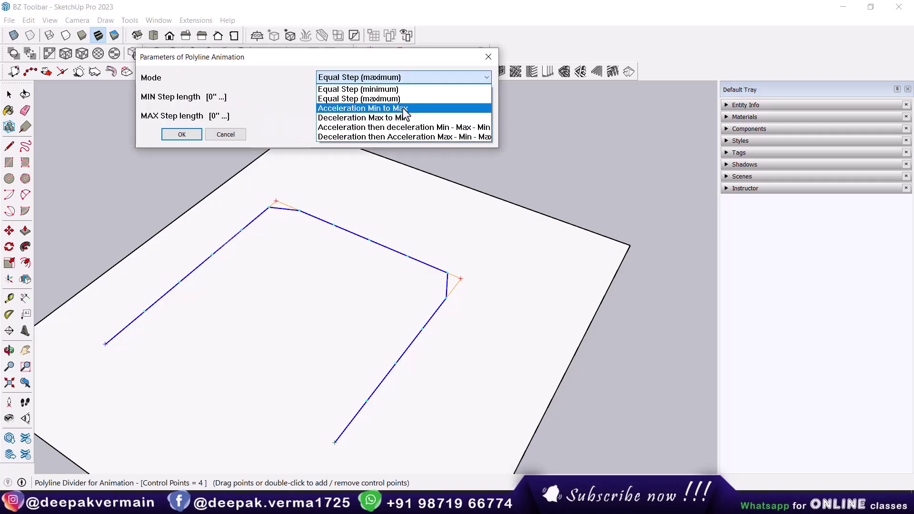
left_click(392, 117)
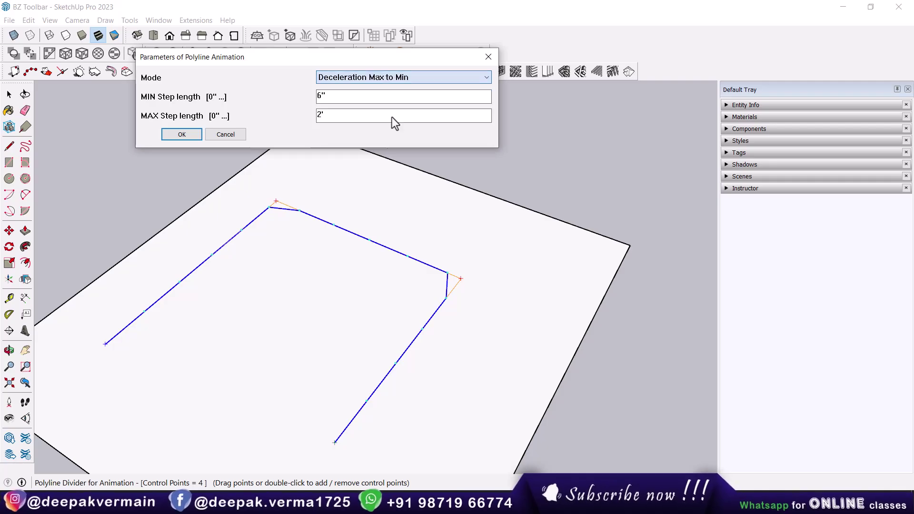
left_click(181, 135)
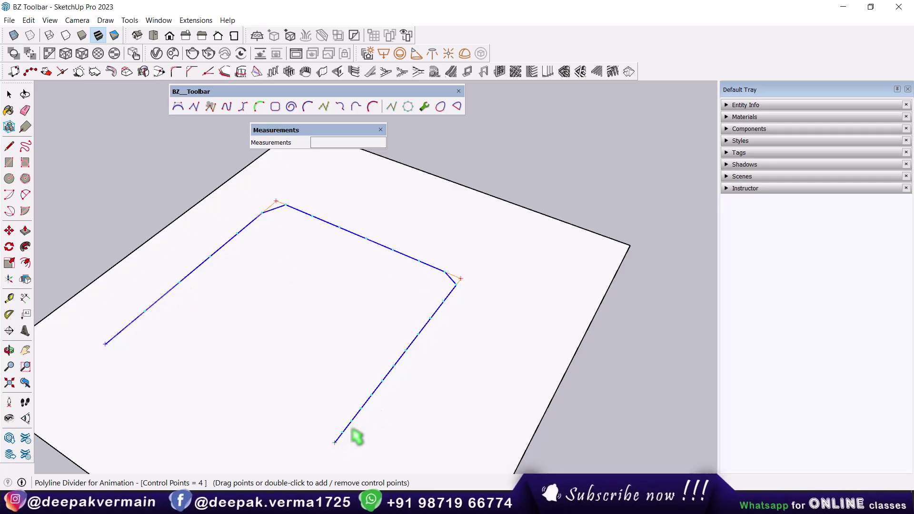
Re-divide the polyline with Acceleration then Deceleration spacing.
left_click(425, 108)
left_click(402, 78)
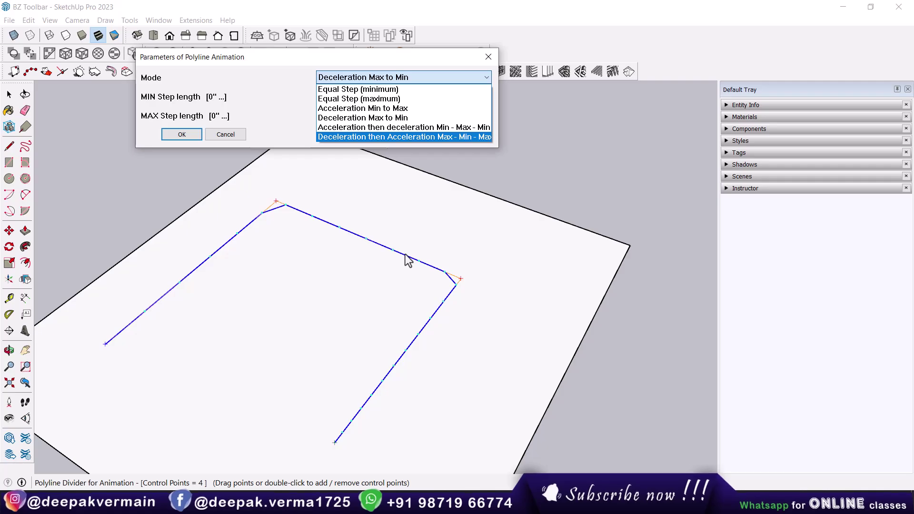
left_click(481, 130)
left_click(191, 137)
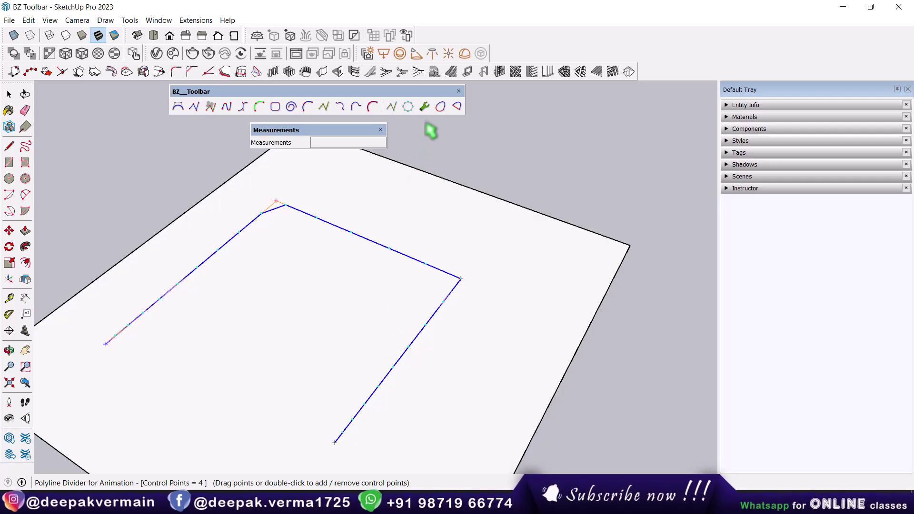
Re-divide the polyline with Deceleration then Acceleration spacing between 6" and 2' steps.
left_click(424, 107)
left_click(409, 79)
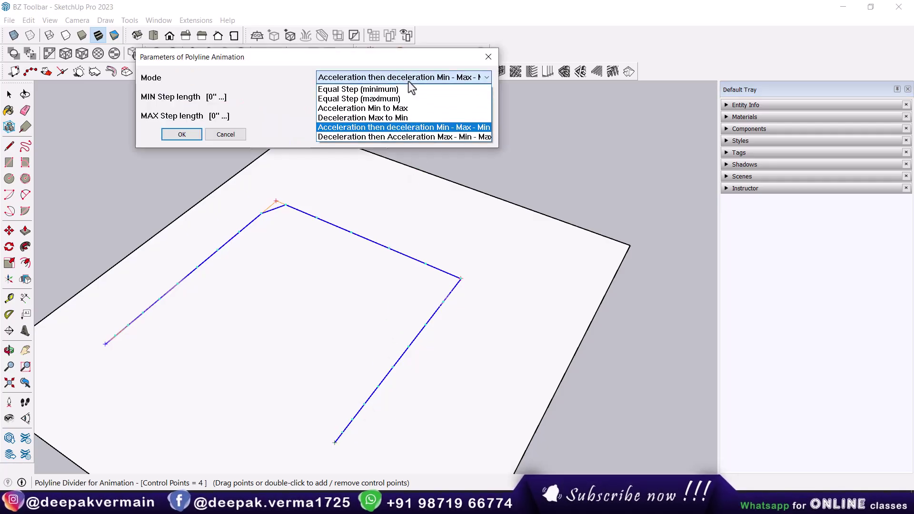
left_click(404, 138)
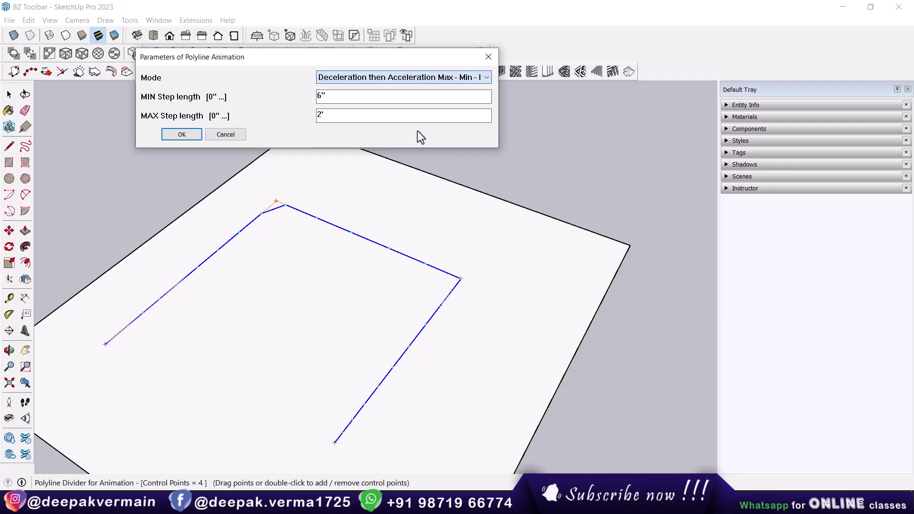
left_click(198, 136)
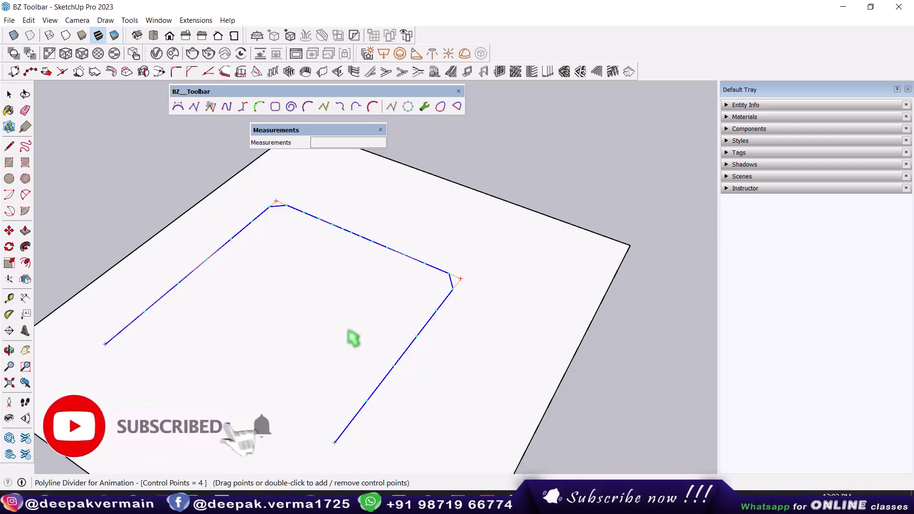
scroll(357, 339, "down", 2)
Start Polyline Arc Corners on its square, accepting the 6" corner offset.
scroll(357, 338, "down", 2)
scroll(363, 359, "down", 1)
middle_click_drag(388, 376, 204, 251, "shift")
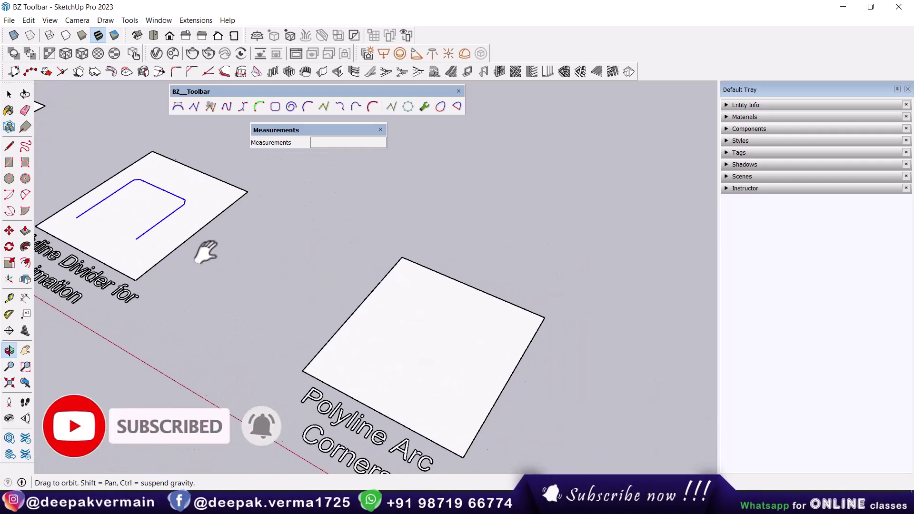
middle_click_drag(467, 415, 380, 314, "shift")
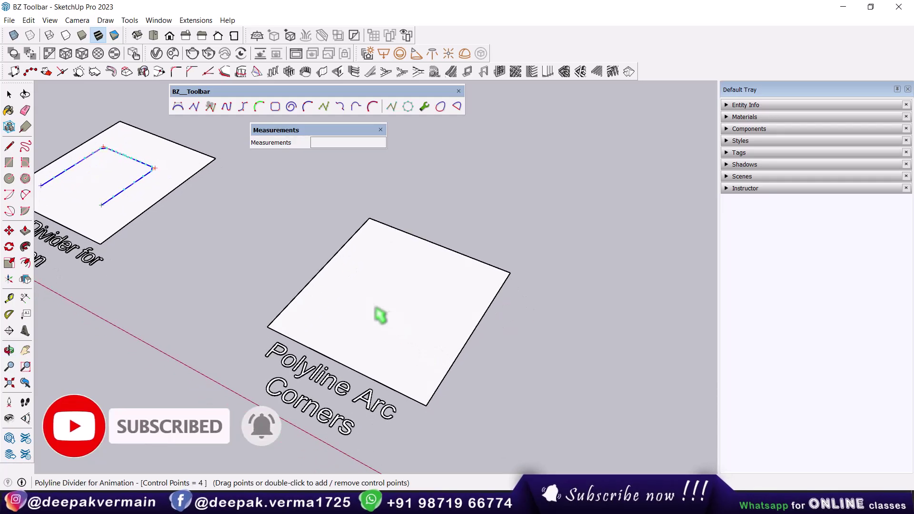
left_click(226, 105)
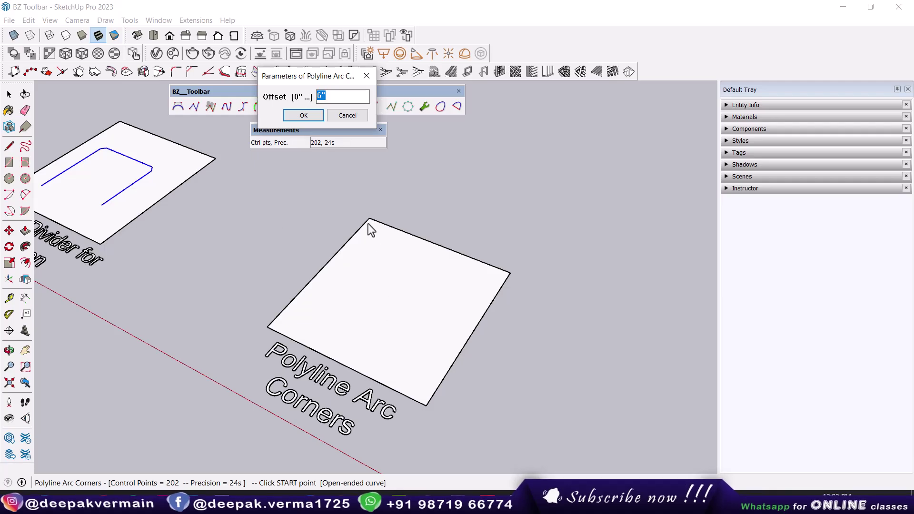
left_click_drag(320, 80, 536, 140)
left_click(555, 156)
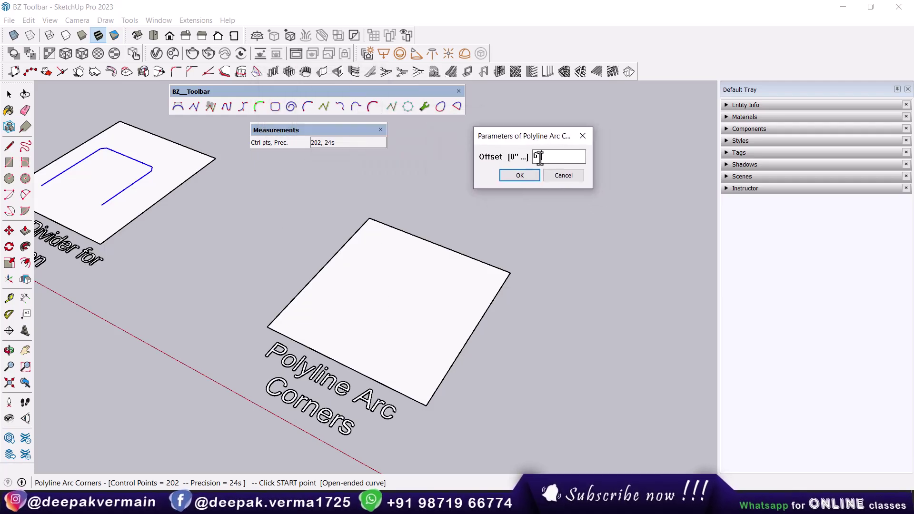
left_click(519, 175)
Draw the eight-point polyline spiralling inward from the square's corners, finishing with a double-click.
scroll(327, 328, "up", 2)
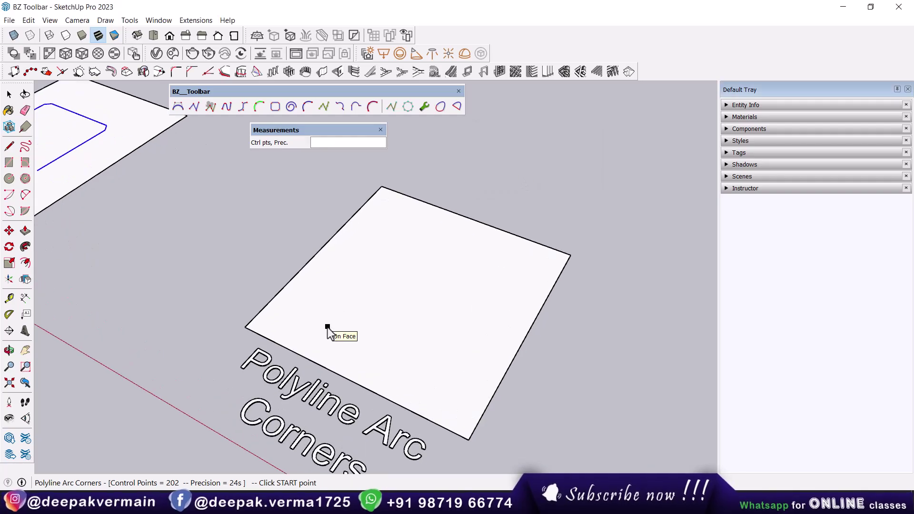
left_click(316, 315)
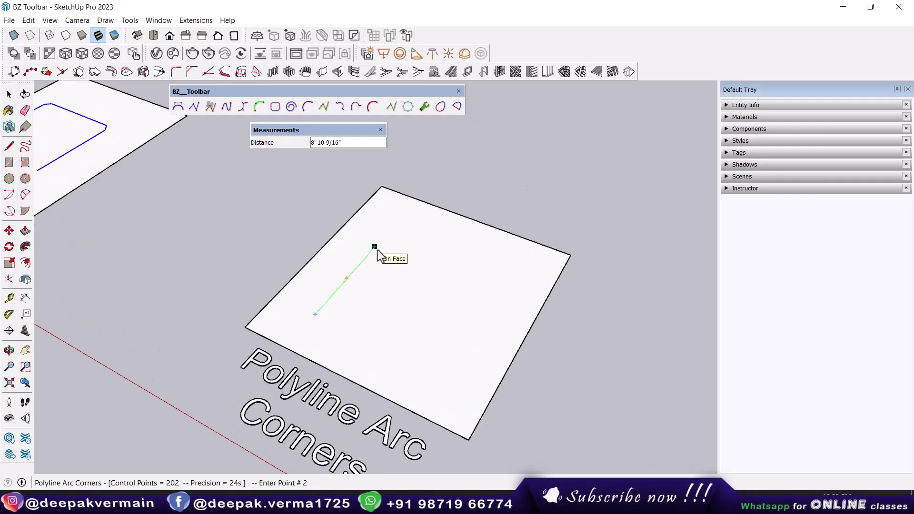
left_click(392, 228)
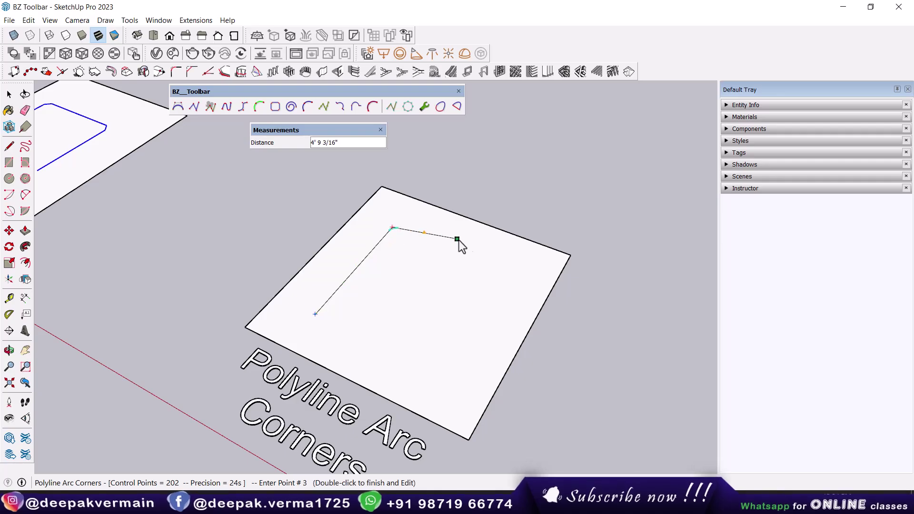
left_click(512, 274)
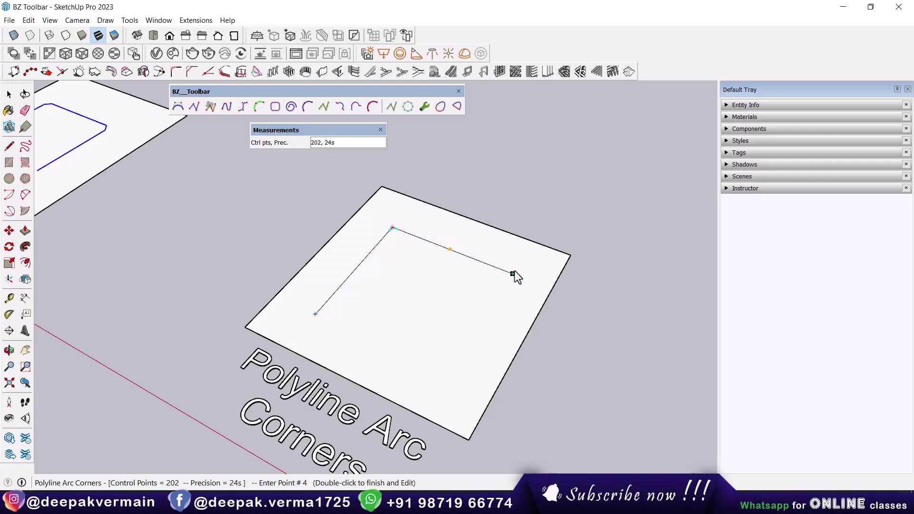
left_click(449, 368)
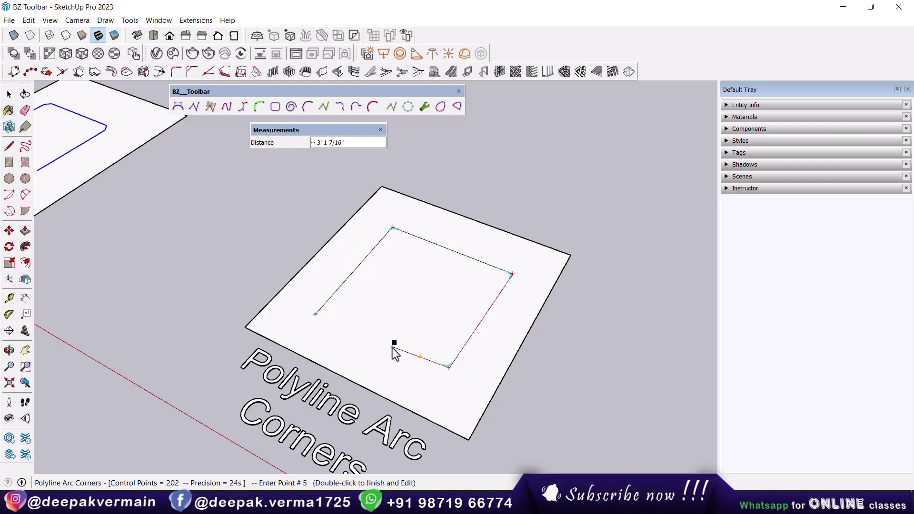
left_click(401, 259)
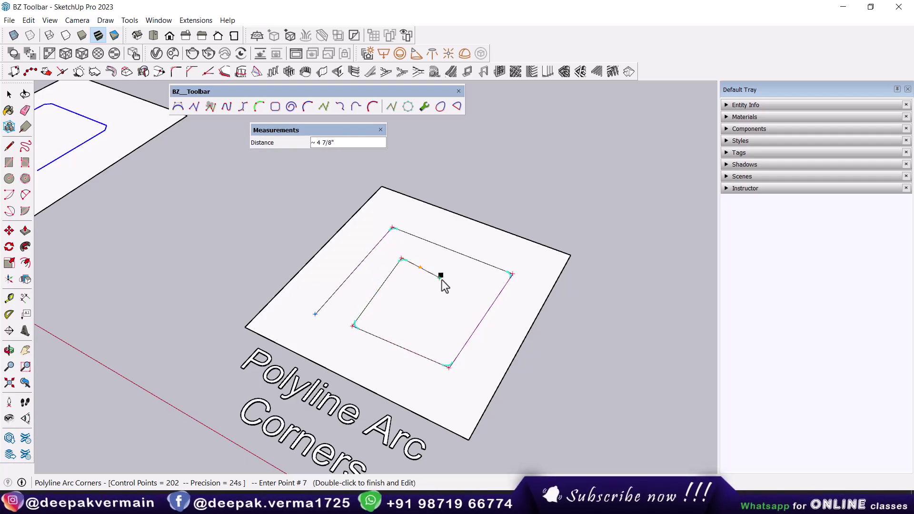
left_click(469, 285)
double_click(443, 330)
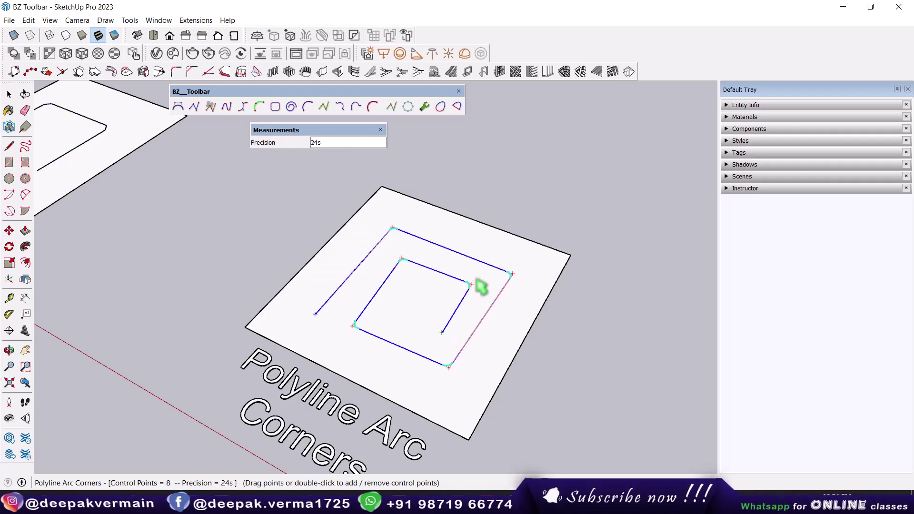
Enlarge the spiral's arc-corner offset to 2' for broad rounded corners.
scroll(476, 300, "up", 2)
scroll(464, 319, "up", 2)
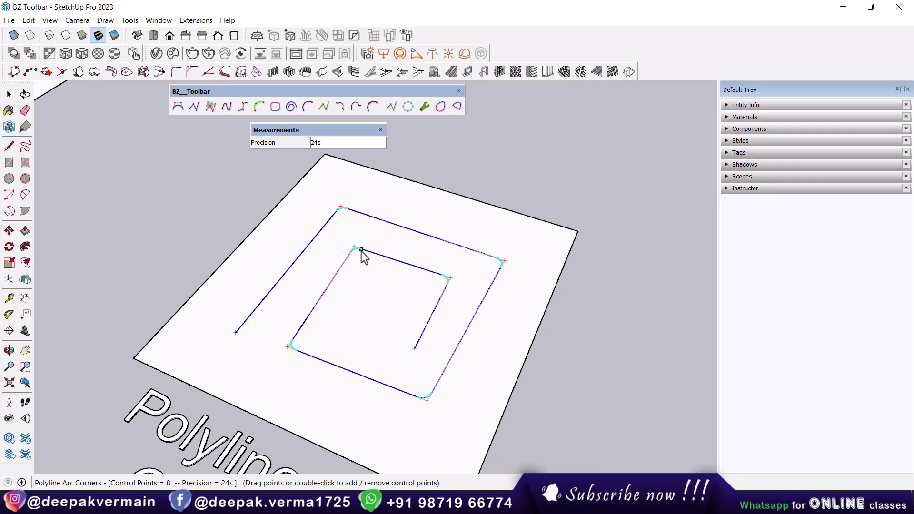
middle_click_drag(429, 290, 432, 325)
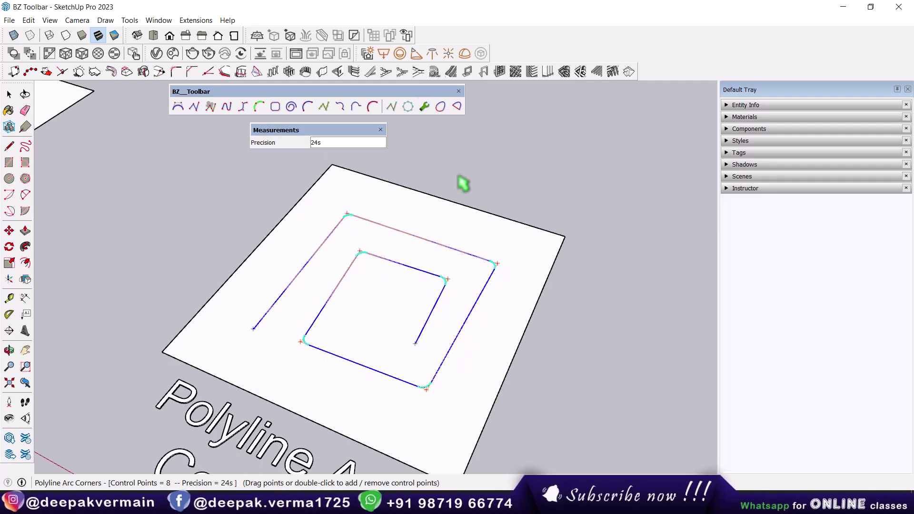
left_click(423, 106)
left_click_drag(320, 81, 607, 148)
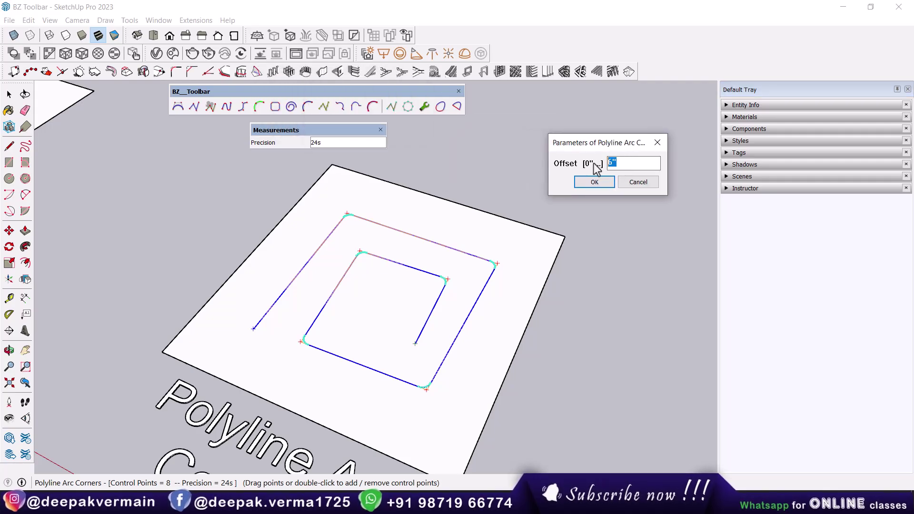
left_click(593, 182)
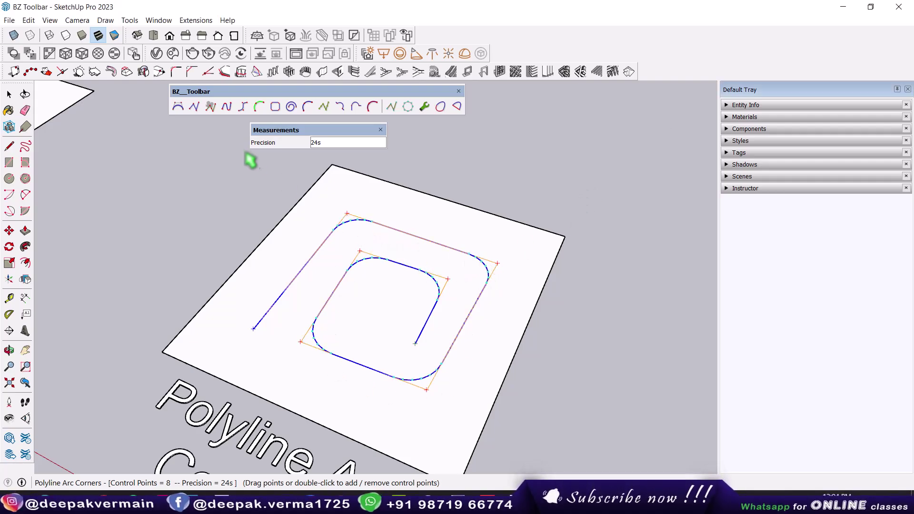
Zoom out and pan to bring the blank Uniform B-Spline square into view.
scroll(338, 286, "down", 3)
mouse_move(338, 285)
middle_mouse_down("shift")
mouse_move(461, 297)
mouse_move(336, 255)
middle_mouse_up("shift")
middle_click_drag(393, 282, 403, 296, "shift")
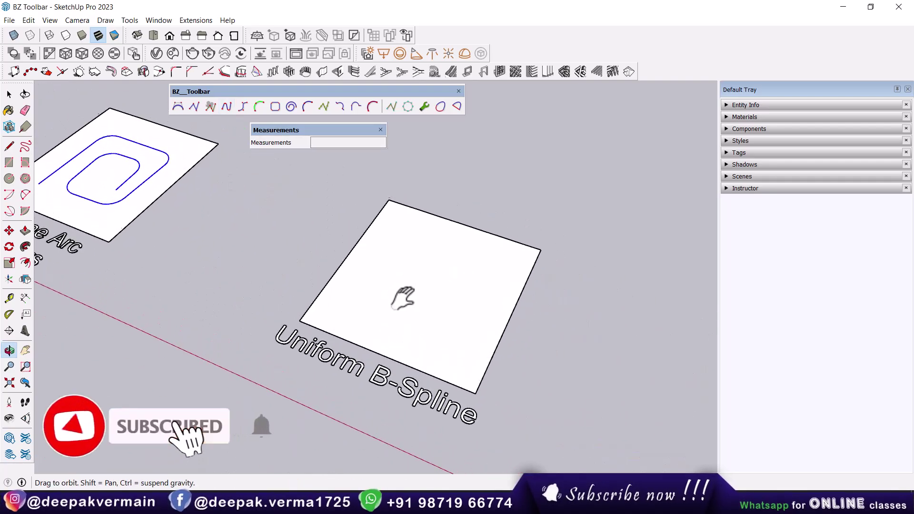
Draw a six-point uniform B-spline on its square using the automatic order.
left_click(243, 105)
left_click_drag(328, 77, 530, 105)
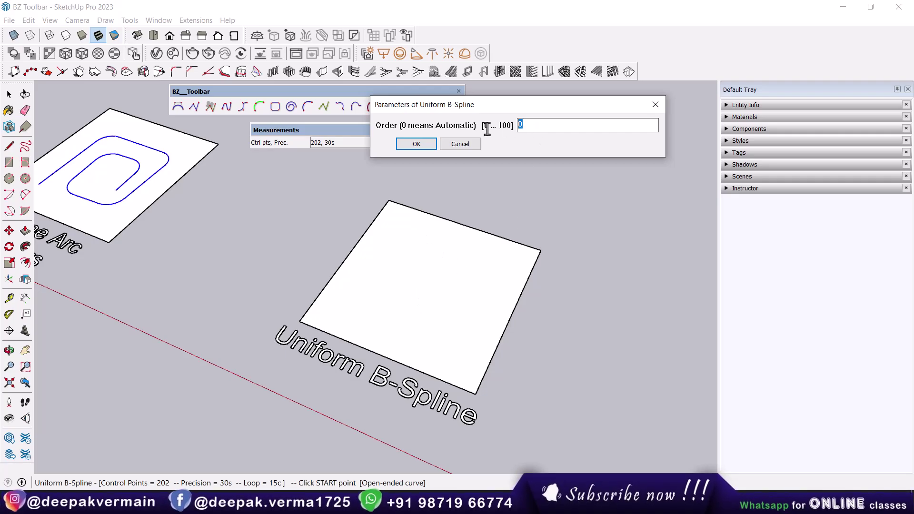
left_click(413, 146)
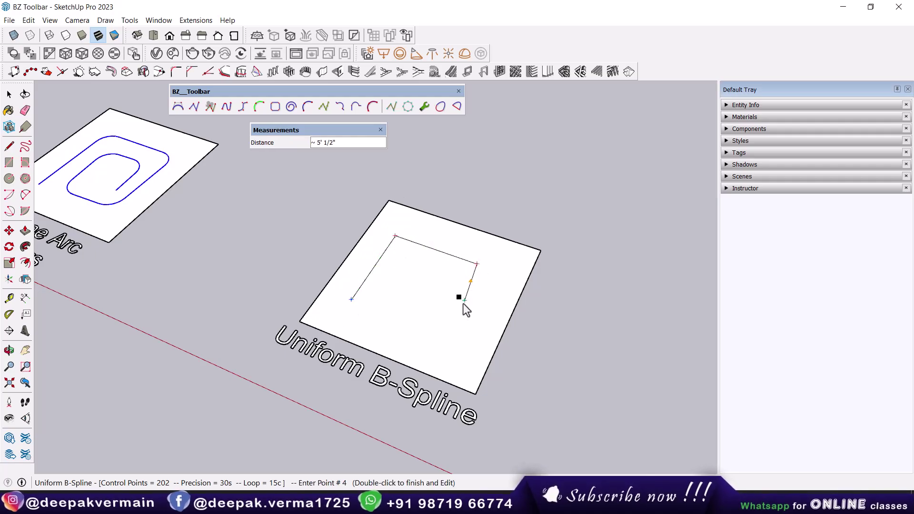
double_click(408, 266)
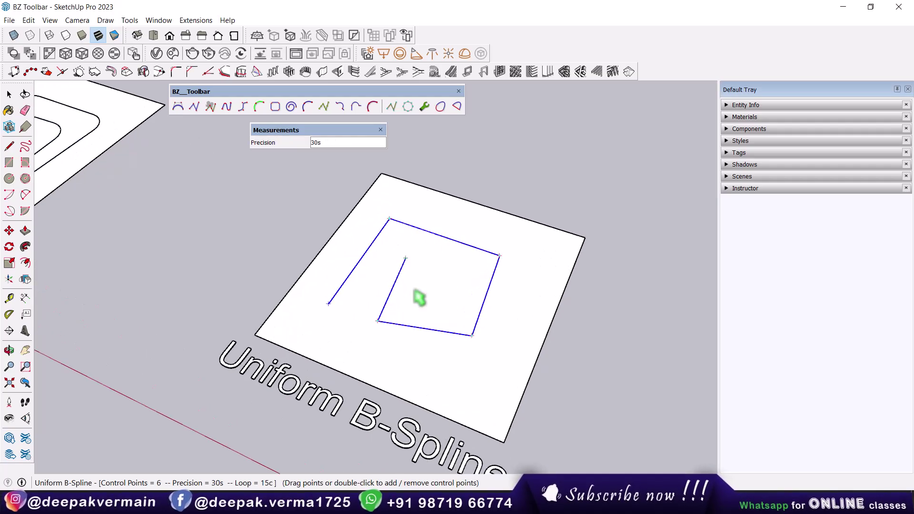
scroll(419, 298, "up", 2)
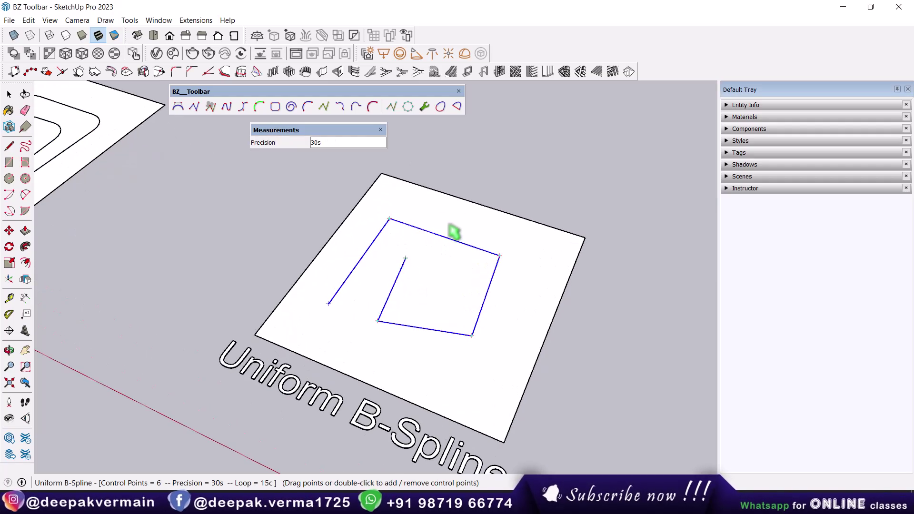
Change the B-spline's order to 2, then to 4.
left_click(422, 108)
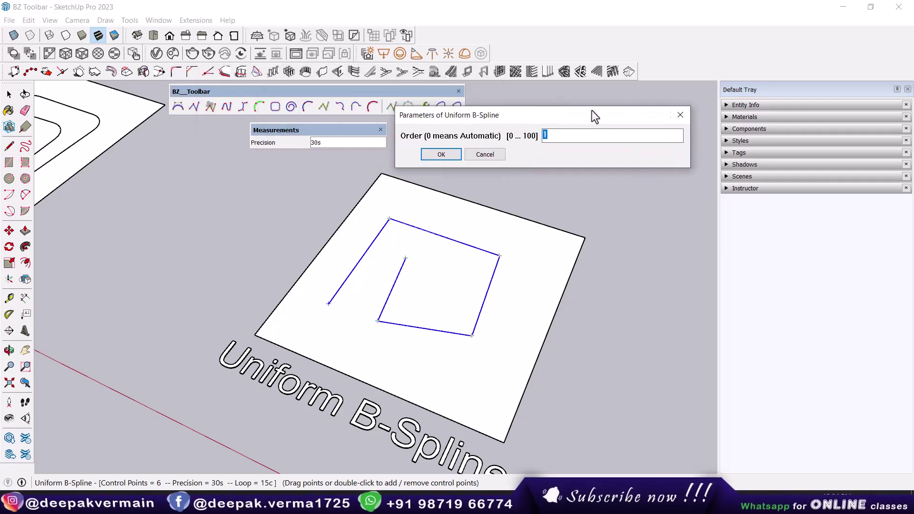
type("2")
left_click(441, 154)
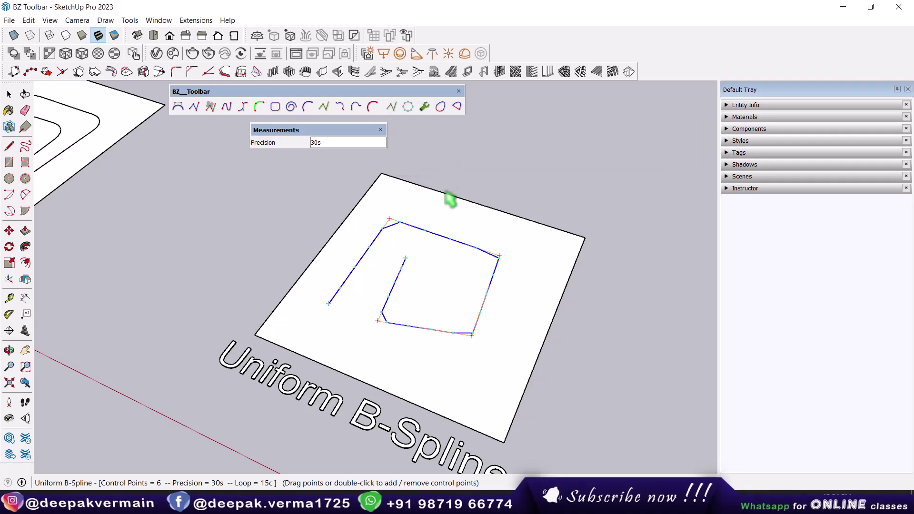
left_click(421, 109)
type("4")
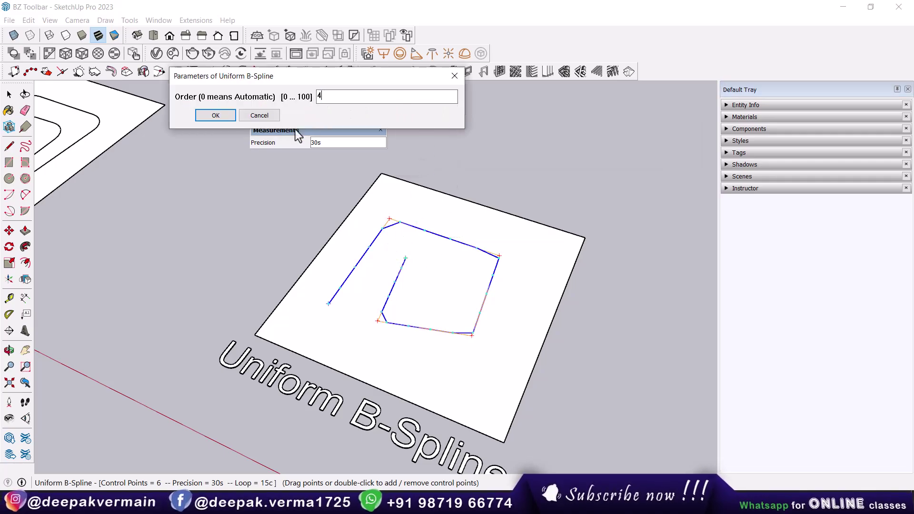
left_click(215, 115)
scroll(405, 262, "up", 1)
scroll(405, 262, "up", 1)
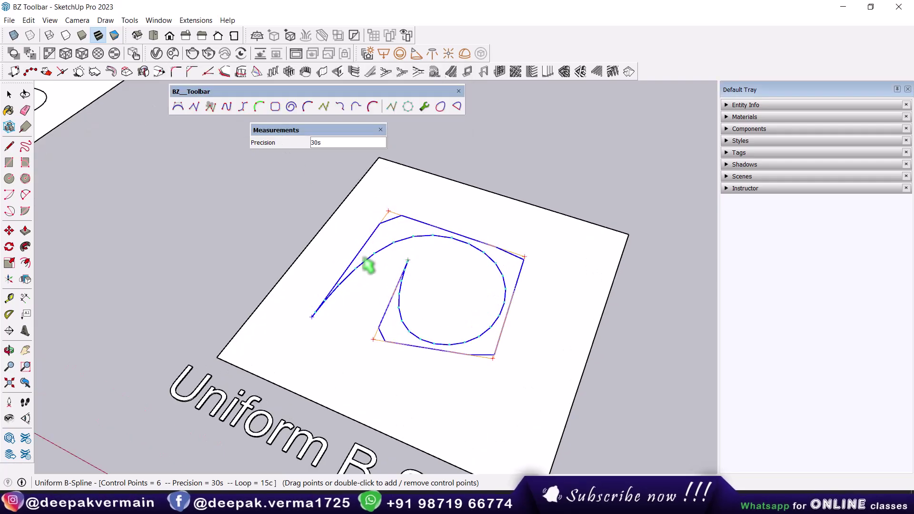
left_click(423, 109)
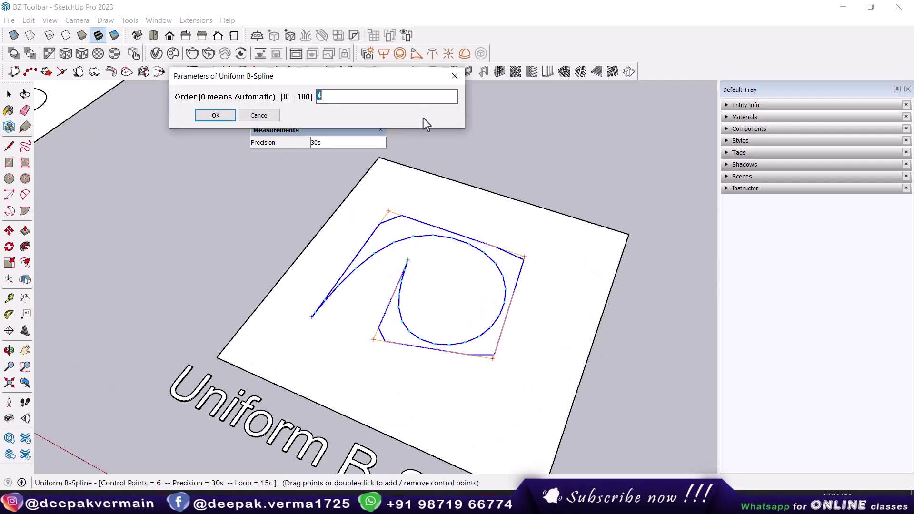
Cycle the B-spline order through 6 and 4, ending at order 7.
left_click(224, 116)
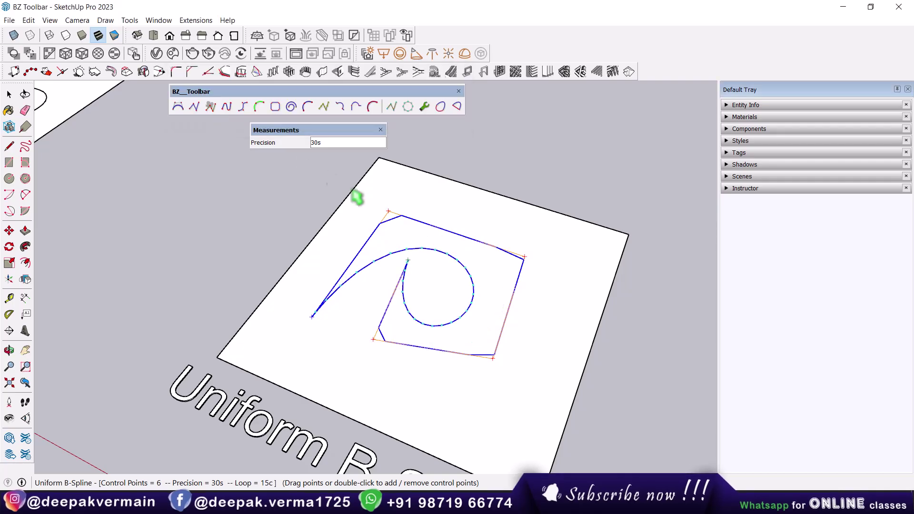
left_click(410, 157)
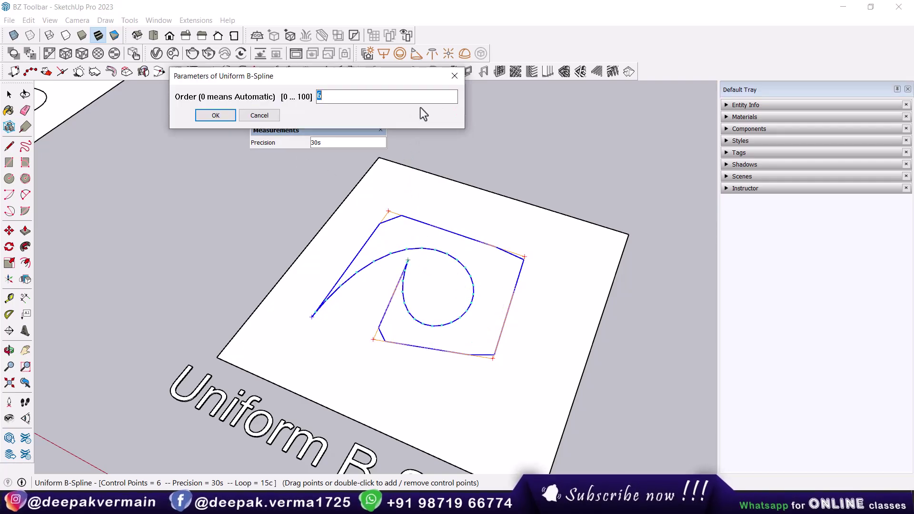
left_click_drag(371, 82, 508, 102)
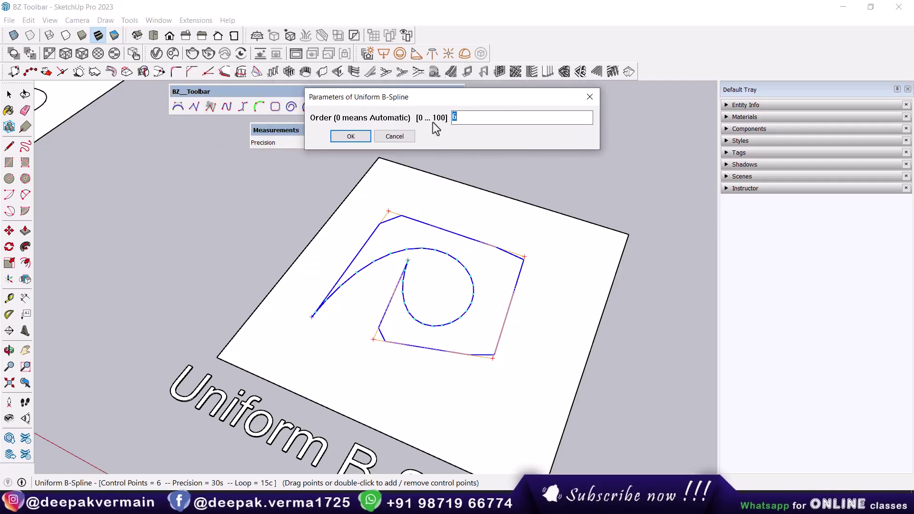
left_click(468, 118)
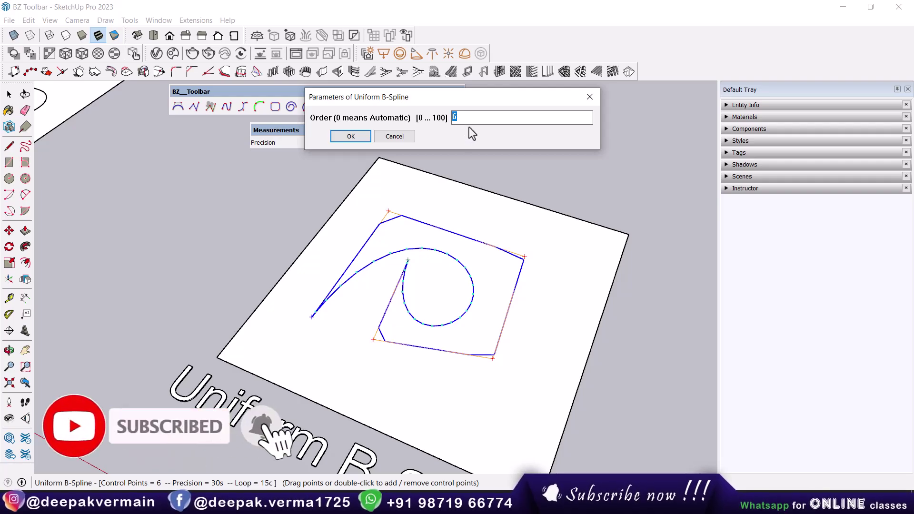
type("40")
left_click(355, 137)
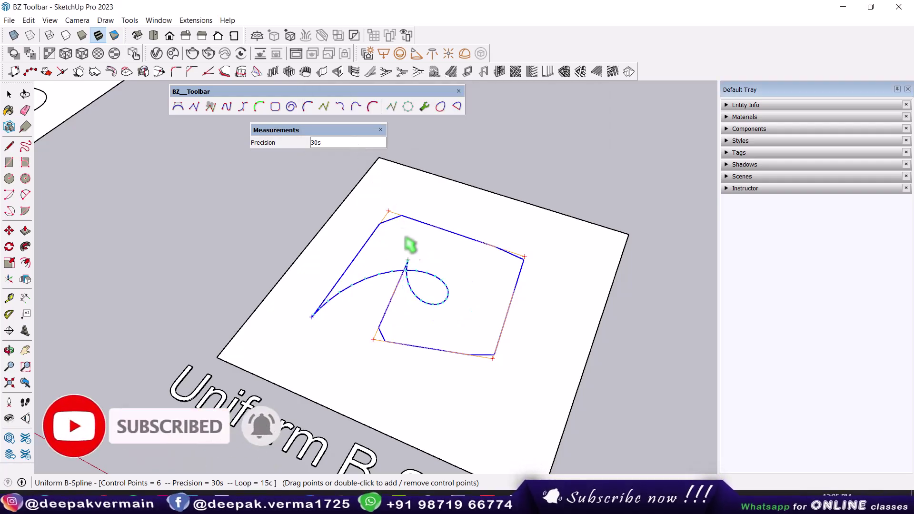
left_click(424, 107)
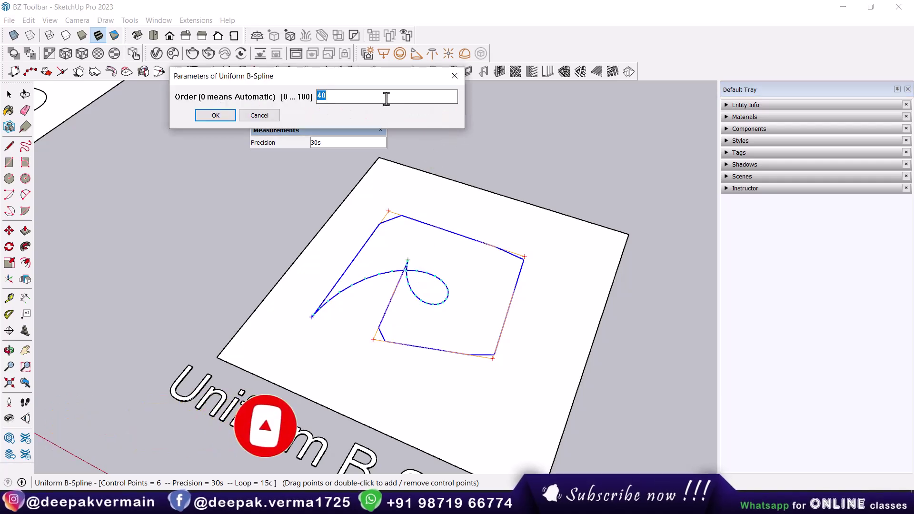
left_click(216, 115)
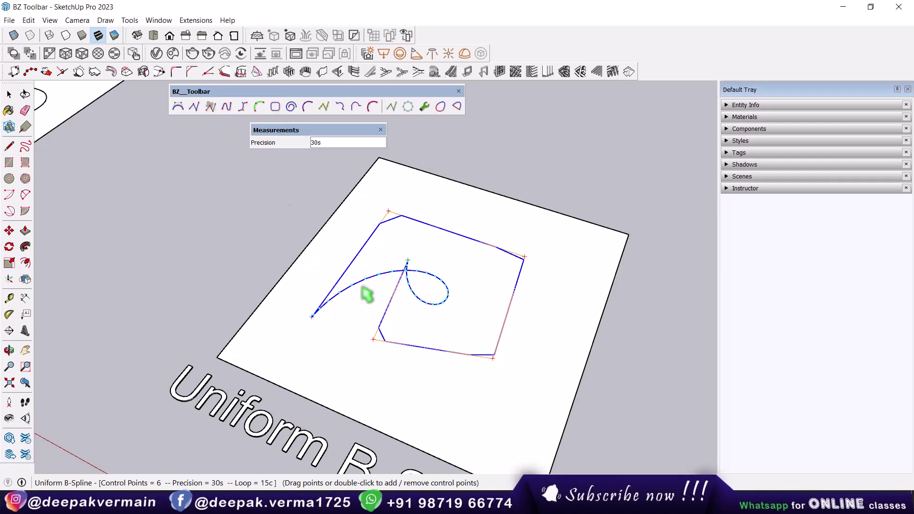
scroll(396, 276, "up", 1)
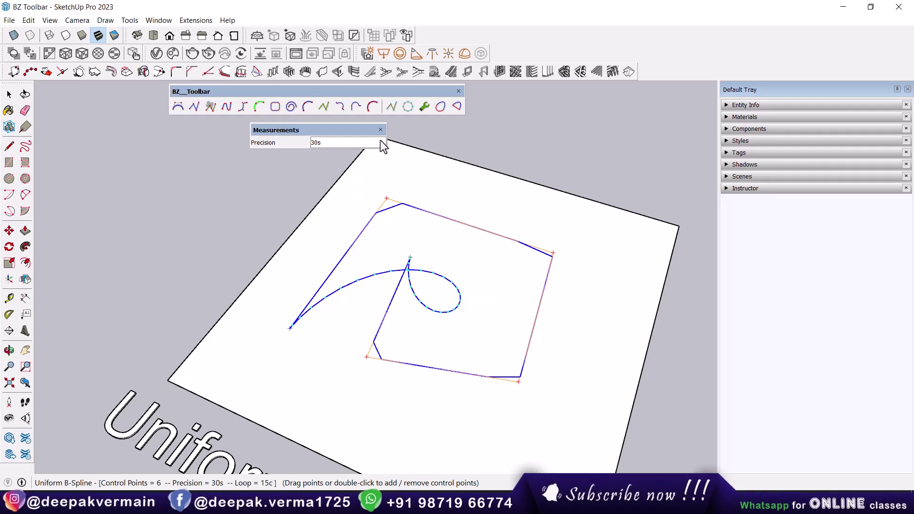
left_click(425, 106)
type("7")
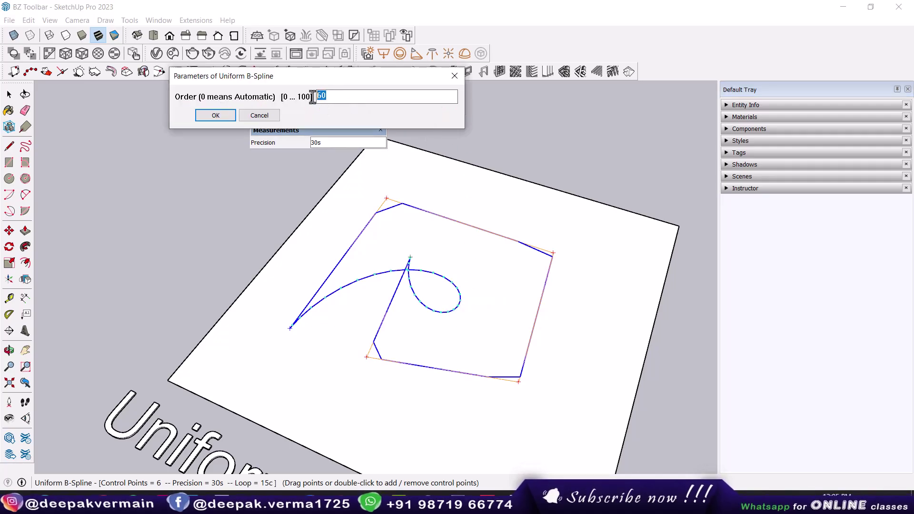
left_click(216, 115)
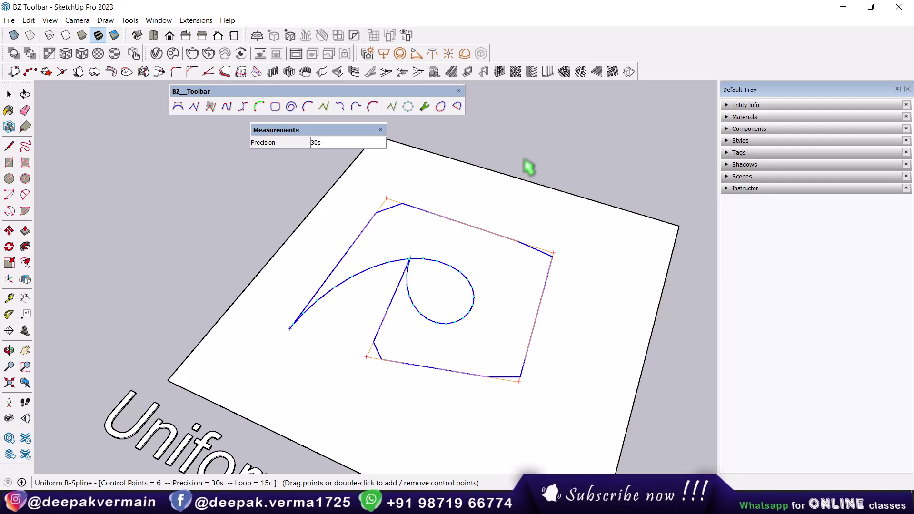
Exit the spline edit and delete the leftover control polygon lines.
key("space")
middle_click_drag(449, 306, 469, 259)
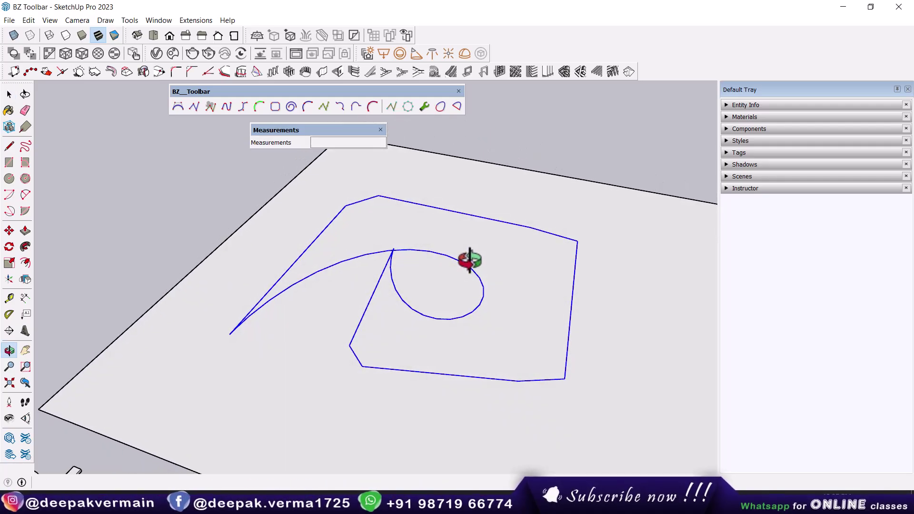
left_click(532, 229)
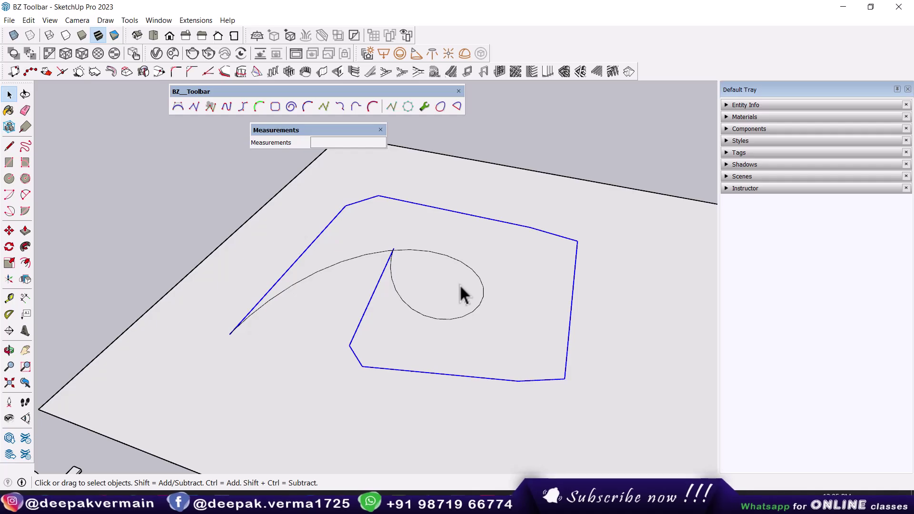
key("Delete")
mouse_move(459, 295)
middle_mouse_down()
mouse_move(399, 304)
mouse_move(461, 301)
middle_mouse_up()
left_click(405, 307)
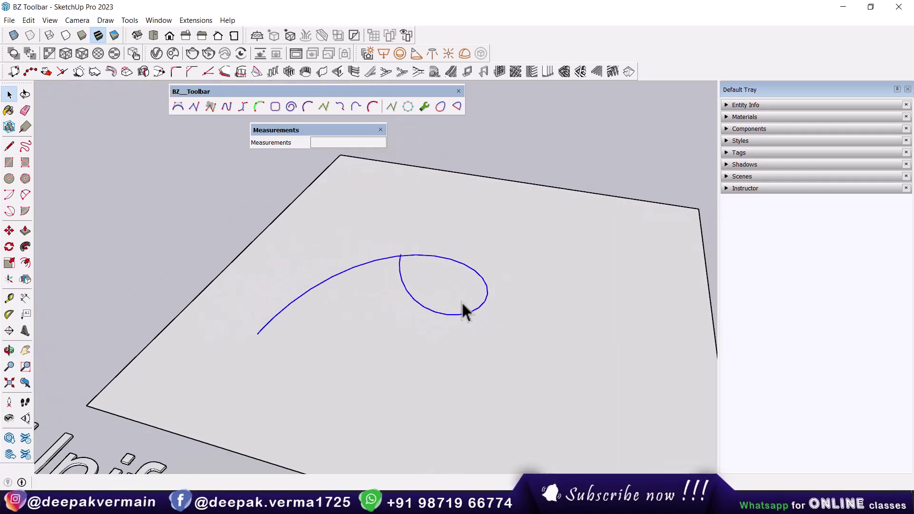
scroll(462, 301, "down", 5)
scroll(461, 301, "down", 3)
Place Catmull spline points around the Catmull Spline square's corners into a six-point spiral.
middle_click_drag(562, 390, 355, 236, "shift")
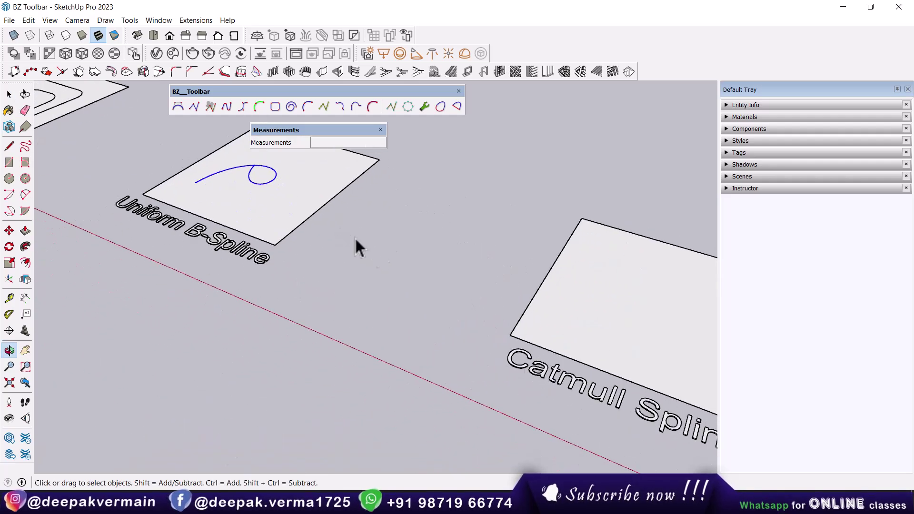
scroll(559, 330, "up", 2)
scroll(449, 296, "up", 2)
mouse_move(450, 296)
middle_mouse_down()
mouse_move(556, 327)
mouse_move(493, 319)
middle_mouse_up()
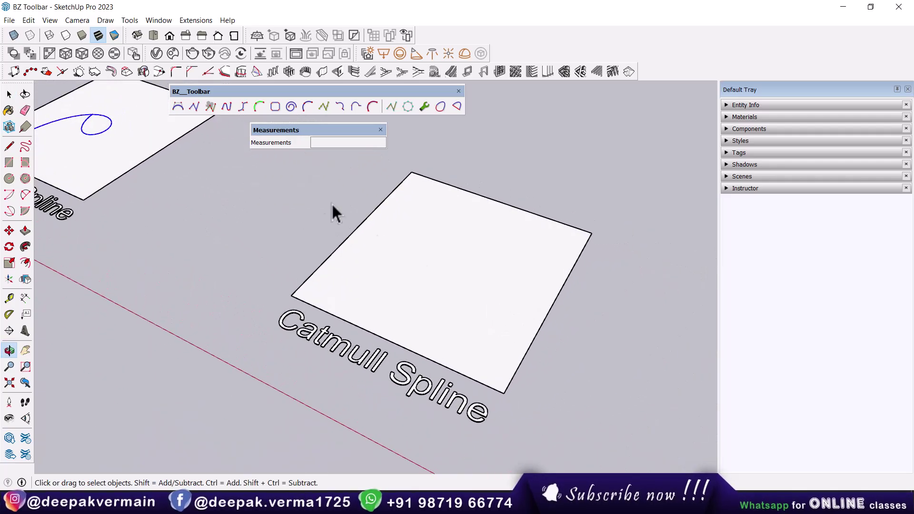
left_click(255, 109)
middle_click_drag(414, 258, 398, 284, "shift")
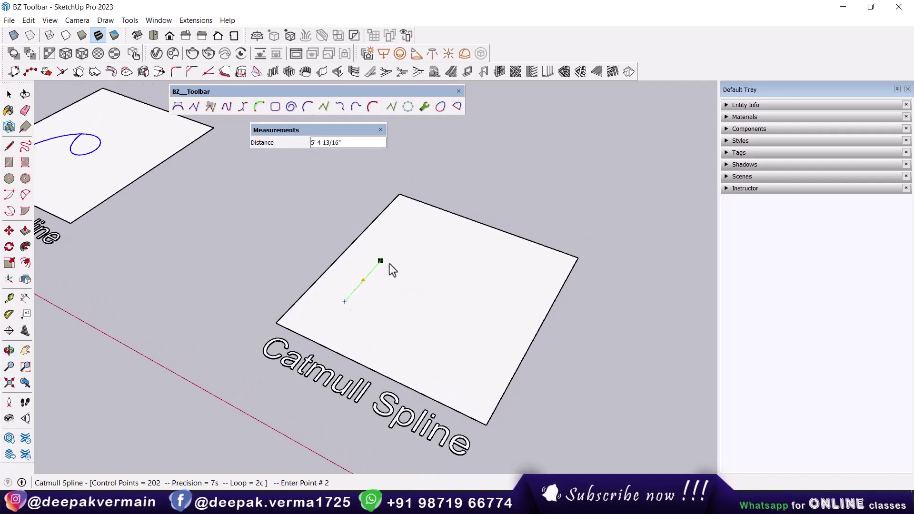
left_click(511, 265)
left_click(475, 349)
left_click(382, 337)
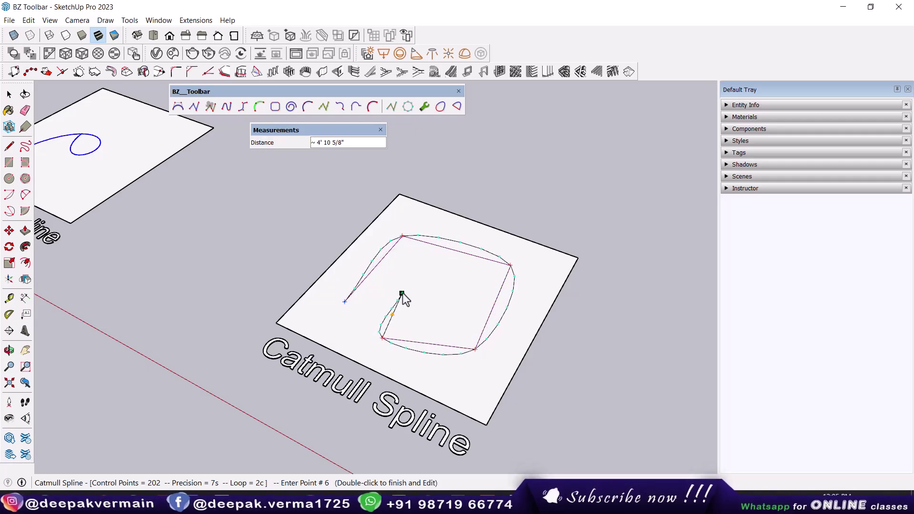
double_click(402, 296)
Orbit to check the Catmull spiral, then bring the blank Polyline Chamfer square into view.
mouse_move(408, 292)
middle_mouse_down()
mouse_move(459, 317)
mouse_move(436, 317)
middle_mouse_up()
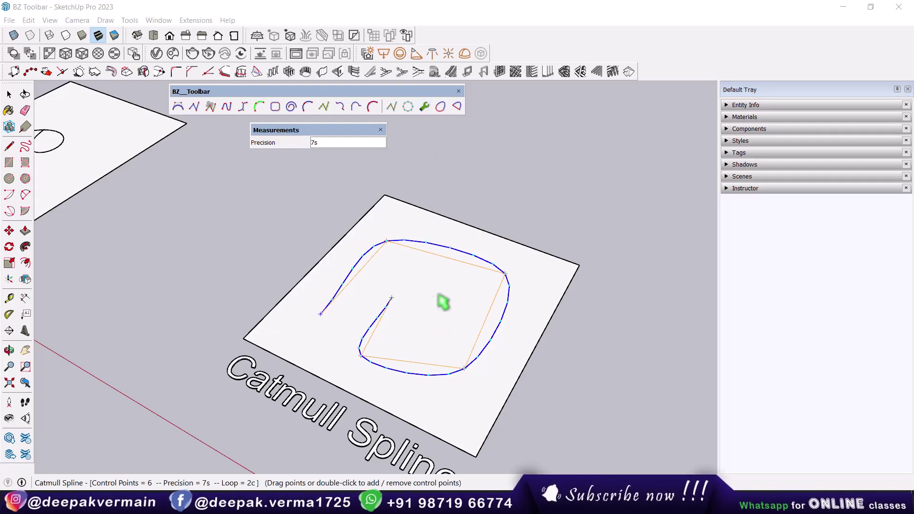
middle_click_drag(432, 328, 453, 310)
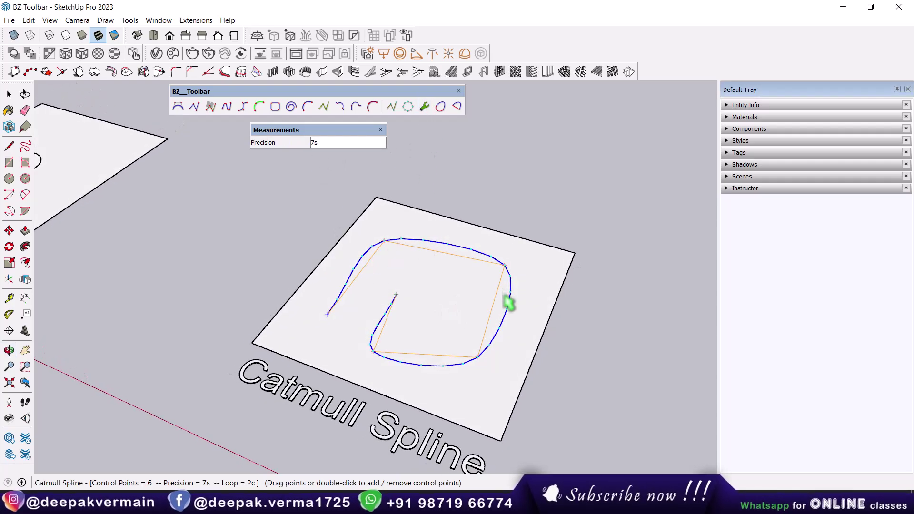
scroll(508, 302, "down", 5)
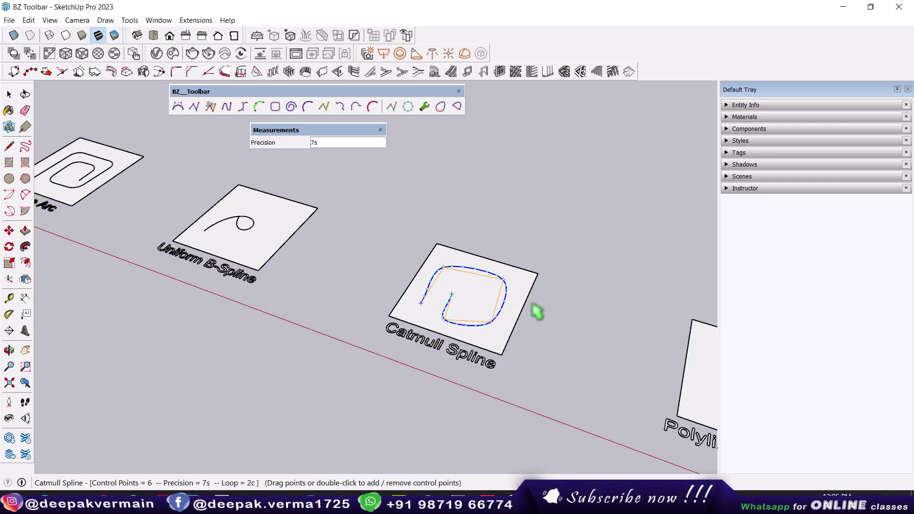
middle_click_drag(534, 312, 204, 194, "shift")
scroll(364, 281, "up", 4)
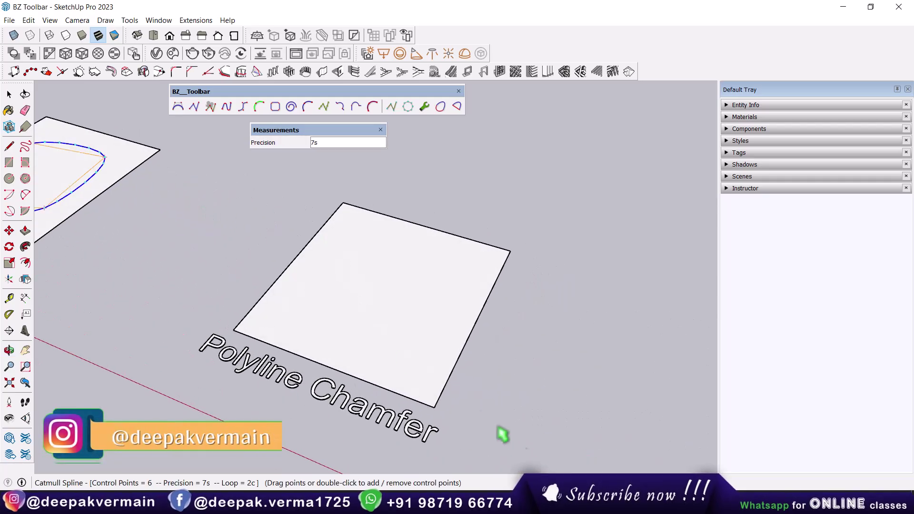
Draw a seven-point chamfered polyline spiral with a 2' chamfer offset.
left_click(275, 106)
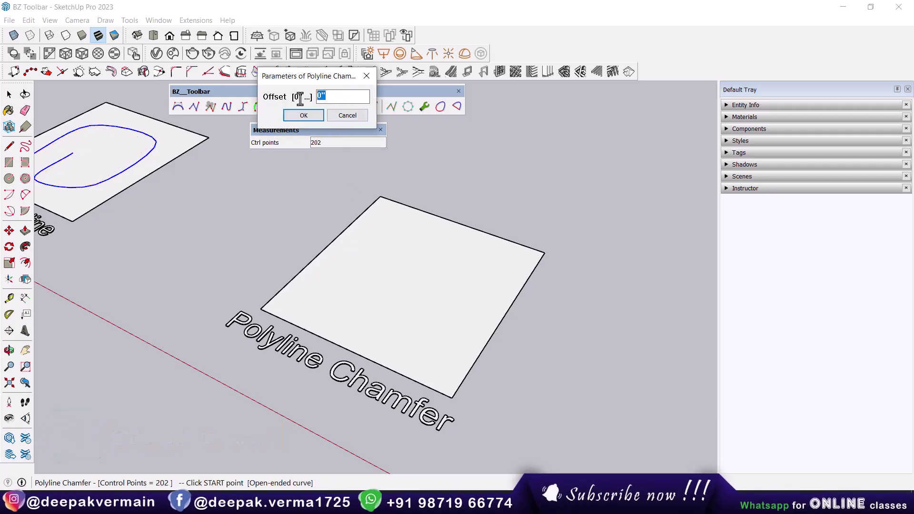
left_click(312, 114)
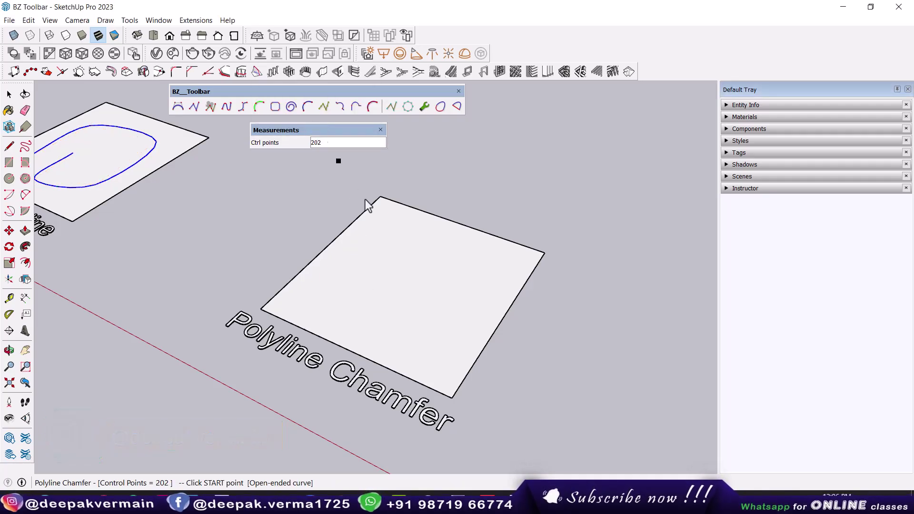
left_click(385, 229)
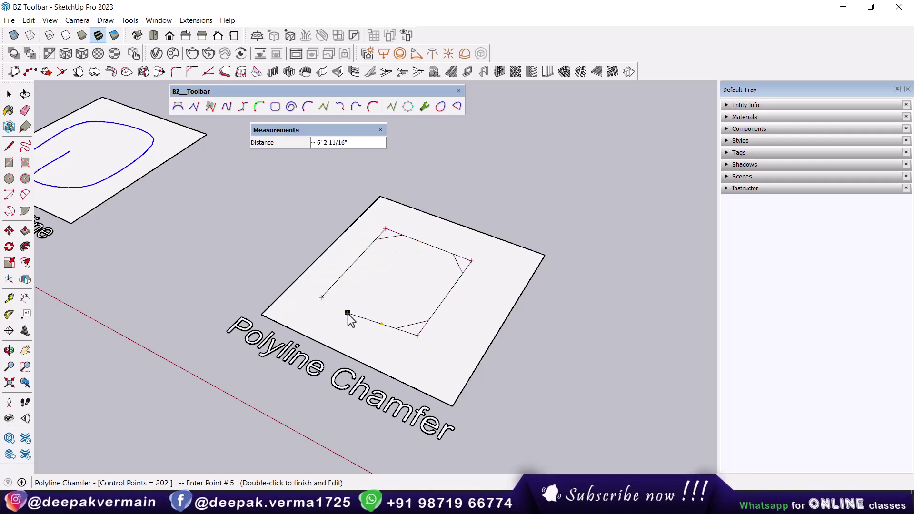
left_click(348, 301)
left_click(387, 258)
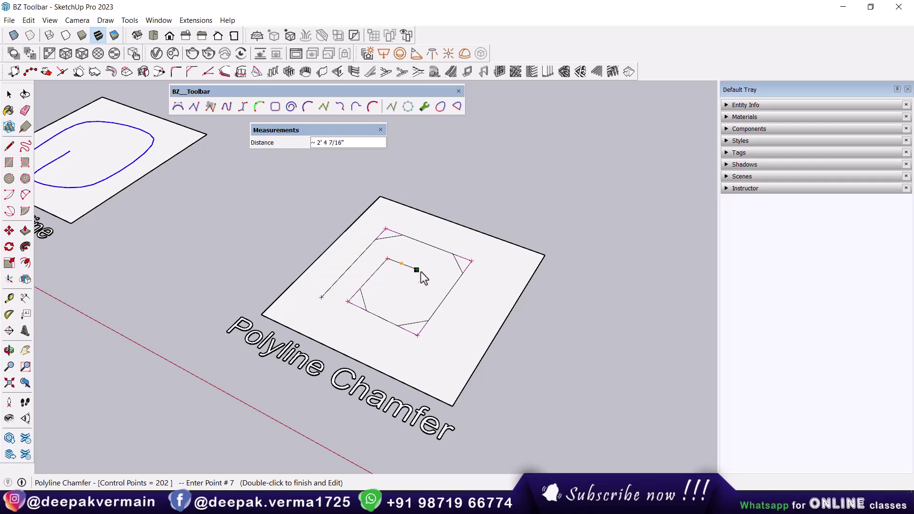
double_click(432, 279)
scroll(390, 280, "up", 2)
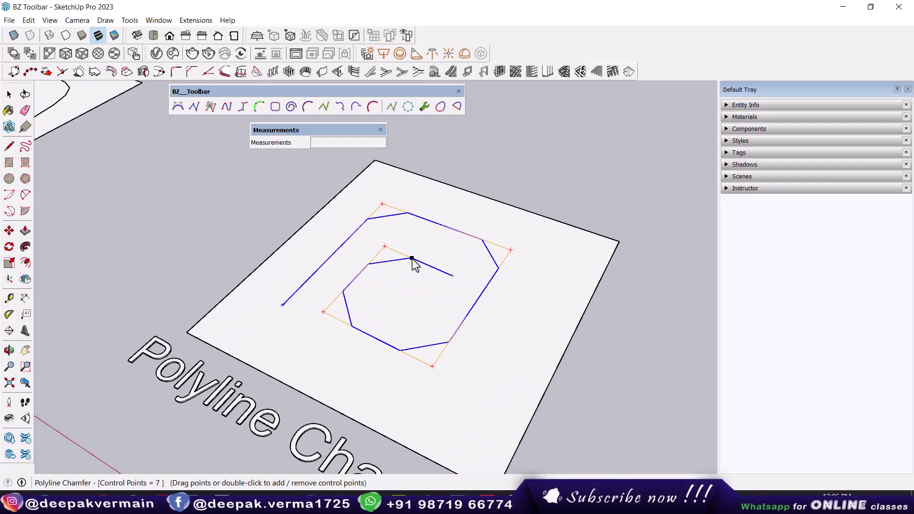
scroll(443, 260, "down", 1)
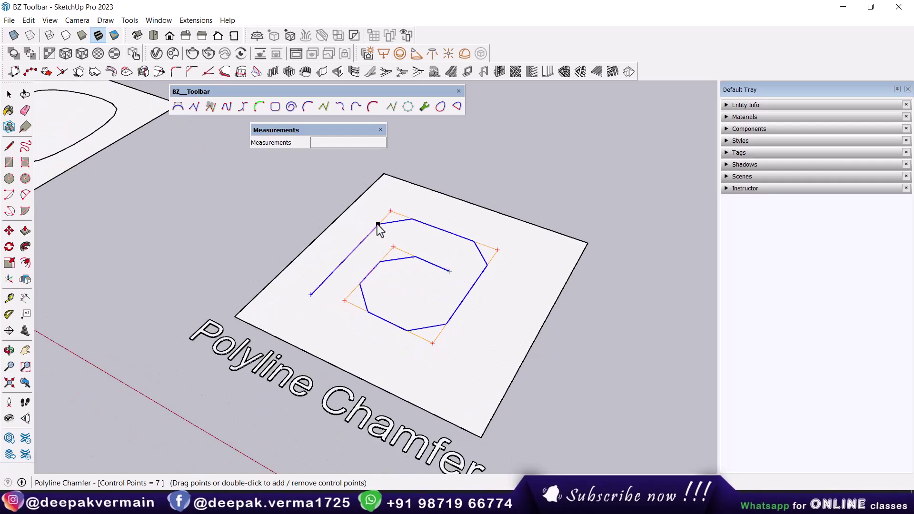
Reduce the chamfer offset, then orbit toward the blank Courbette square.
left_click(424, 106)
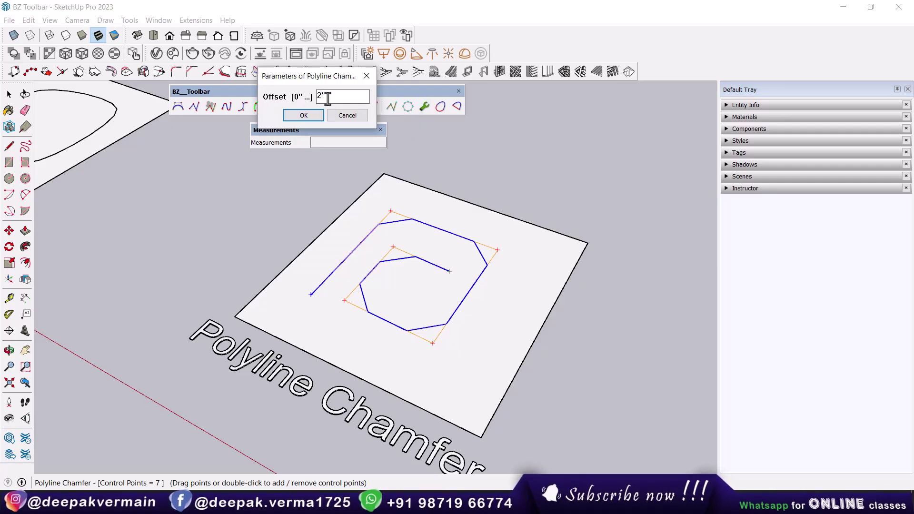
left_click(304, 115)
scroll(484, 295, "down", 2)
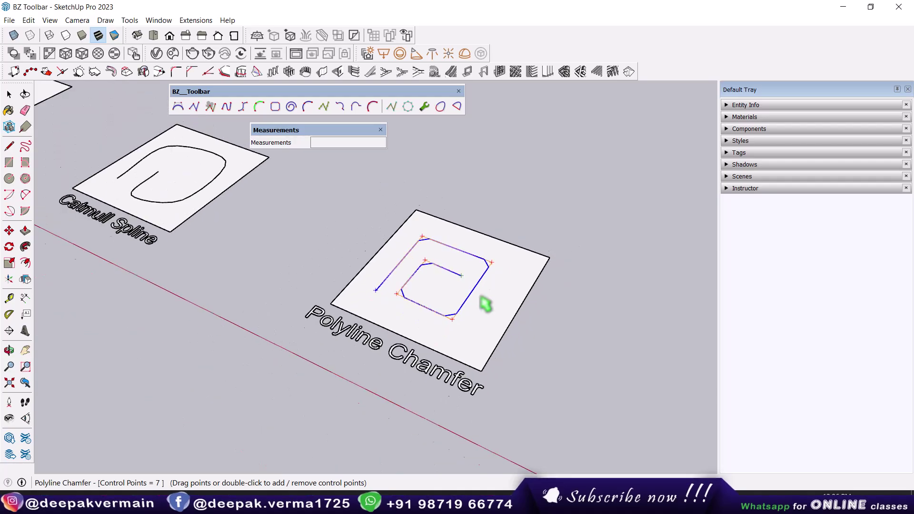
mouse_move(484, 305)
middle_mouse_down()
mouse_move(414, 317)
mouse_move(290, 268)
mouse_move(419, 348)
mouse_move(395, 338)
mouse_move(424, 316)
middle_mouse_up()
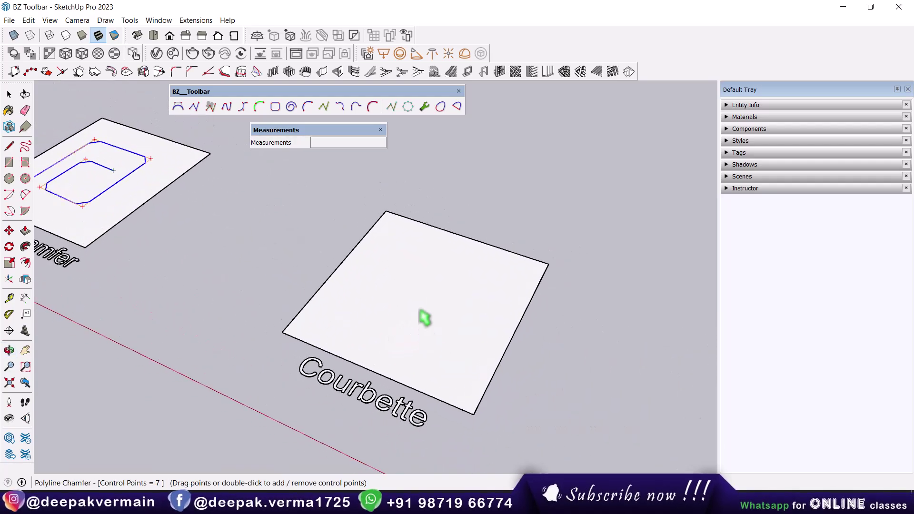
Draw a first Courbette curve on the Courbette square and orbit to inspect it.
left_click(291, 109)
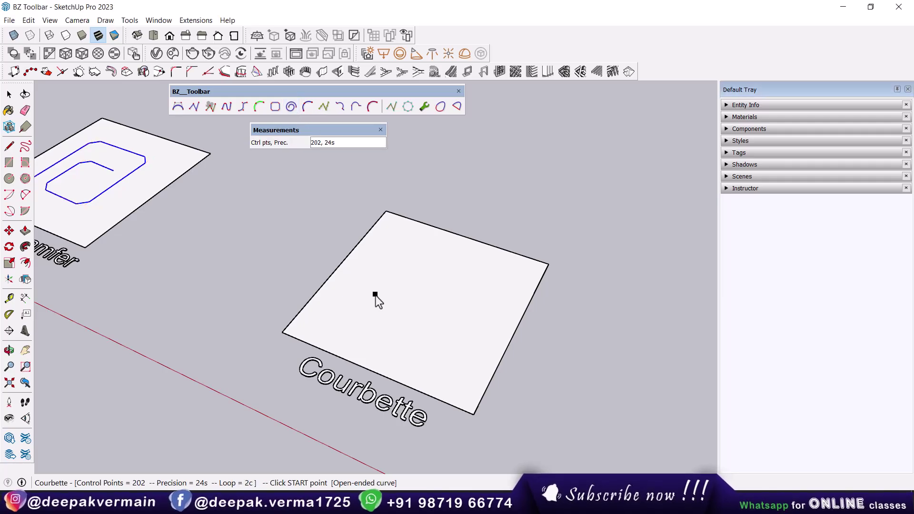
left_click(360, 295)
left_click(421, 250)
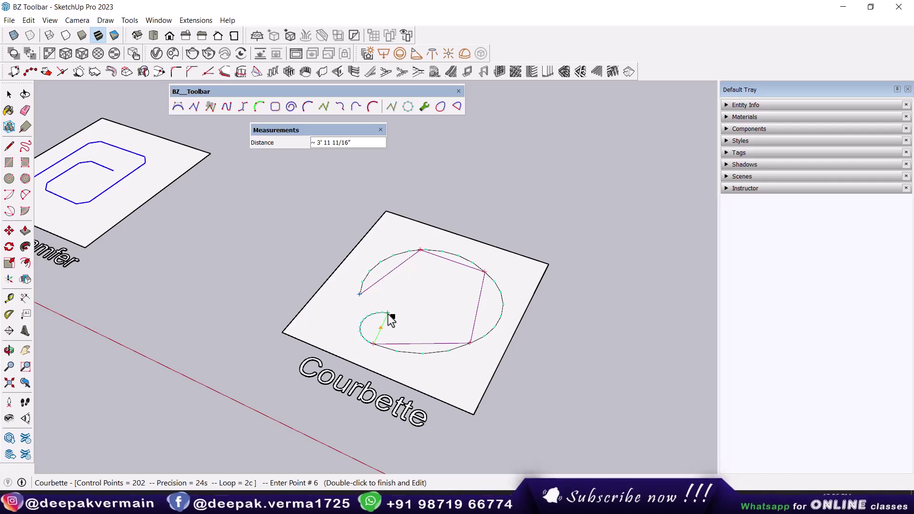
left_click(389, 315)
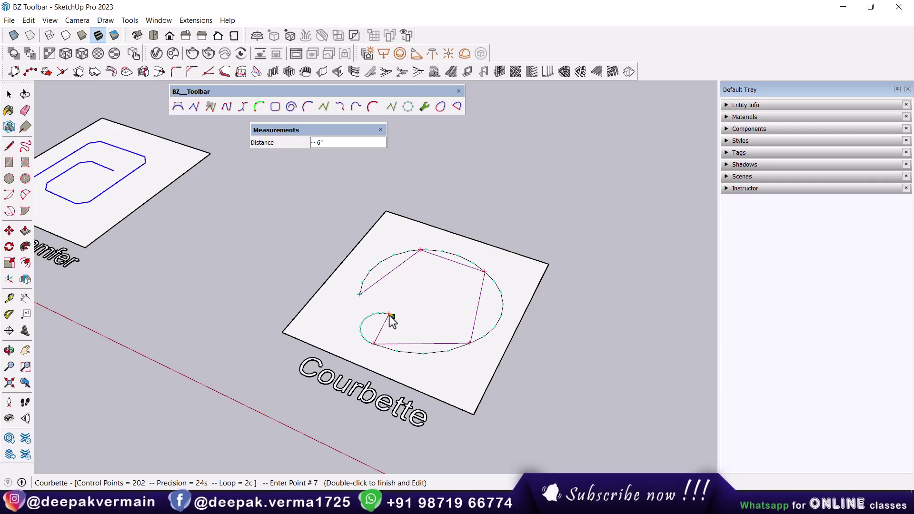
left_click(438, 323)
left_click(439, 294)
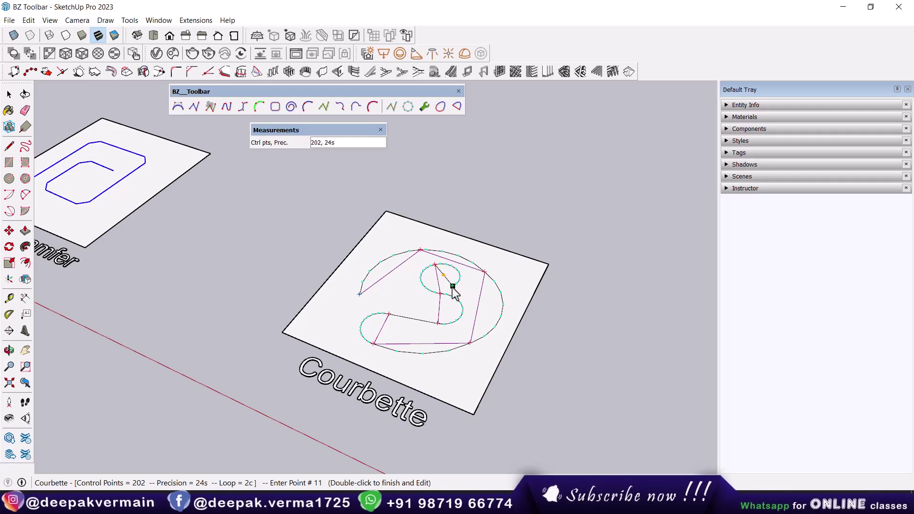
double_click(452, 286)
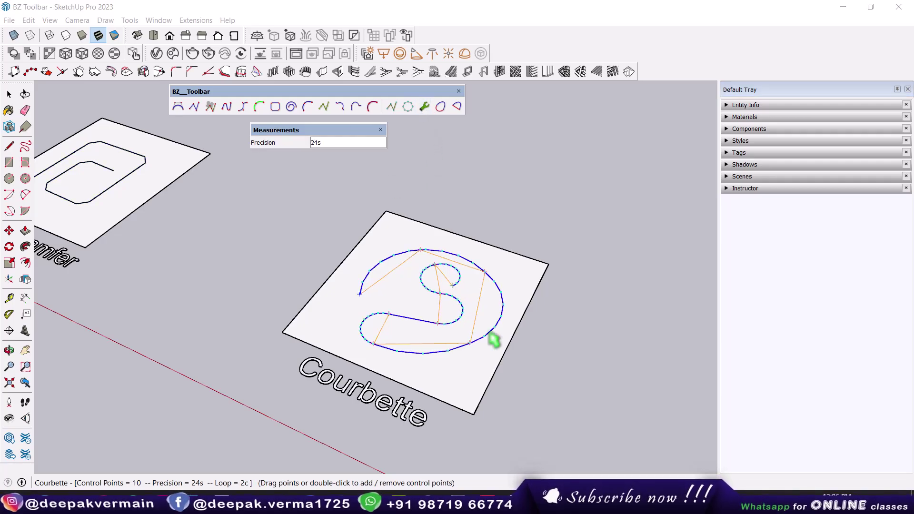
mouse_move(490, 337)
middle_mouse_down()
mouse_move(386, 351)
mouse_move(514, 343)
middle_mouse_up()
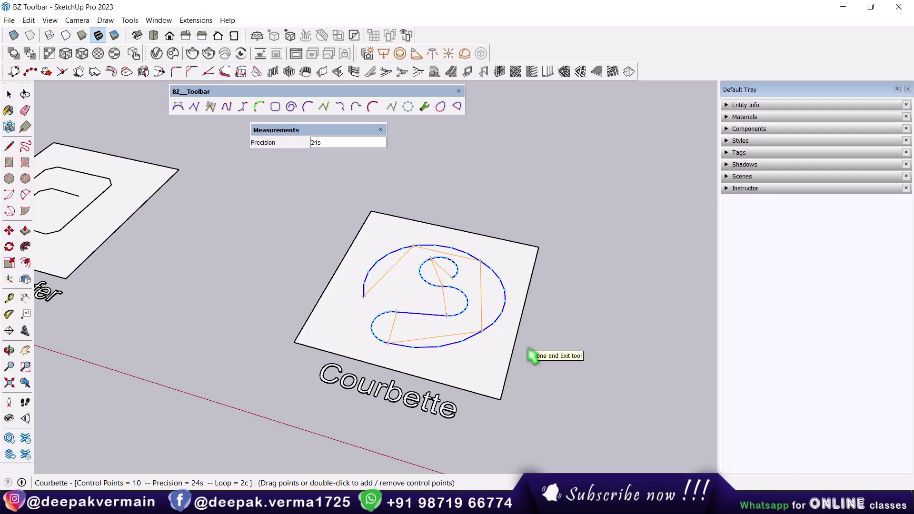
middle_click_drag(456, 329, 458, 335)
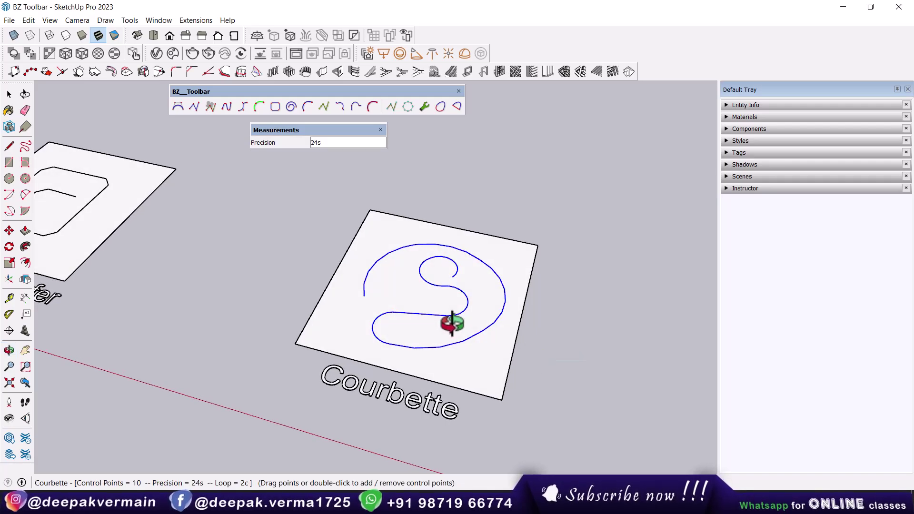
Discard that curve and redraw an open five-control-point Courbette spiral on the square.
key("Escape")
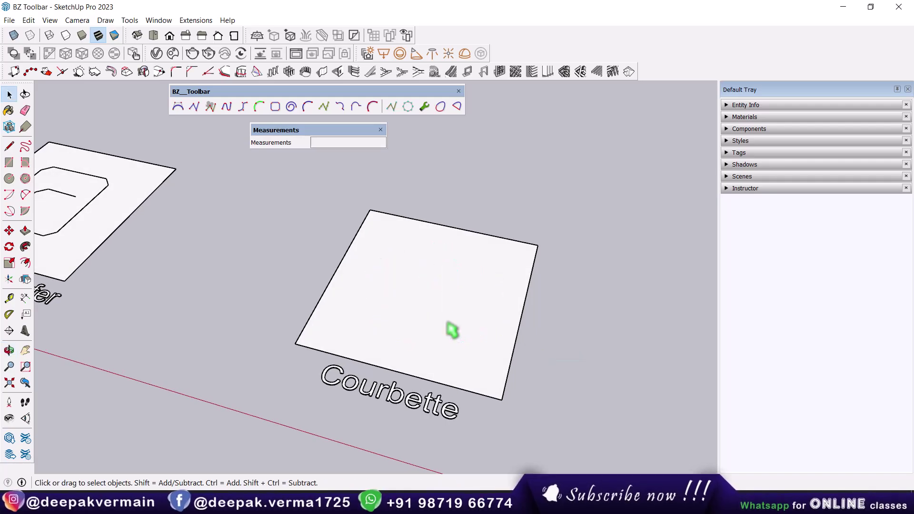
left_click(291, 107)
middle_click_drag(436, 299, 400, 274)
left_click(394, 246)
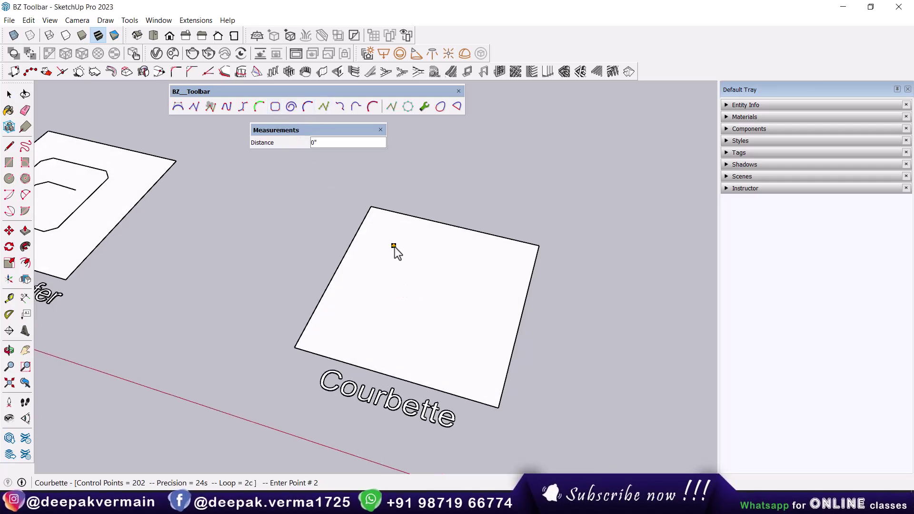
left_click(487, 271)
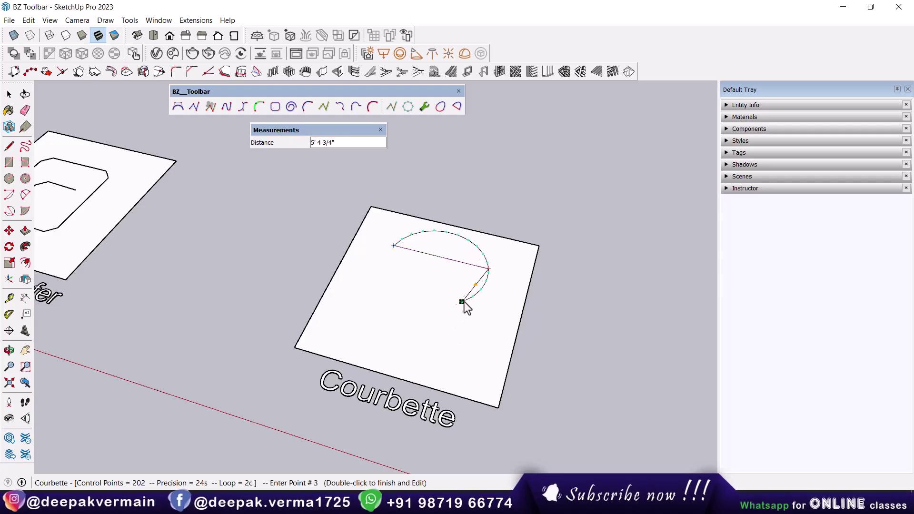
left_click(463, 348)
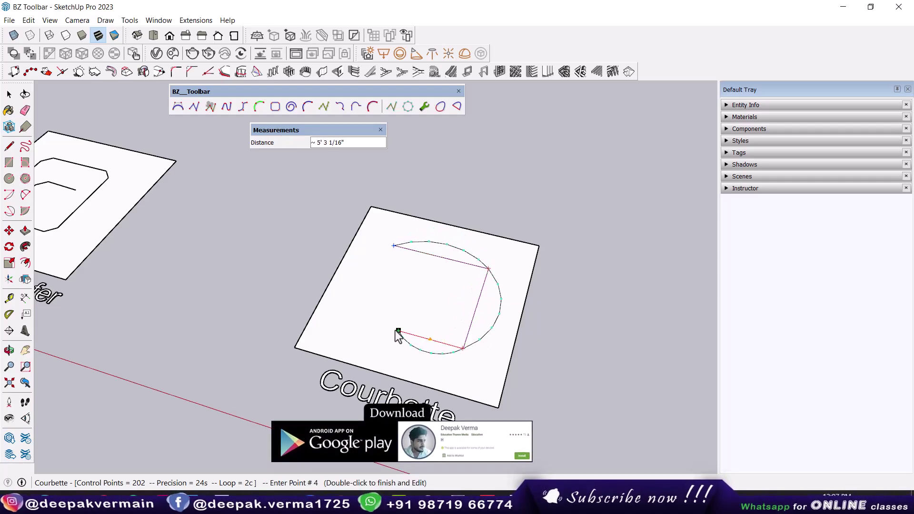
left_click(369, 324)
double_click(418, 281)
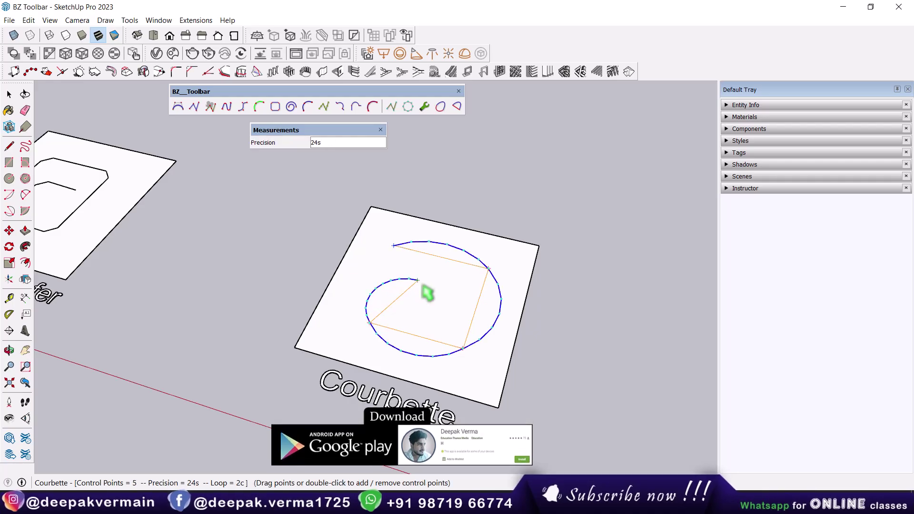
scroll(428, 295, "down", 3)
scroll(433, 307, "down", 2)
middle_click_drag(485, 337, 252, 246, "shift")
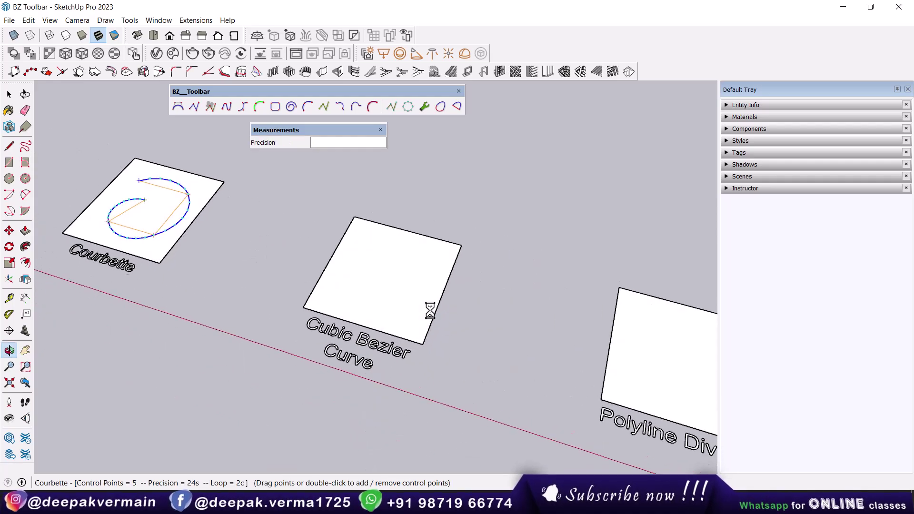
Draw a seven-control-point spiral cubic Bezier curve on the Cubic Bezier Curve square.
scroll(363, 302, "up", 2)
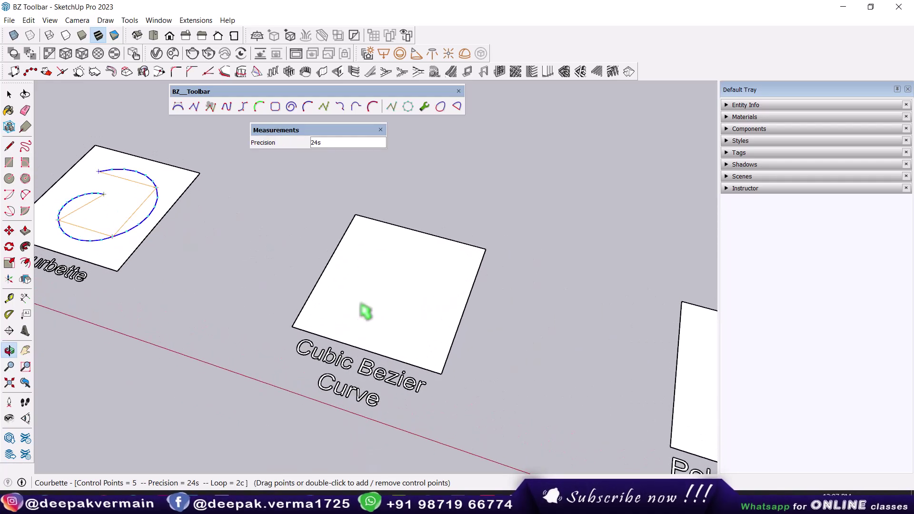
left_click(307, 108)
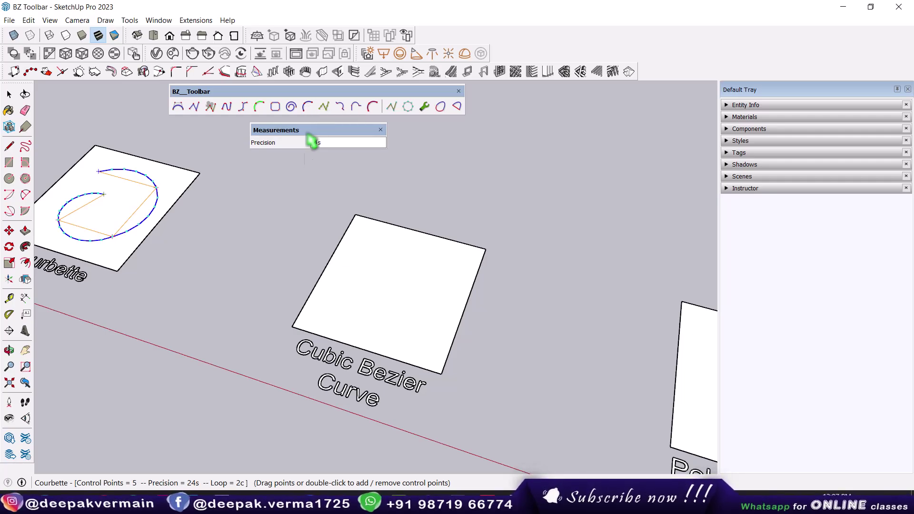
left_click(305, 108)
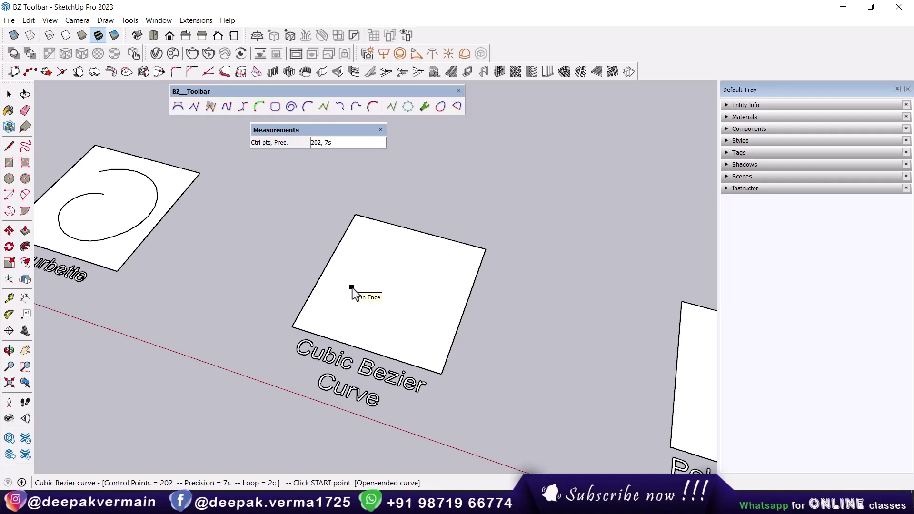
left_click(358, 248)
left_click(441, 266)
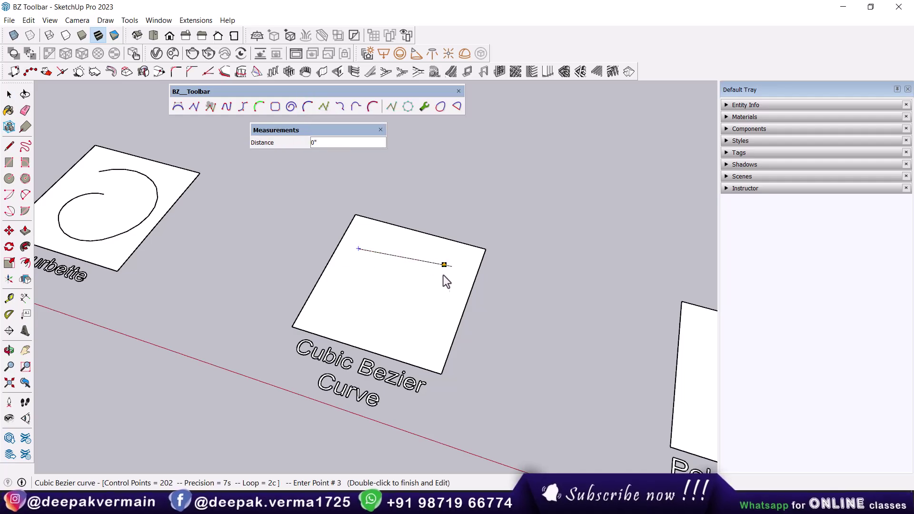
left_click(424, 316)
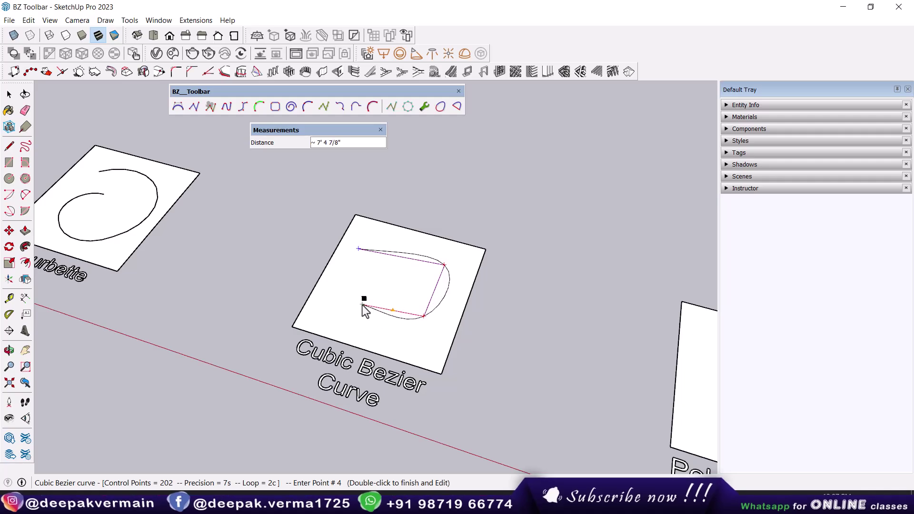
left_click(370, 274)
left_click(419, 286)
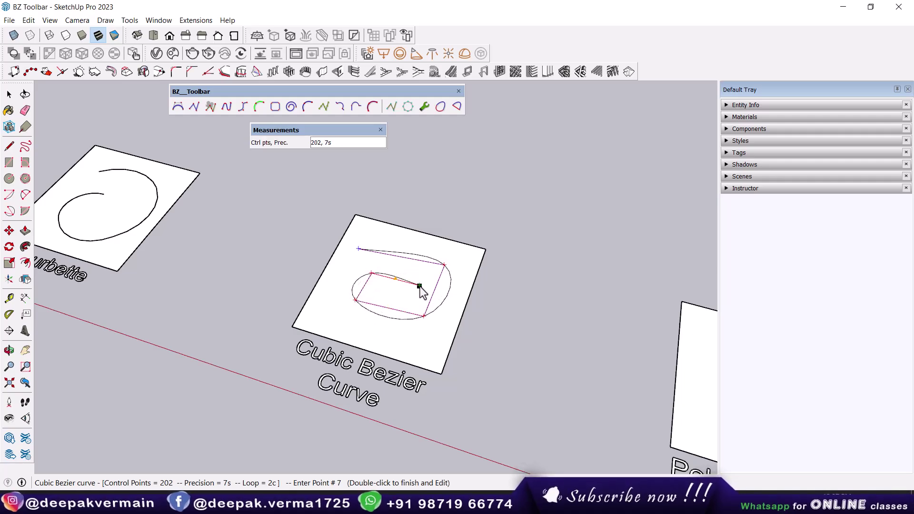
double_click(384, 297)
Leave Bezier editing and orbit around the finished spiral.
scroll(410, 309, "up", 2)
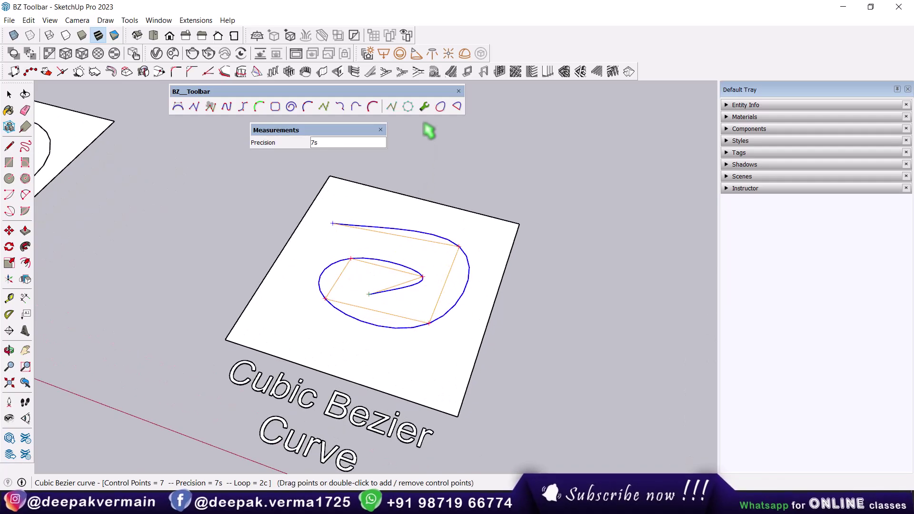
mouse_move(425, 350)
middle_mouse_down()
mouse_move(285, 322)
mouse_move(434, 306)
middle_mouse_up()
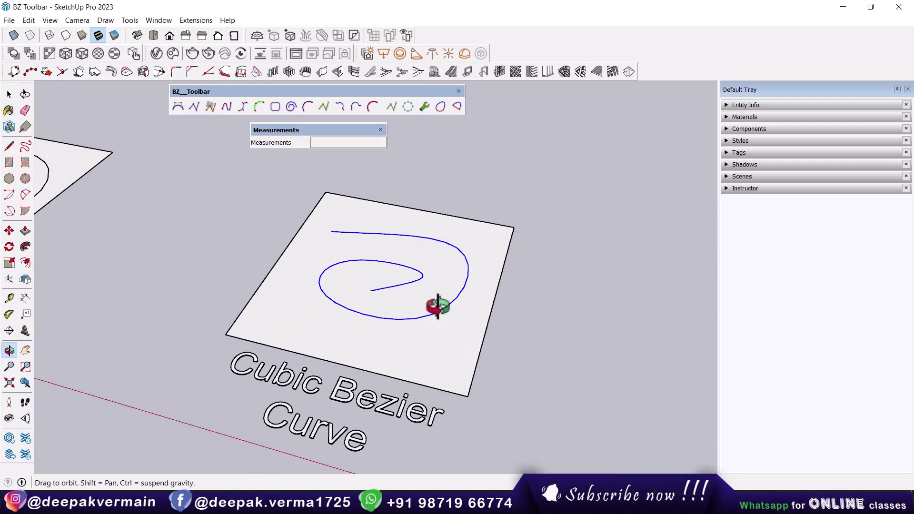
key("space")
middle_click_drag(537, 337, 432, 309)
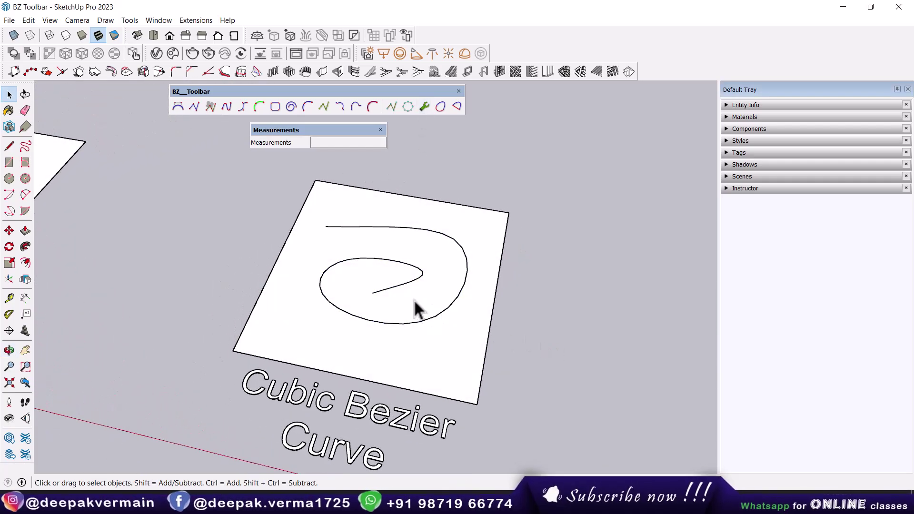
scroll(401, 305, "down", 2)
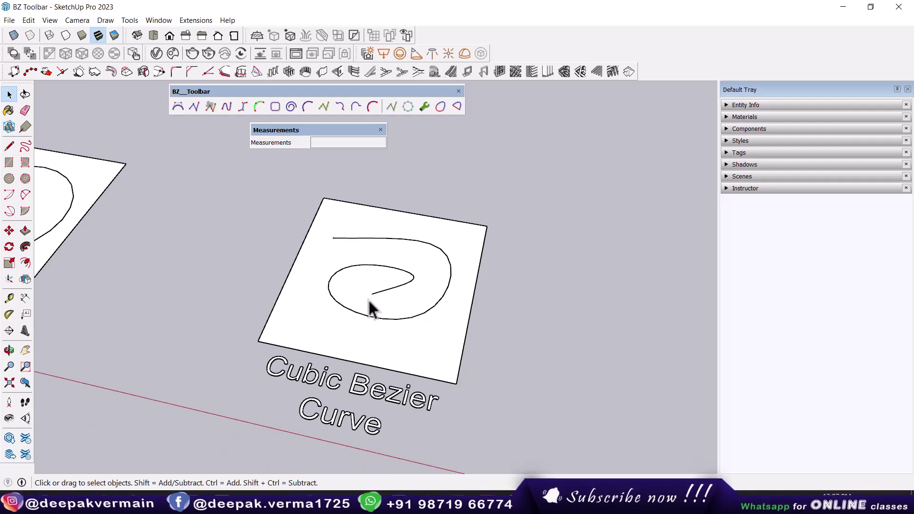
Draw a zigzag polyline with Polyline Divider at interval 5 on its square.
scroll(384, 307, "down", 1)
mouse_move(482, 312)
middle_mouse_down("shift")
mouse_move(195, 252)
mouse_move(419, 316)
mouse_move(395, 250)
middle_mouse_up("shift")
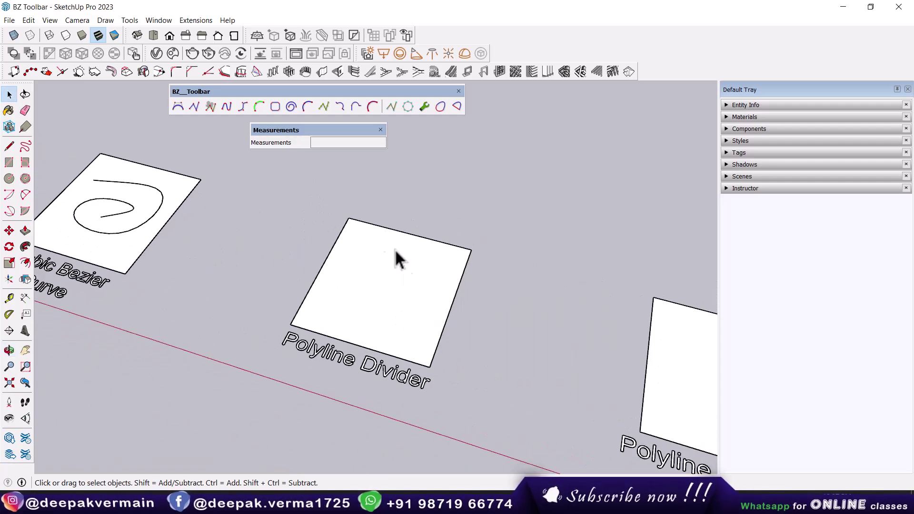
left_click(326, 107)
scroll(389, 267, "up", 1)
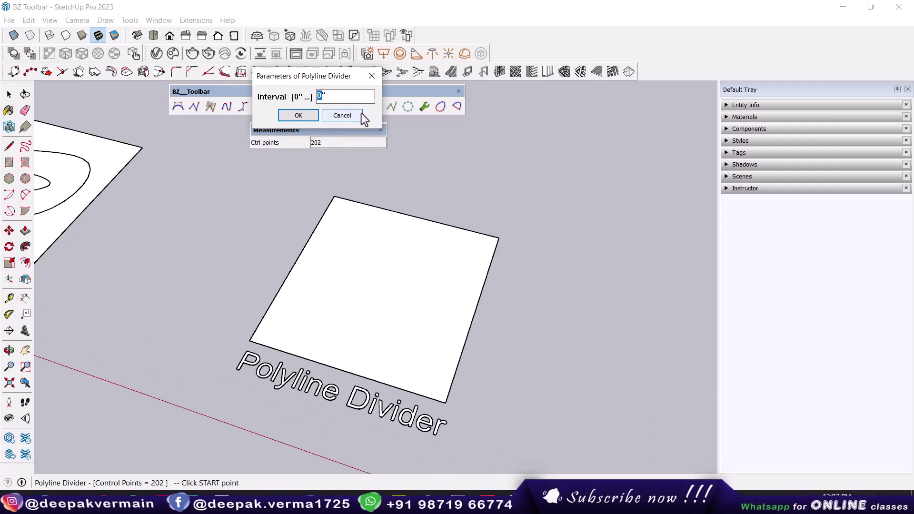
type("5")
left_click(298, 116)
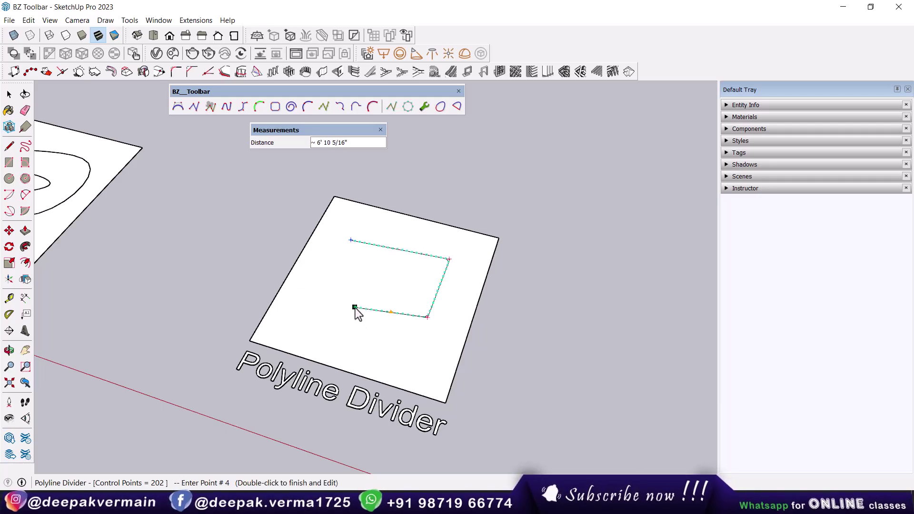
left_click(355, 306)
double_click(330, 331)
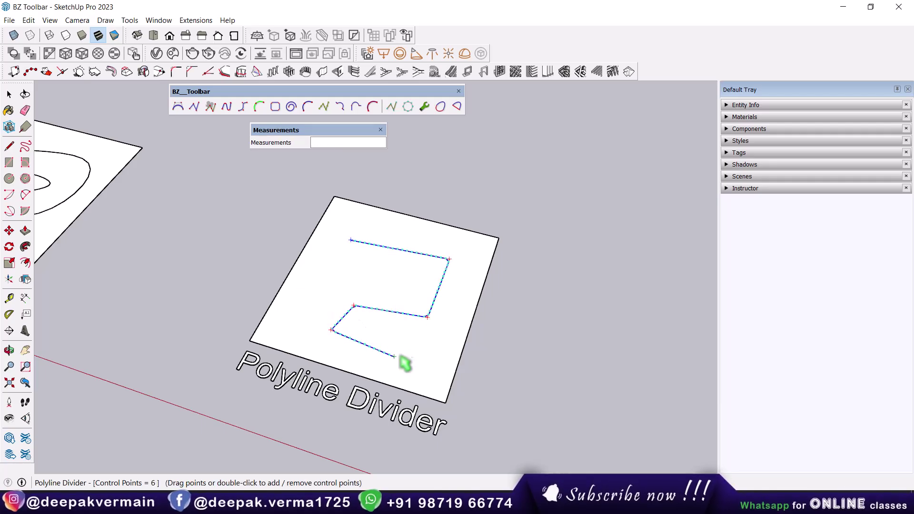
Reapply the division interval to split the polyline into evenly spaced segments.
scroll(419, 343, "up", 3)
scroll(431, 319, "up", 3)
scroll(437, 312, "up", 1)
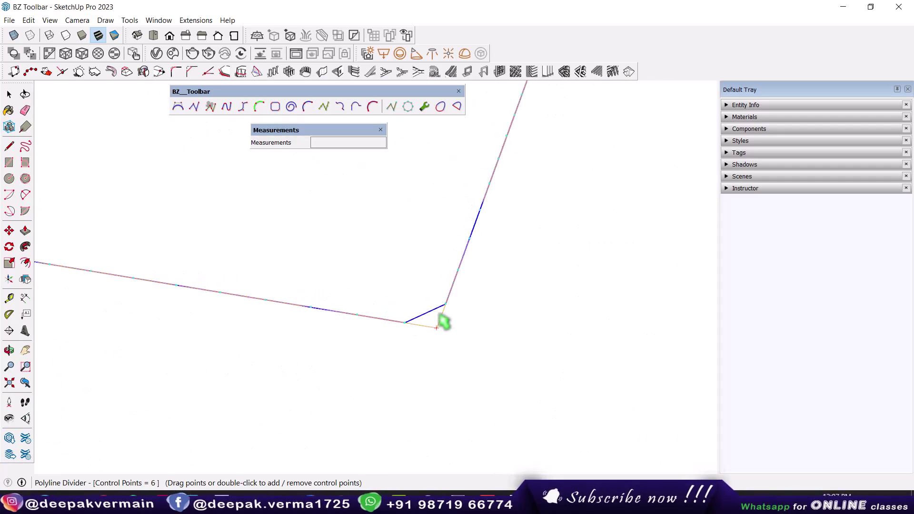
scroll(436, 324, "down", 3)
scroll(427, 343, "down", 3)
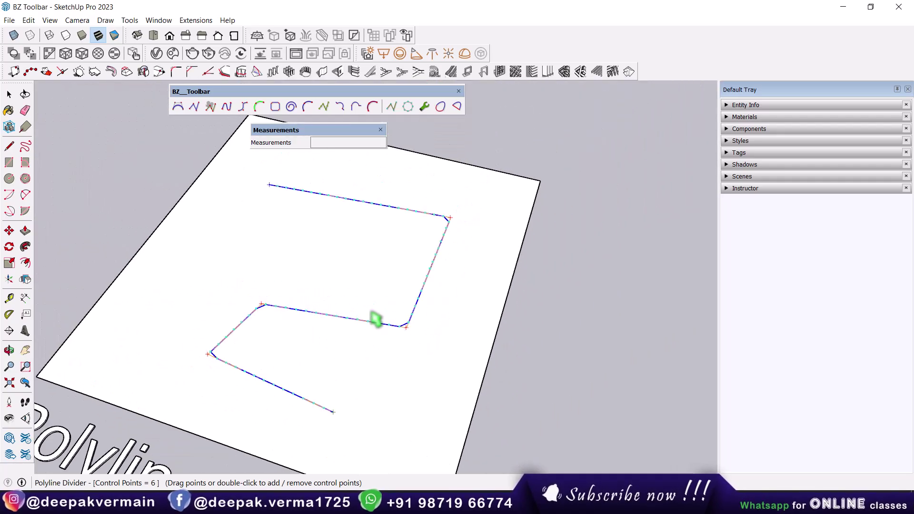
left_click(423, 107)
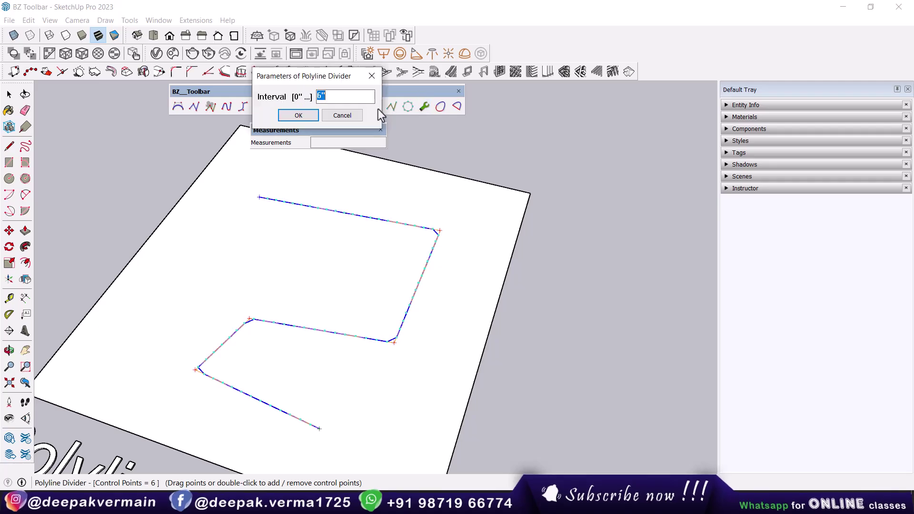
left_click(329, 97)
type("2'")
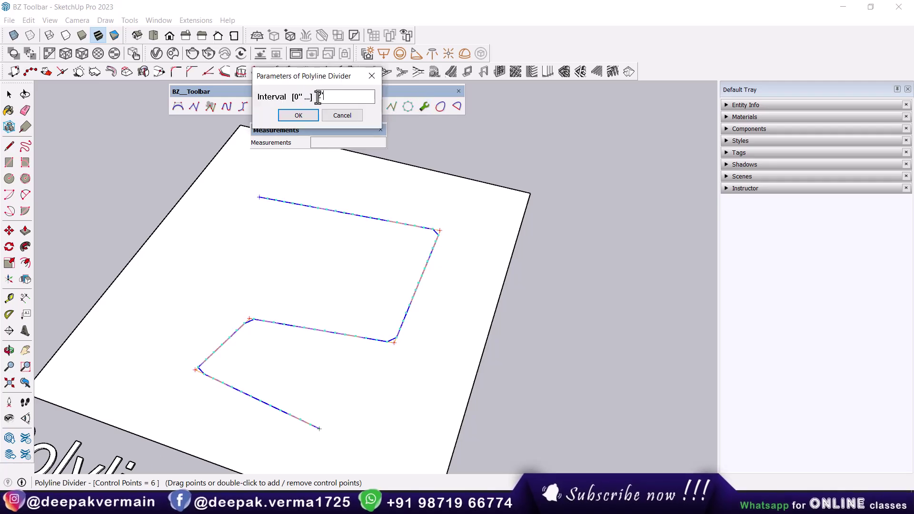
left_click(305, 118)
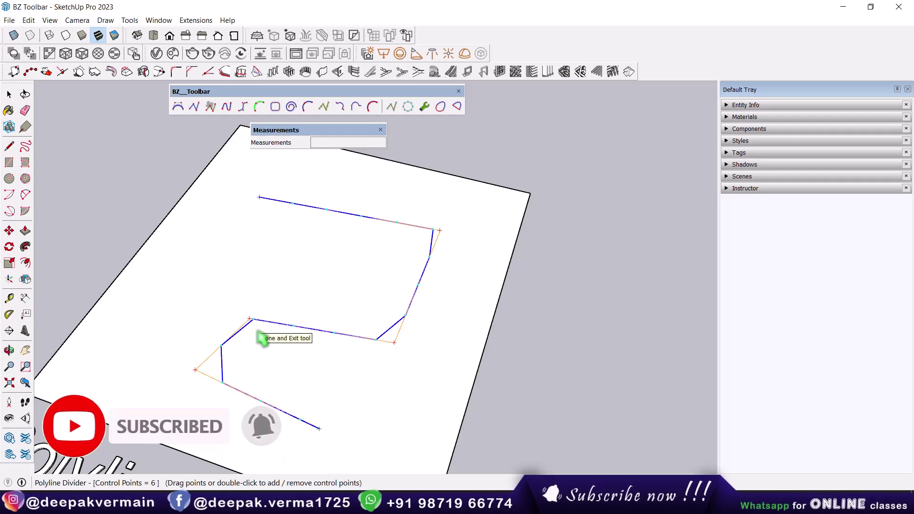
scroll(365, 295, "down", 1)
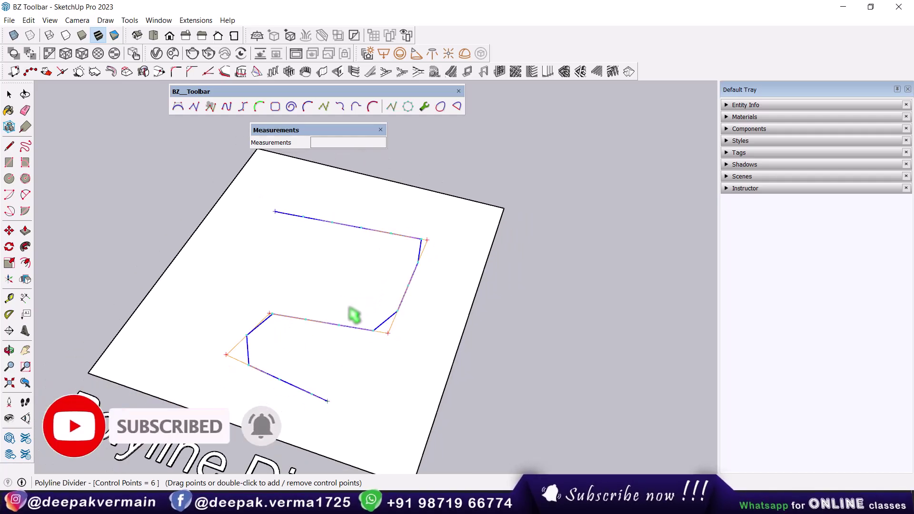
scroll(333, 267, "down", 1)
scroll(324, 259, "down", 3)
Exit the Polyline Divider and centre the Dog-Bone Corners square in view.
scroll(334, 262, "down", 1)
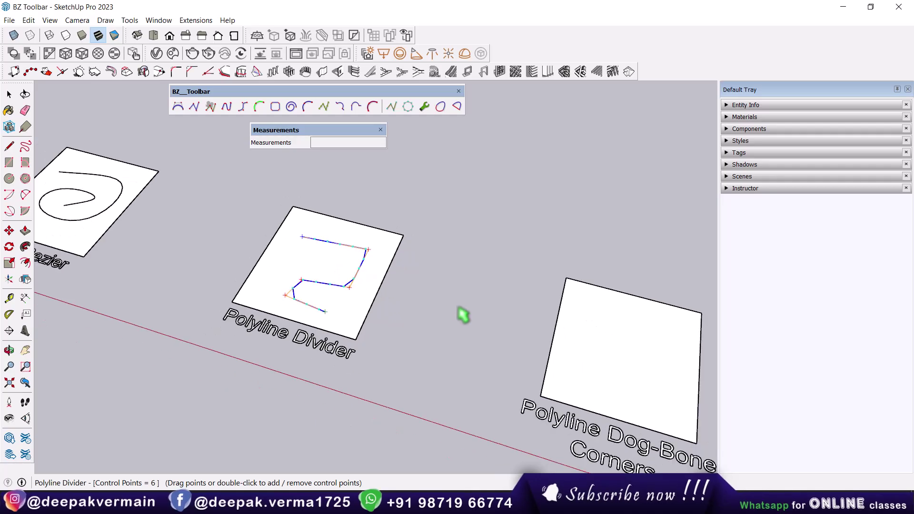
middle_click_drag(463, 314, 204, 245, "shift")
key("space")
scroll(324, 327, "up", 1)
scroll(347, 333, "up", 1)
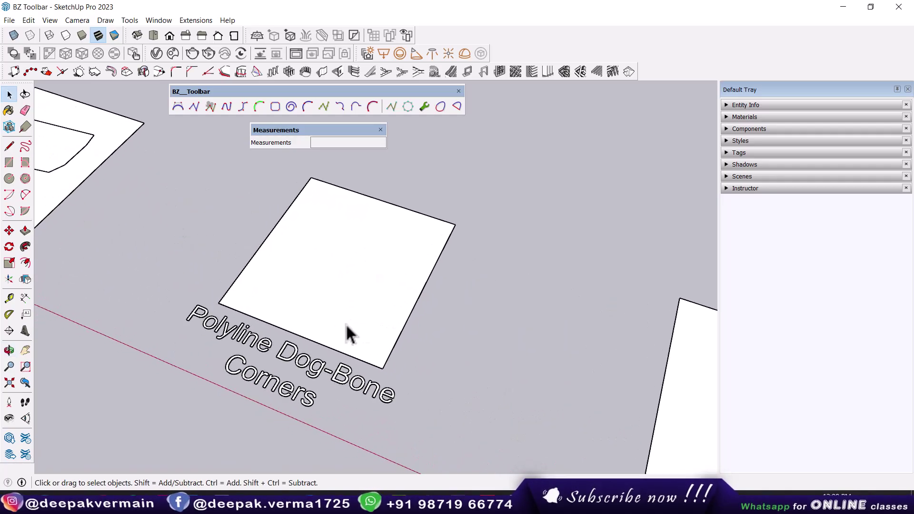
middle_click_drag(347, 334, 362, 312)
Start Polyline Dog-Bone Corners and confirm its corner radius.
middle_click_drag(356, 257, 386, 271, "shift")
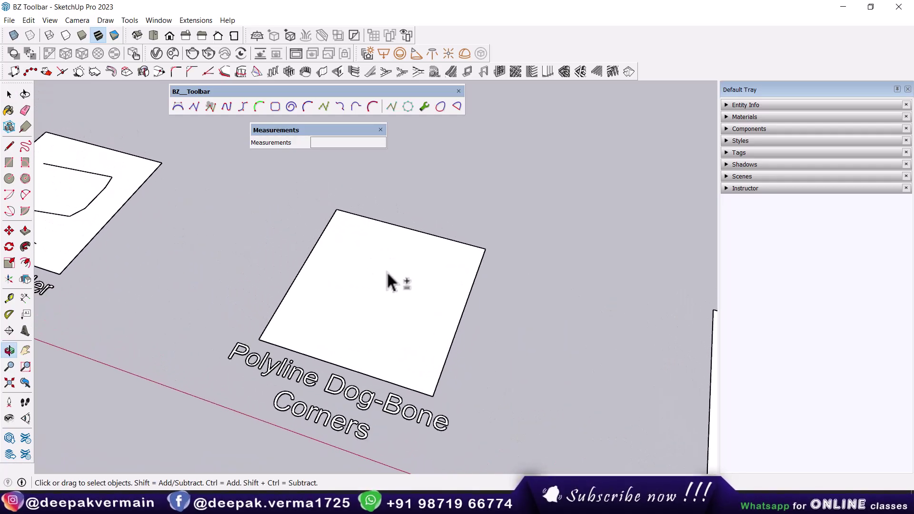
left_click(340, 107)
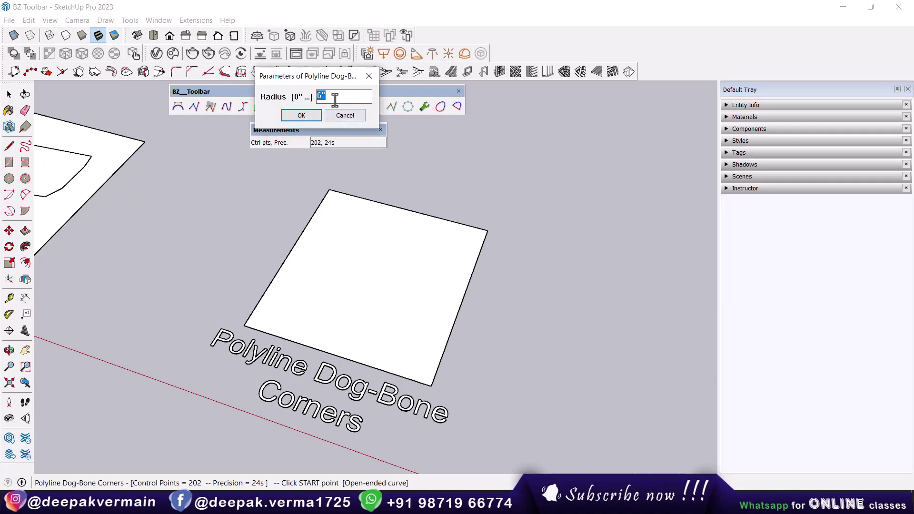
left_click(319, 100)
type("2")
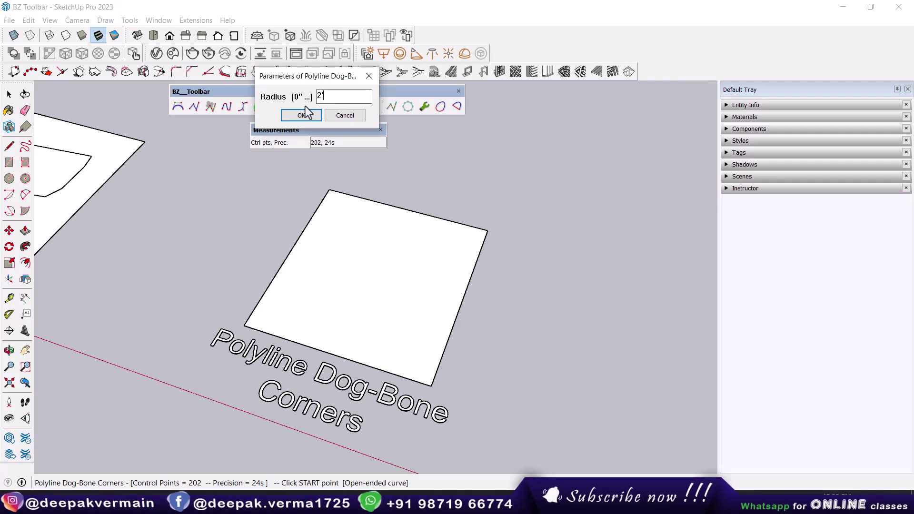
left_click(307, 115)
scroll(374, 252, "up", 2)
scroll(379, 252, "up", 2)
scroll(379, 252, "up", 1)
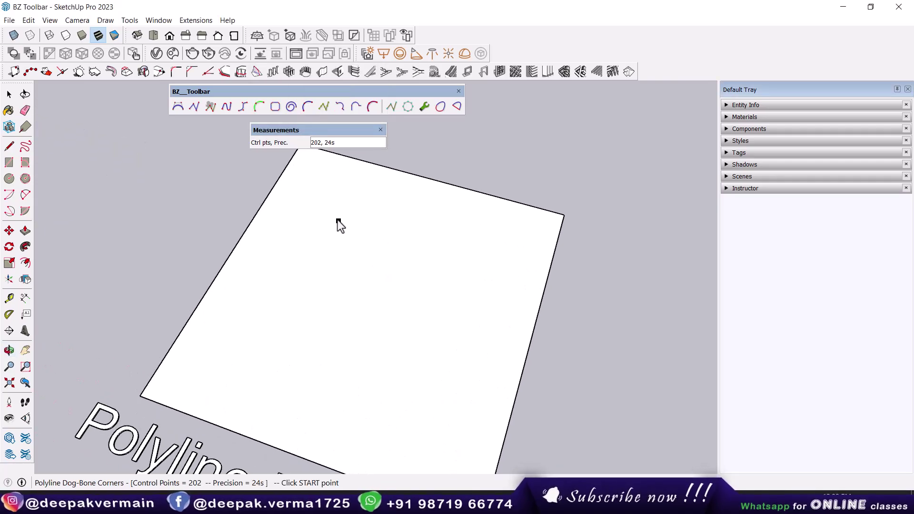
Draw a closed six-point polyline with dog-bone corners on the square.
left_click(478, 248)
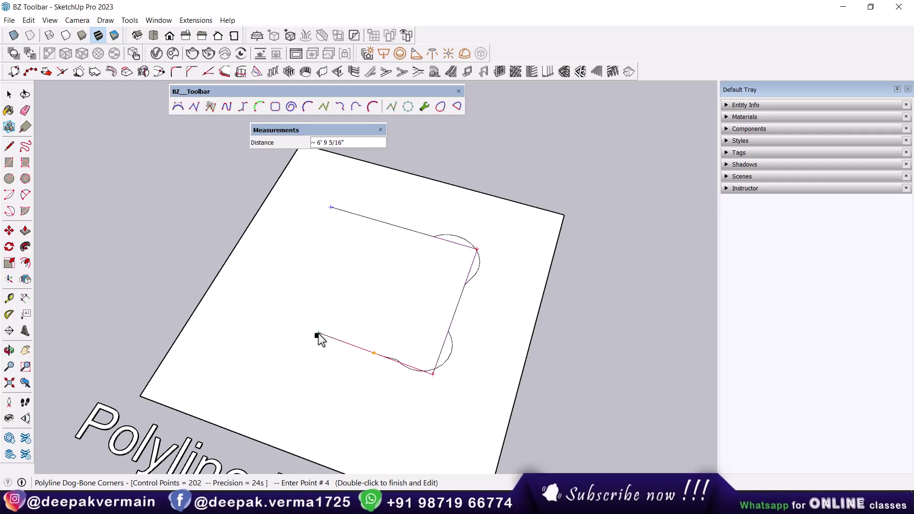
left_click(318, 334)
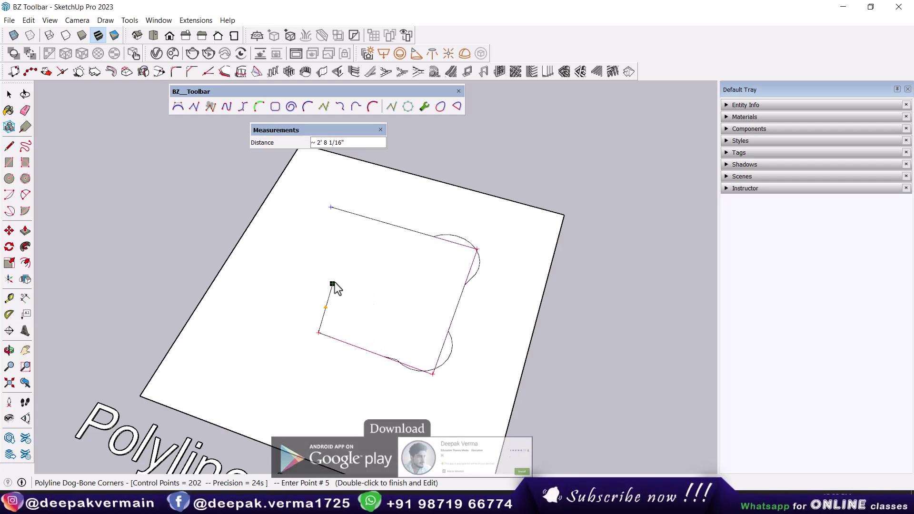
left_click(358, 243)
double_click(450, 272)
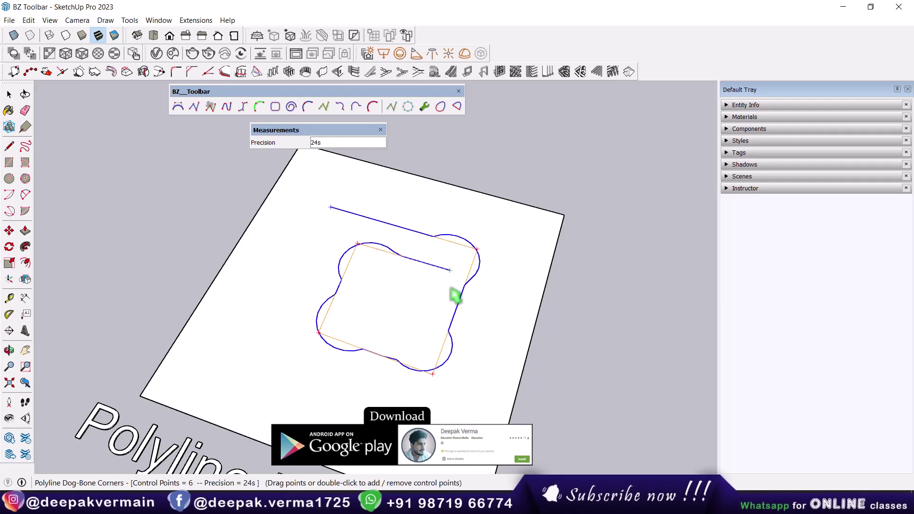
middle_click_drag(423, 276, 419, 301)
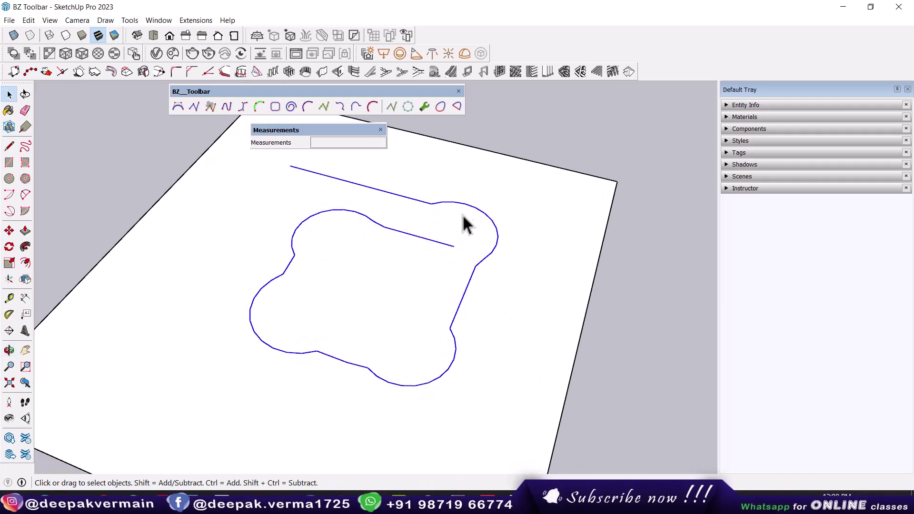
scroll(482, 250, "down", 2)
Reduce the dog-bone corner radius to 2 and finish editing.
left_click(391, 106)
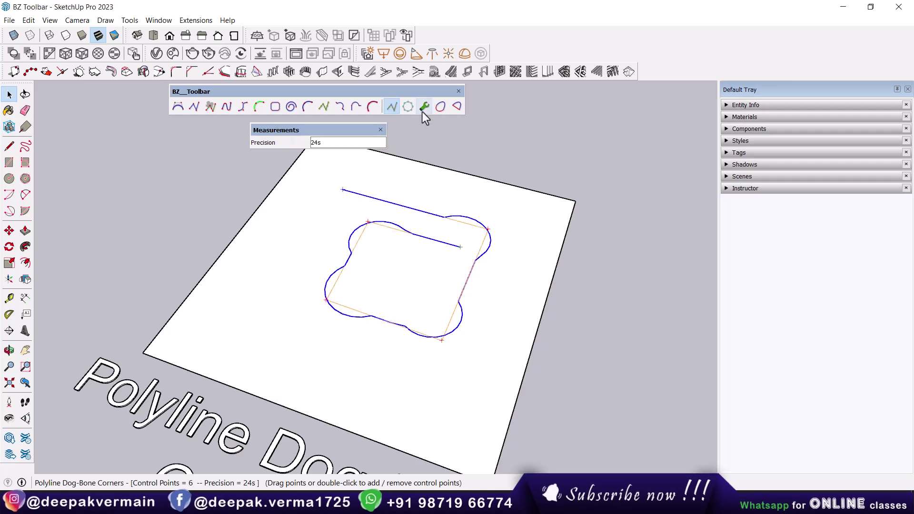
left_click(424, 108)
type("2")
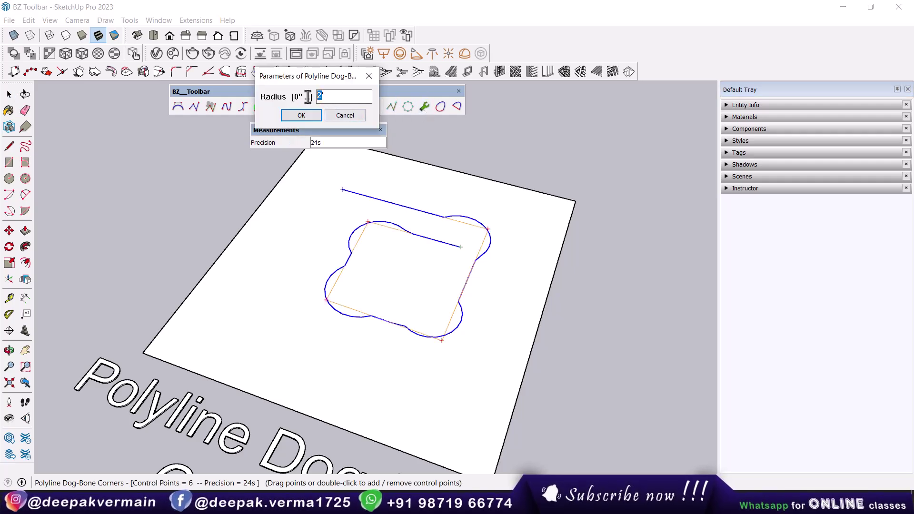
left_click(305, 117)
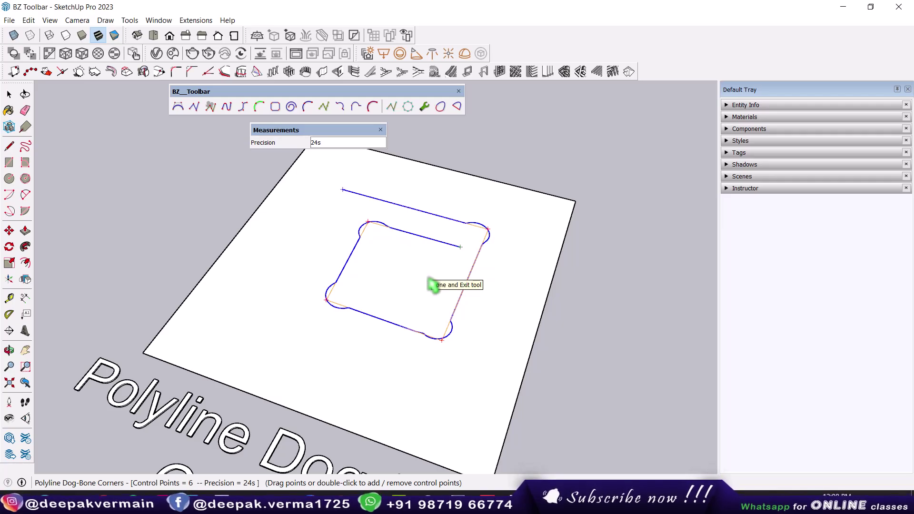
key("space")
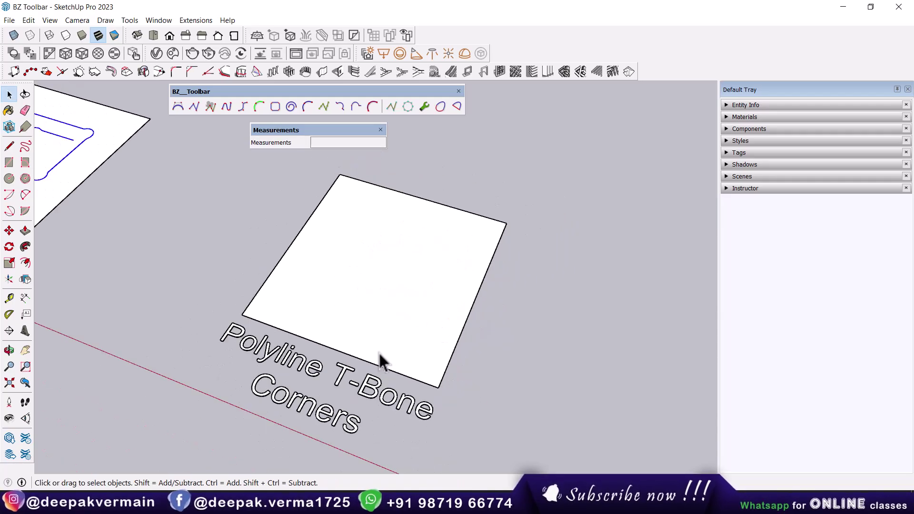
Draw a seven-point spiral polyline with default-radius T-bone corners on the T-Bone Corners square.
left_click(355, 111)
type("1'")
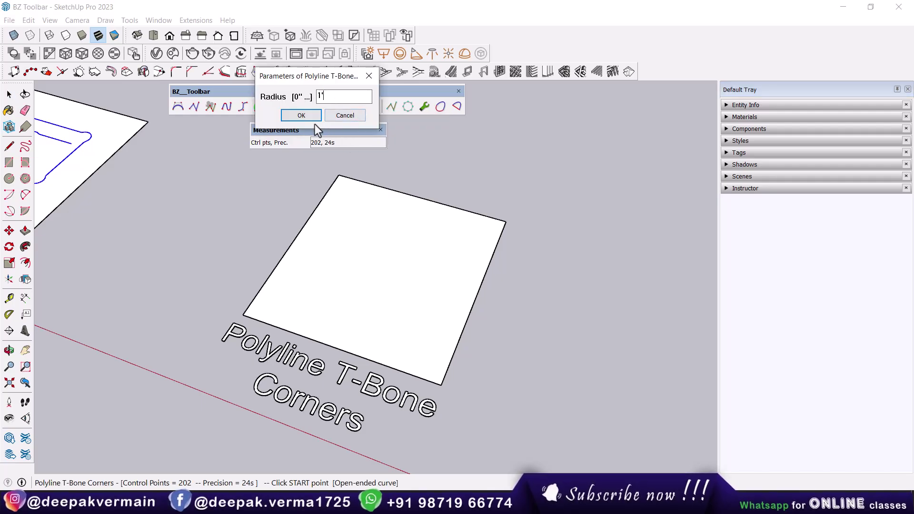
left_click(310, 118)
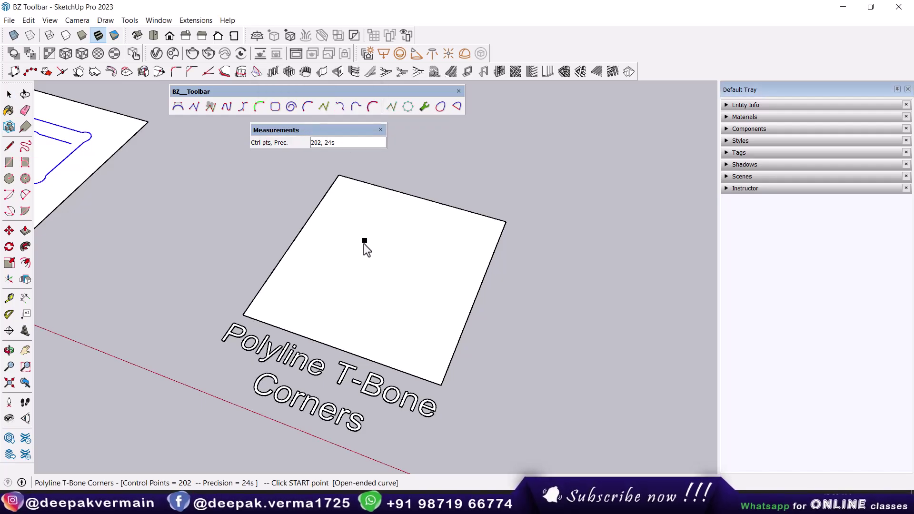
left_click(353, 220)
left_click(441, 244)
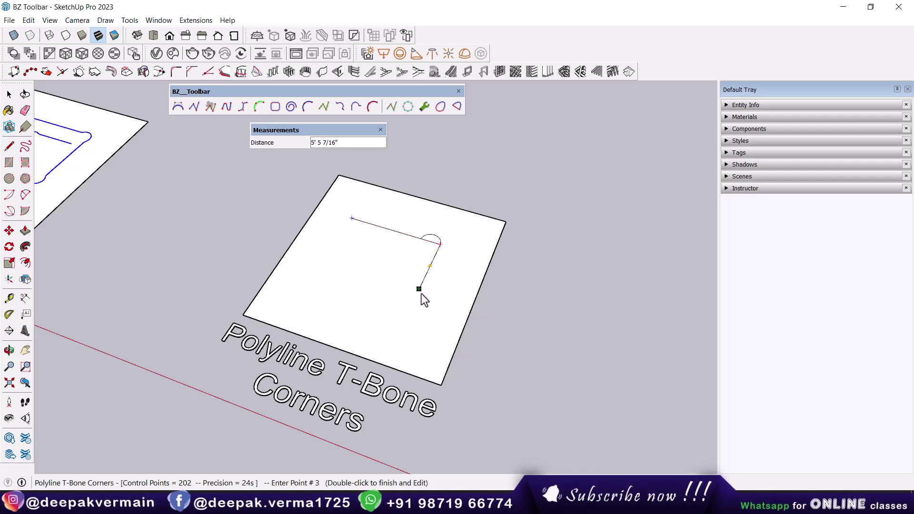
left_click(409, 310)
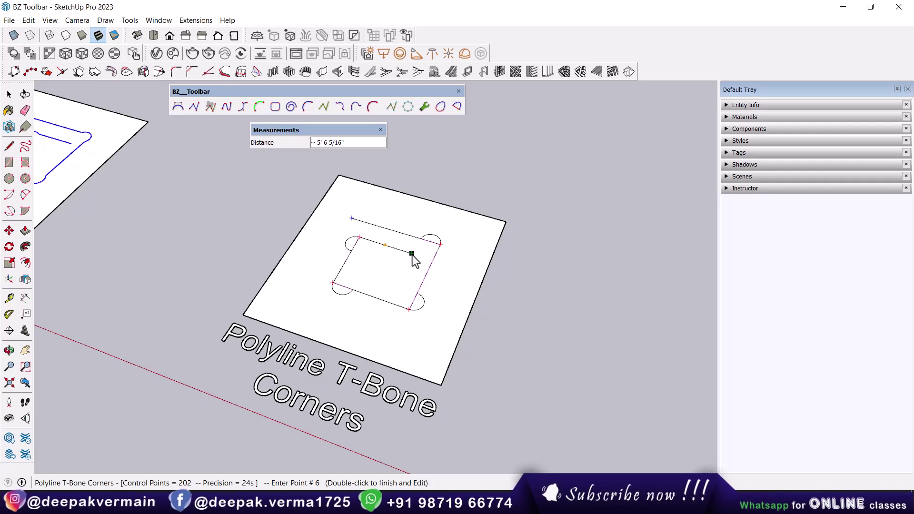
left_click(413, 255)
double_click(395, 290)
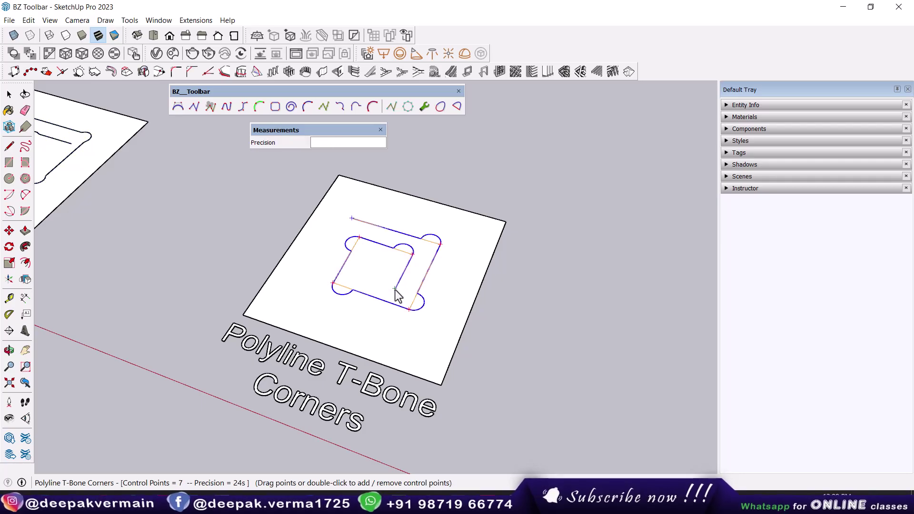
scroll(419, 286, "up", 2)
key("space")
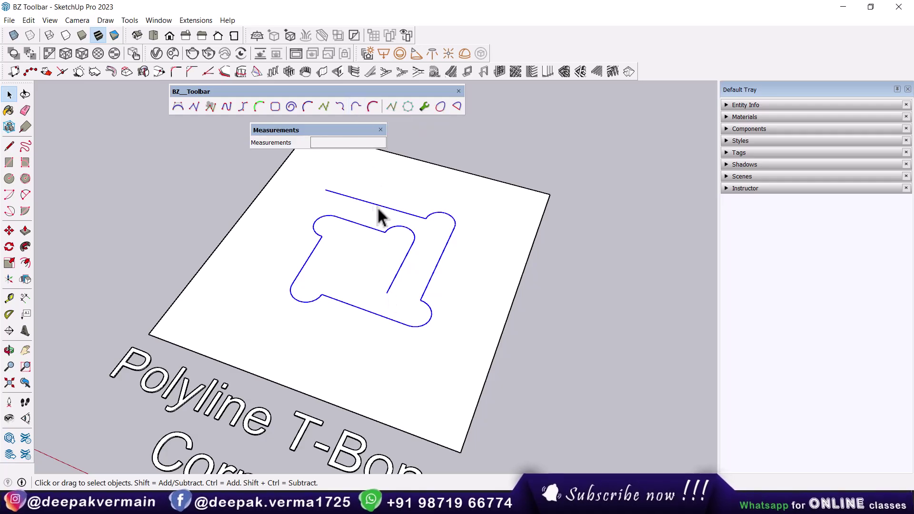
scroll(377, 206, "down", 5)
Draw a hook-shaped six-point F-Spline curve across the F-Spline square.
middle_click_drag(377, 285, 291, 236)
scroll(332, 250, "up", 5)
scroll(333, 253, "up", 1)
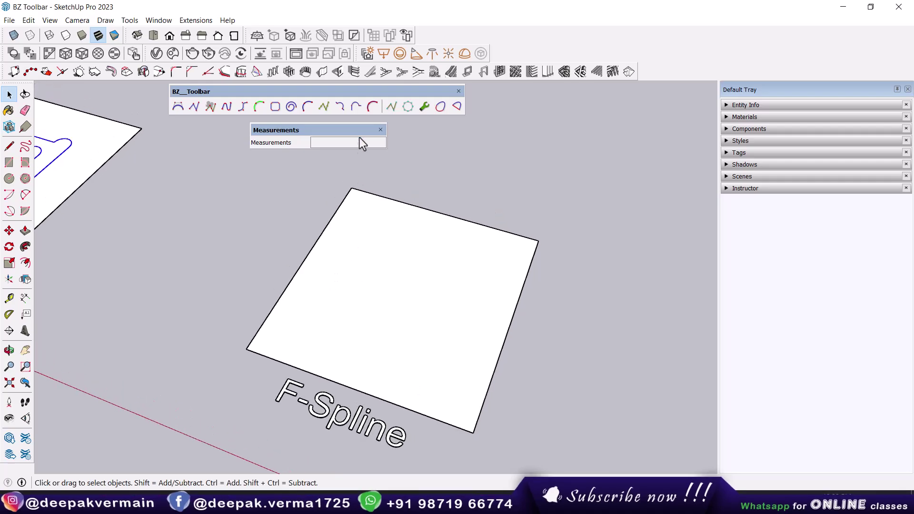
left_click(371, 107)
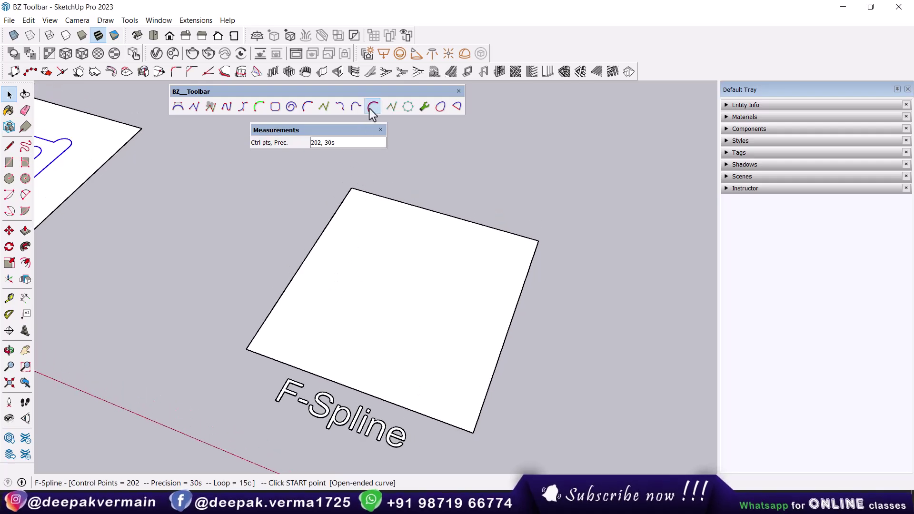
left_click(361, 244)
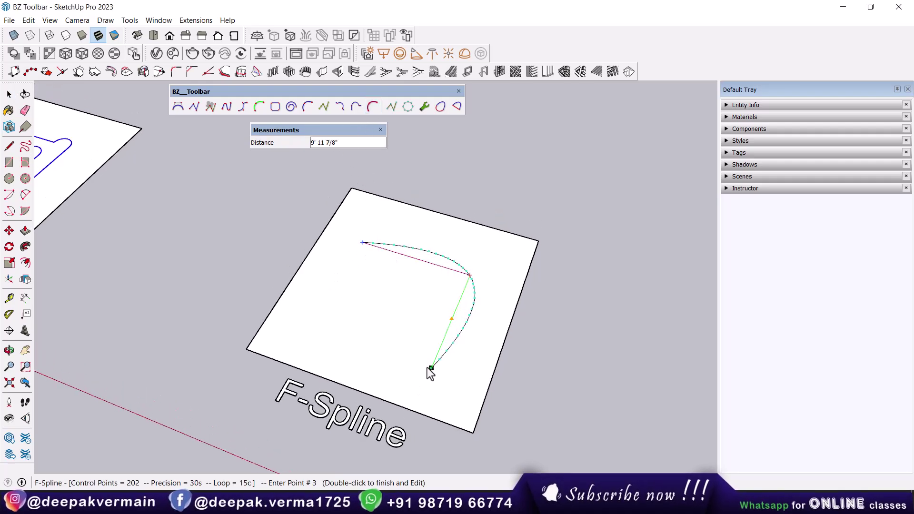
left_click(432, 367)
left_click(325, 332)
left_click(403, 340)
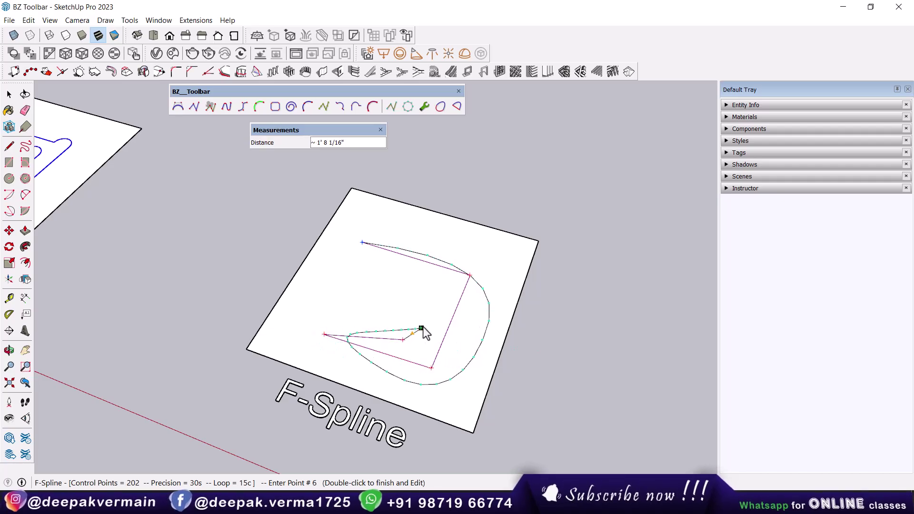
left_click(415, 296)
double_click(445, 284)
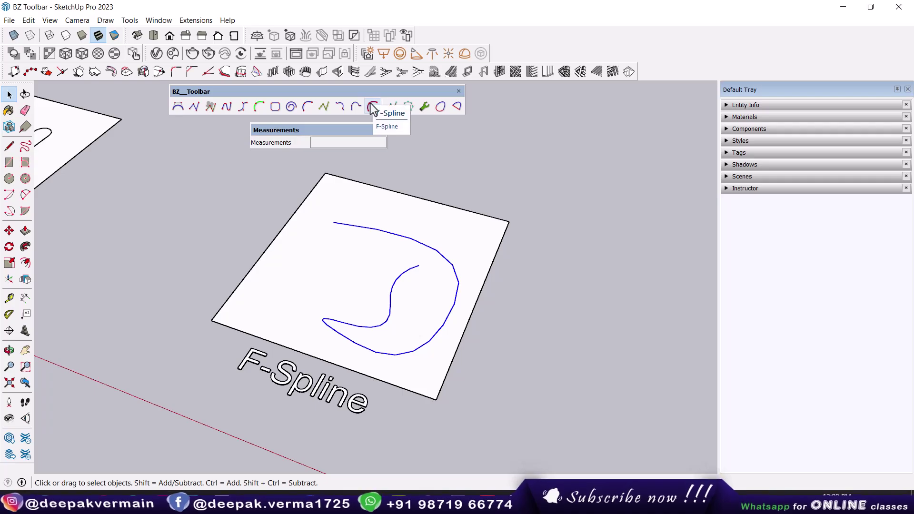
left_click(486, 181)
scroll(487, 181, "down", 3)
scroll(477, 247, "down", 2)
scroll(388, 304, "down", 3)
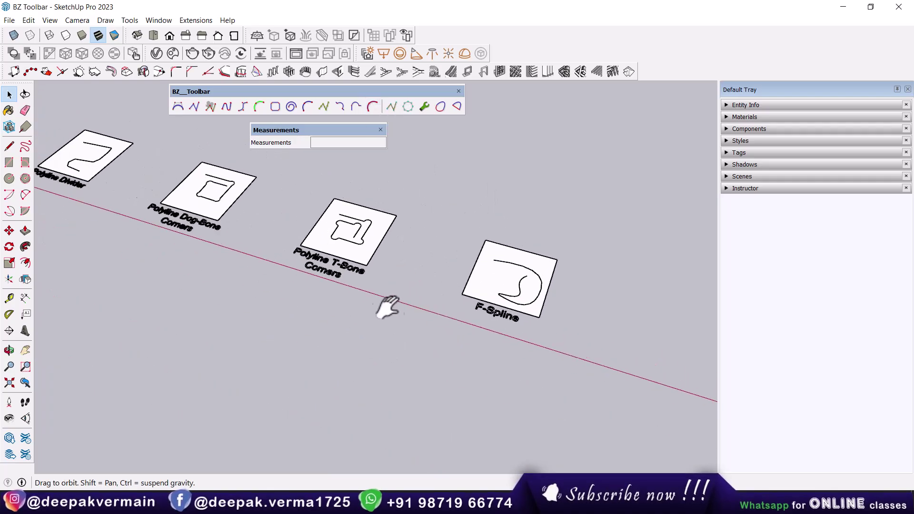
scroll(402, 319, "down", 1)
scroll(362, 305, "up", 1)
scroll(351, 291, "down", 1)
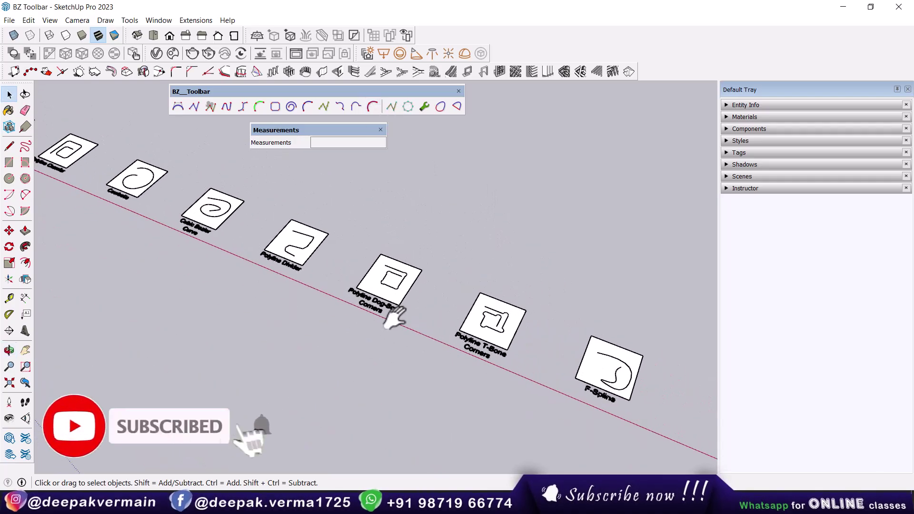
scroll(309, 313, "down", 1)
mouse_move(310, 317)
middle_mouse_down()
mouse_move(419, 378)
mouse_move(331, 376)
mouse_move(432, 333)
middle_mouse_up()
scroll(372, 335, "up", 3)
scroll(371, 333, "up", 1)
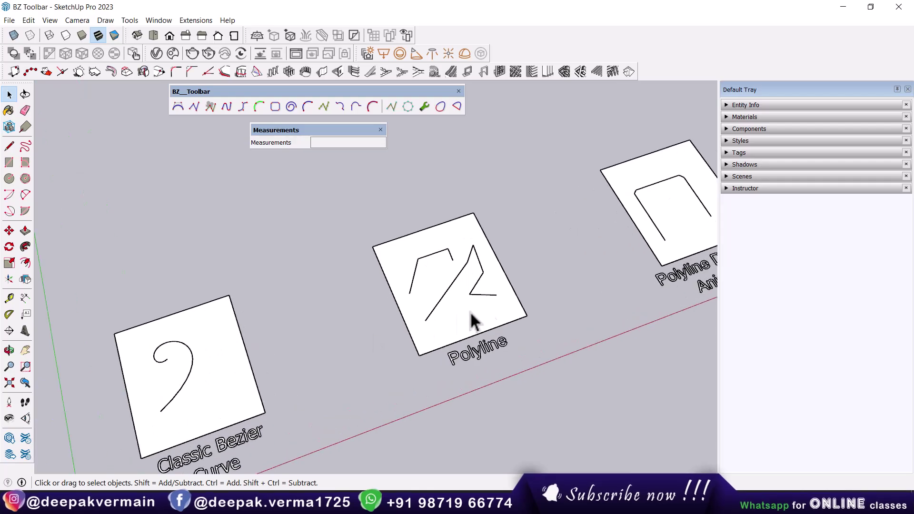
mouse_move(588, 247)
middle_mouse_down("shift")
mouse_move(318, 314)
mouse_move(514, 278)
mouse_move(392, 306)
middle_mouse_up("shift")
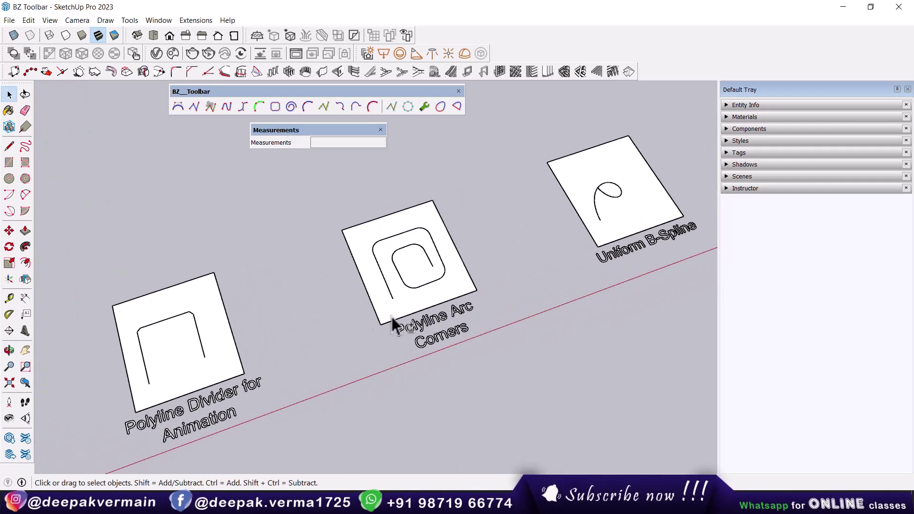
mouse_move(571, 219)
middle_mouse_down("shift")
mouse_move(314, 290)
mouse_move(404, 286)
mouse_move(394, 294)
middle_mouse_up("shift")
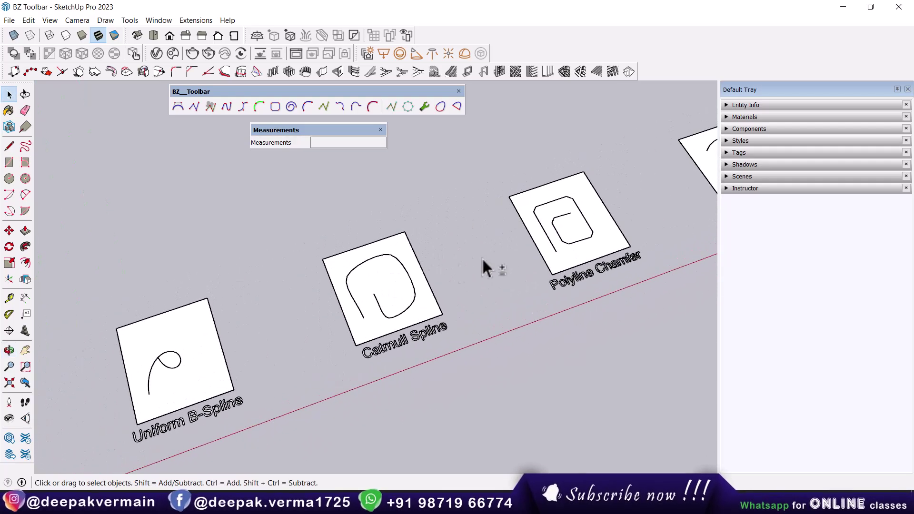
middle_click_drag(597, 225, 377, 306, "shift")
mouse_move(562, 245)
middle_mouse_down("shift")
mouse_move(372, 324)
mouse_move(459, 291)
middle_mouse_up("shift")
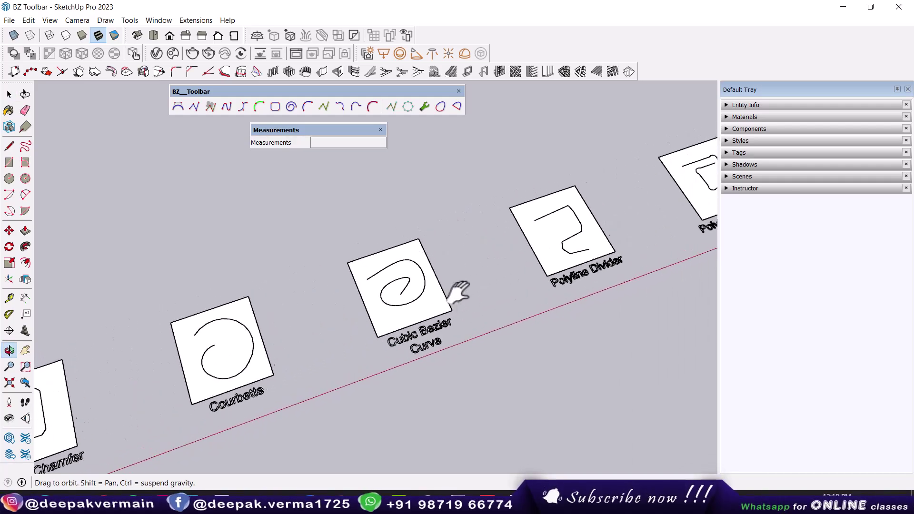
mouse_move(604, 218)
middle_mouse_down("shift")
mouse_move(575, 238)
mouse_move(393, 292)
mouse_move(507, 255)
mouse_move(469, 269)
middle_mouse_up("shift")
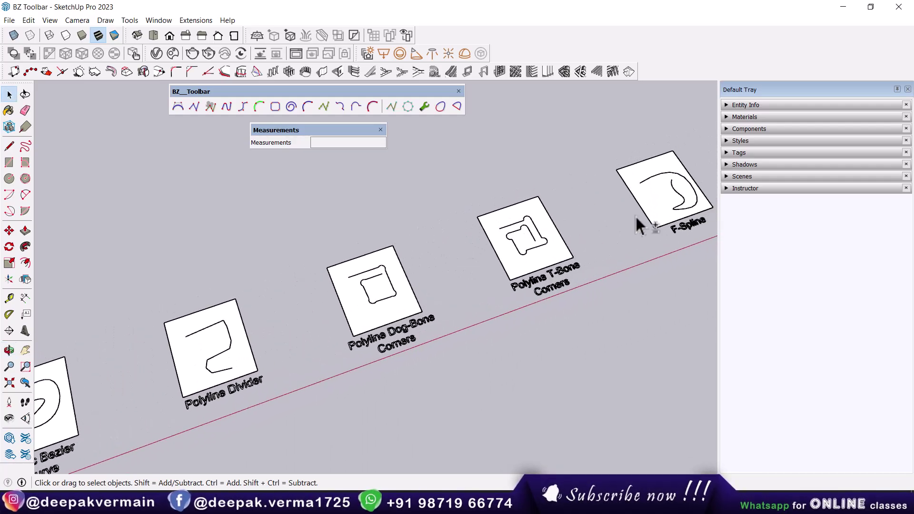
middle_click_drag(635, 215, 504, 267, "shift")
mouse_move(362, 286)
middle_mouse_down("shift")
mouse_move(512, 245)
mouse_move(504, 228)
middle_mouse_up("shift")
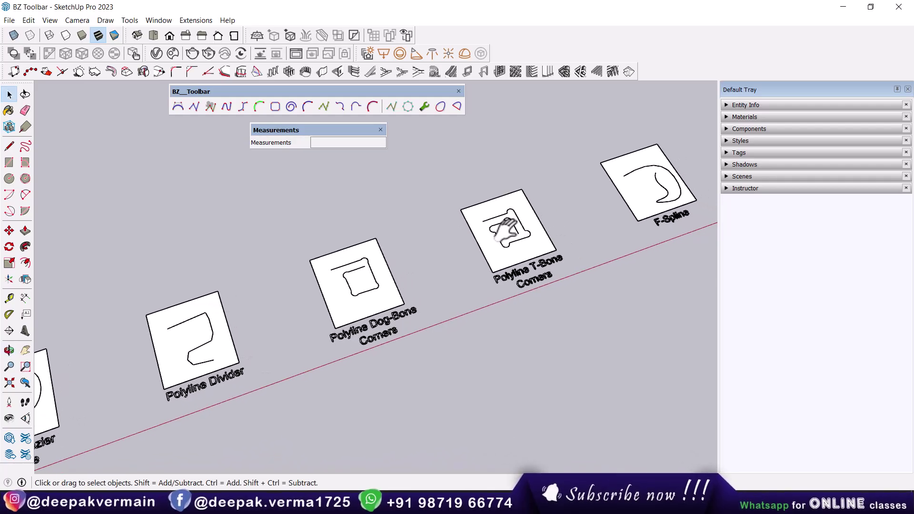